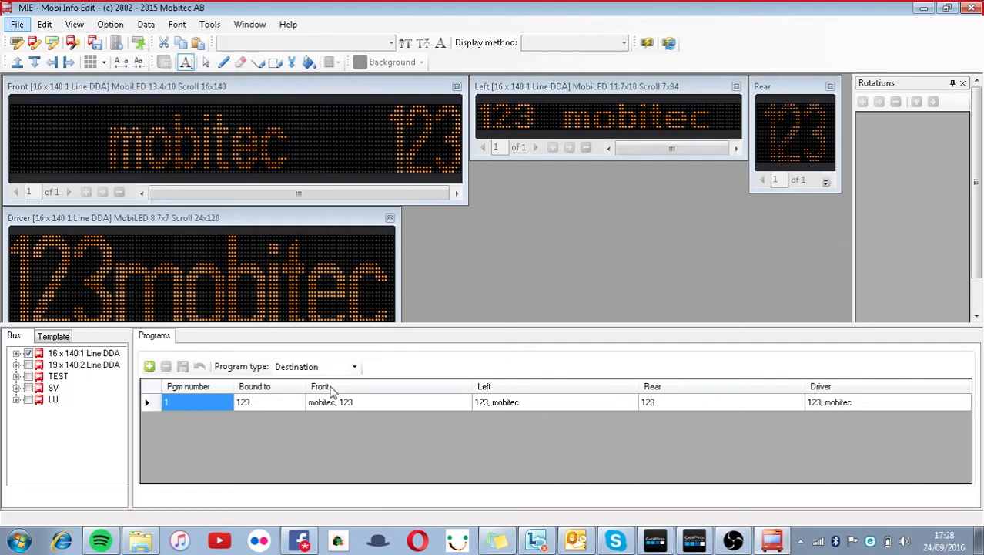
- Create a new destination program with program number 2 and an unbounded line number
click(152, 366)
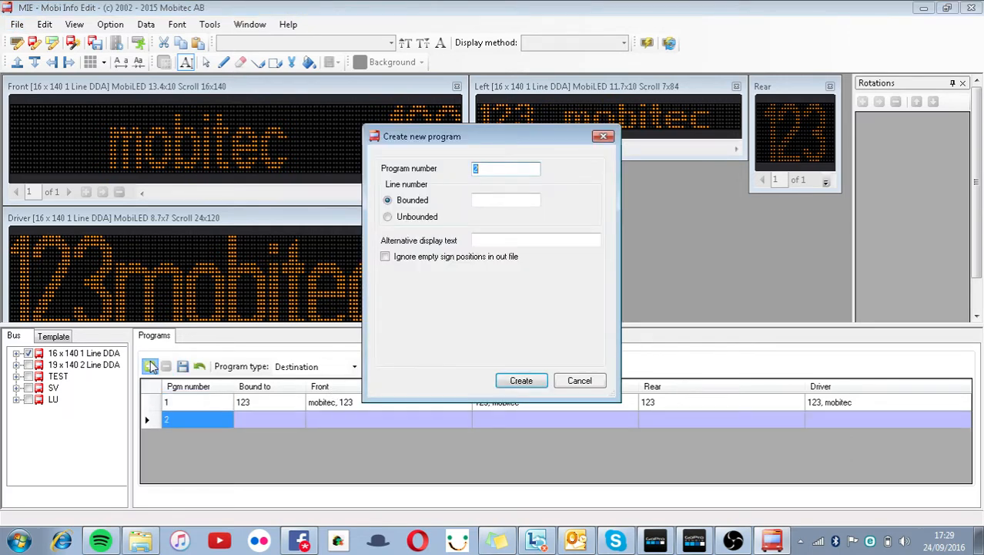
key(Tab)
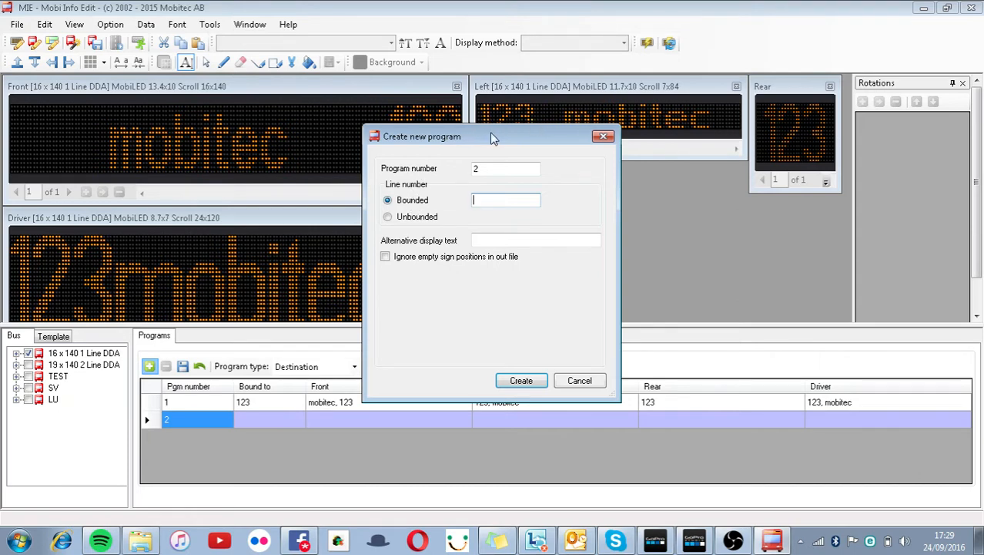
drag(490, 132, 491, 206)
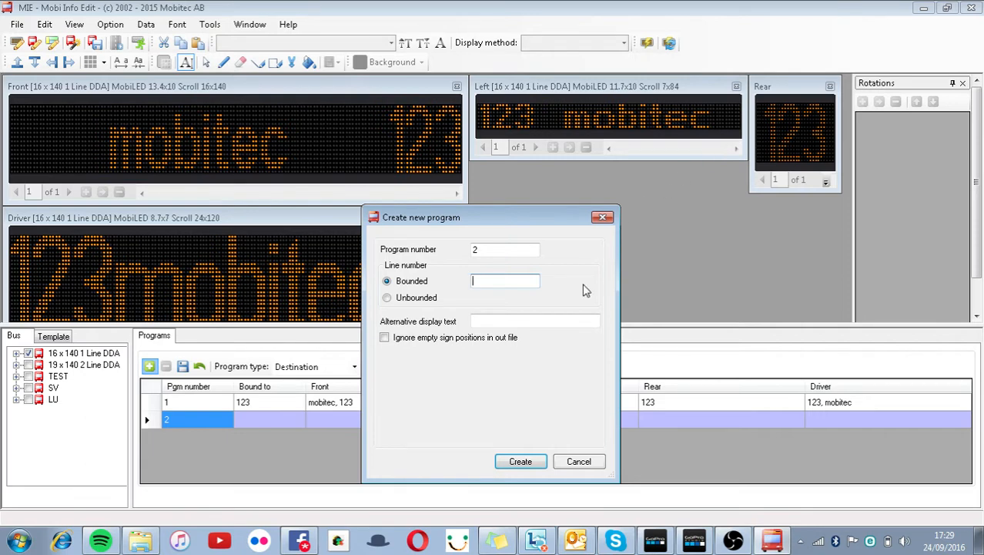
click(407, 301)
click(525, 467)
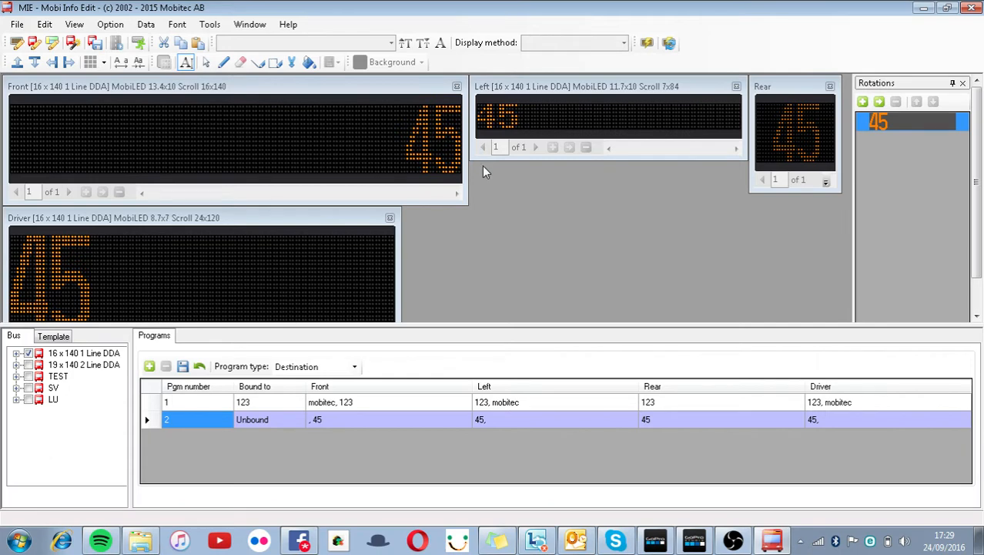
- Apply the Dest template to the Front sign of program 2, accepting the possible data loss
click(259, 308)
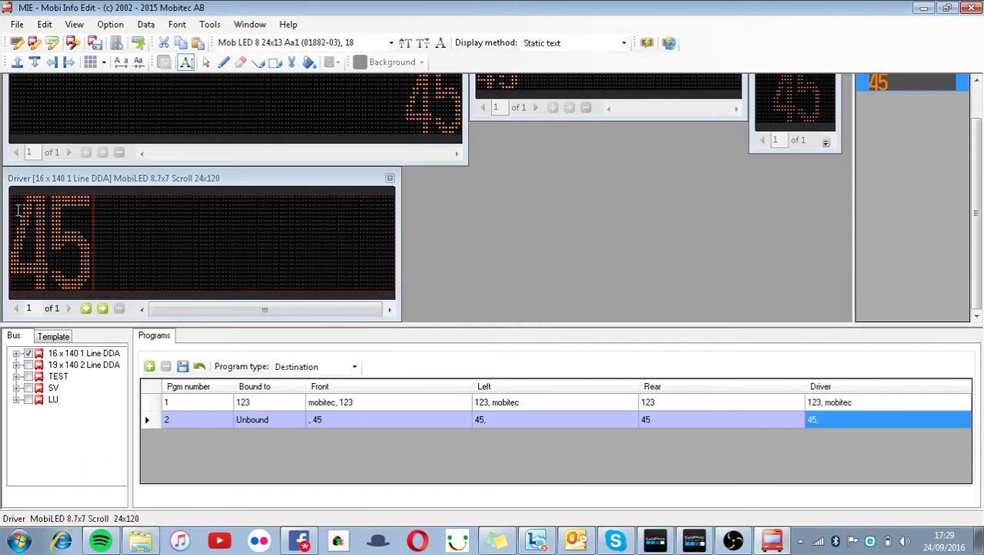
click(47, 339)
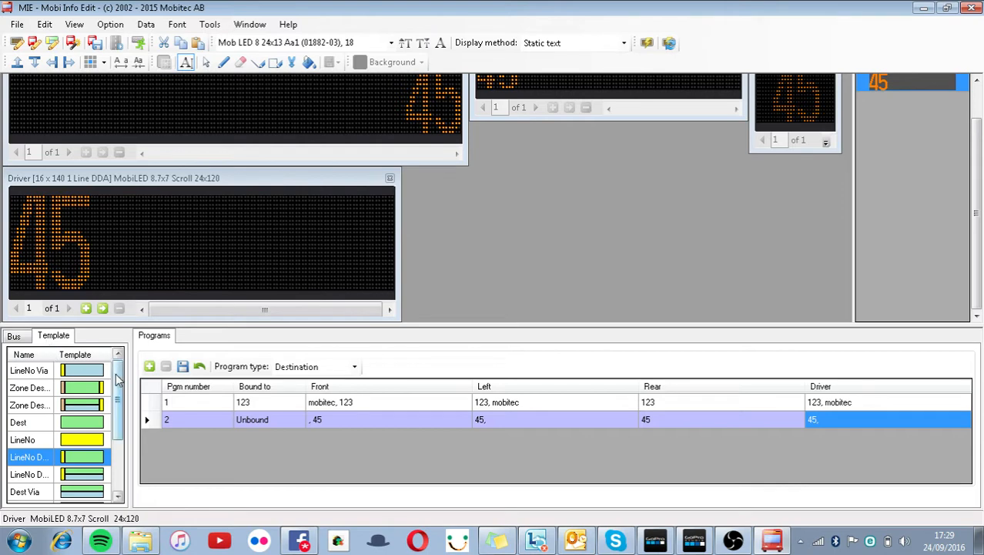
mouse_move(117, 376)
mouse_down()
mouse_move(119, 489)
mouse_move(114, 379)
mouse_up()
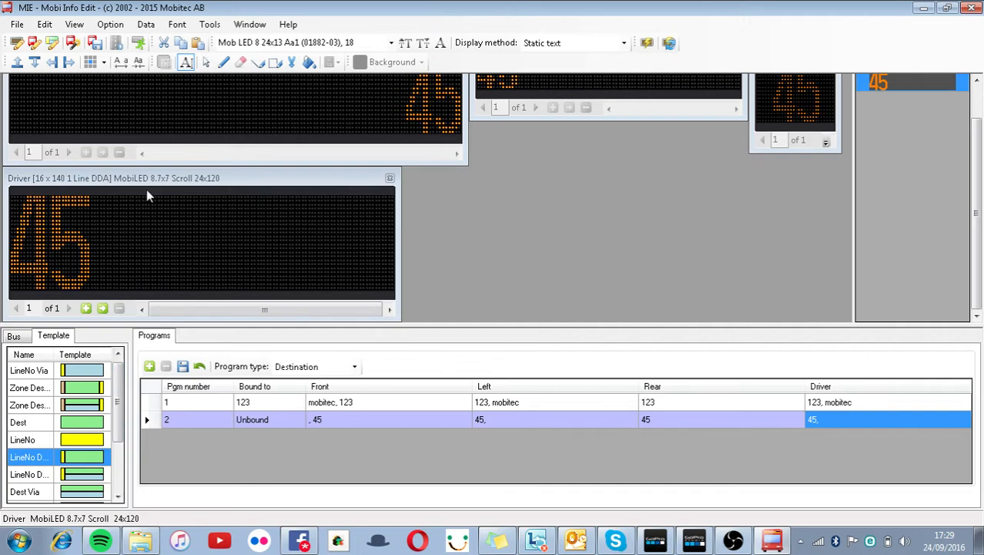
click(184, 89)
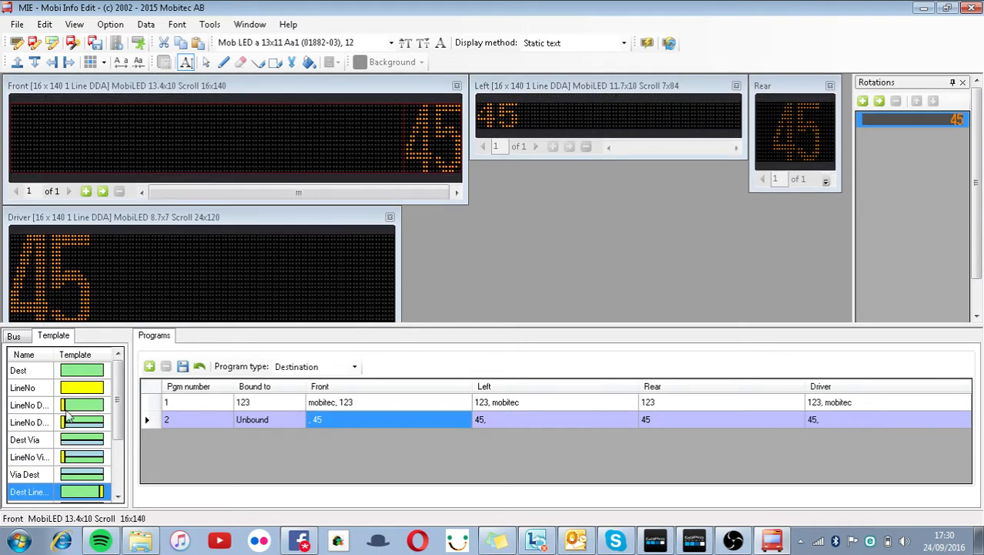
double_click(64, 372)
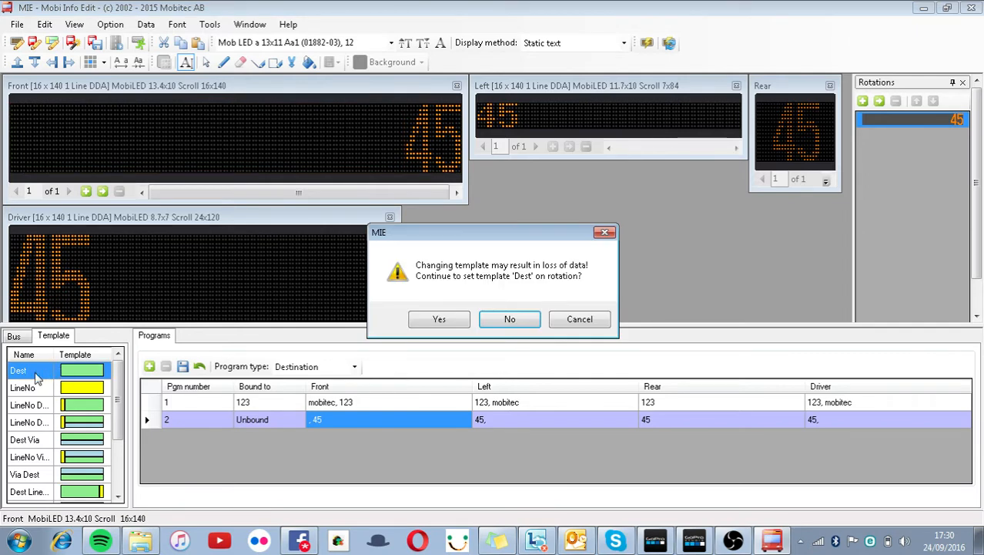
click(442, 322)
- Enter "Not In Service" as the destination text on the Front sign
click(320, 141)
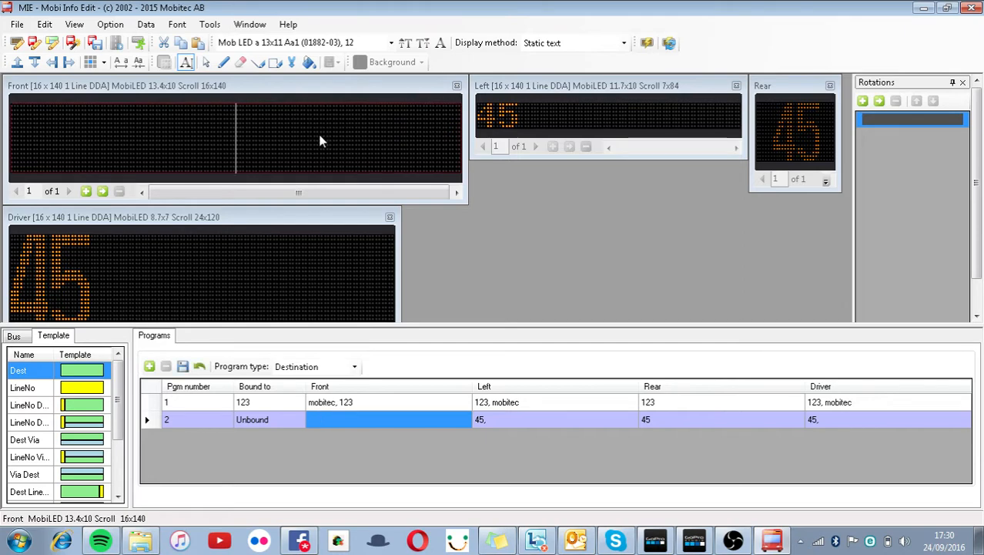
text(Not )
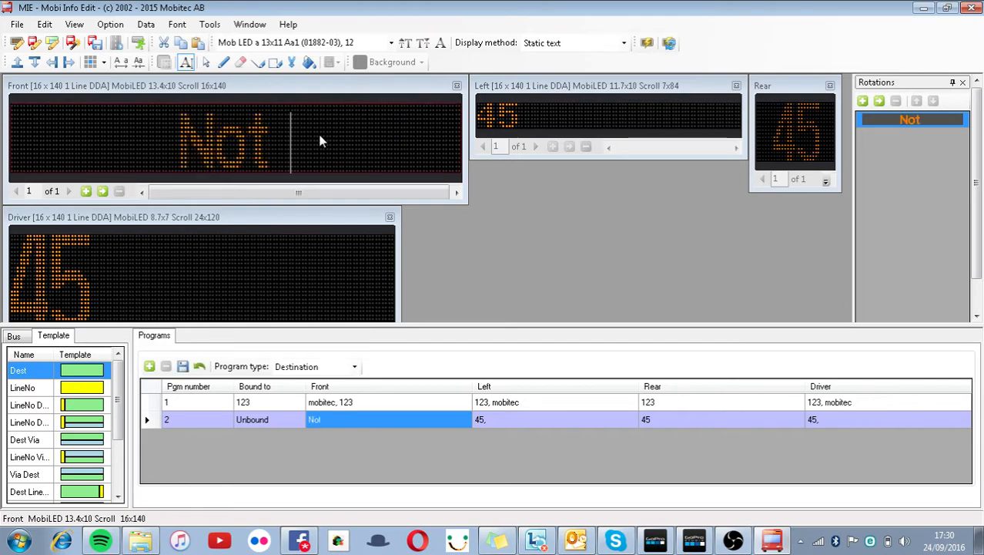
text(In)
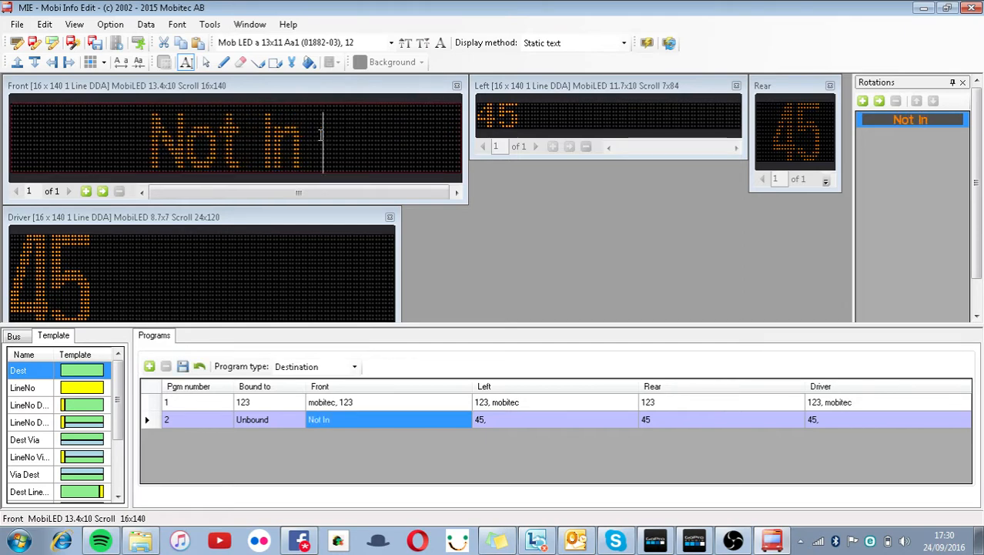
text( Service)
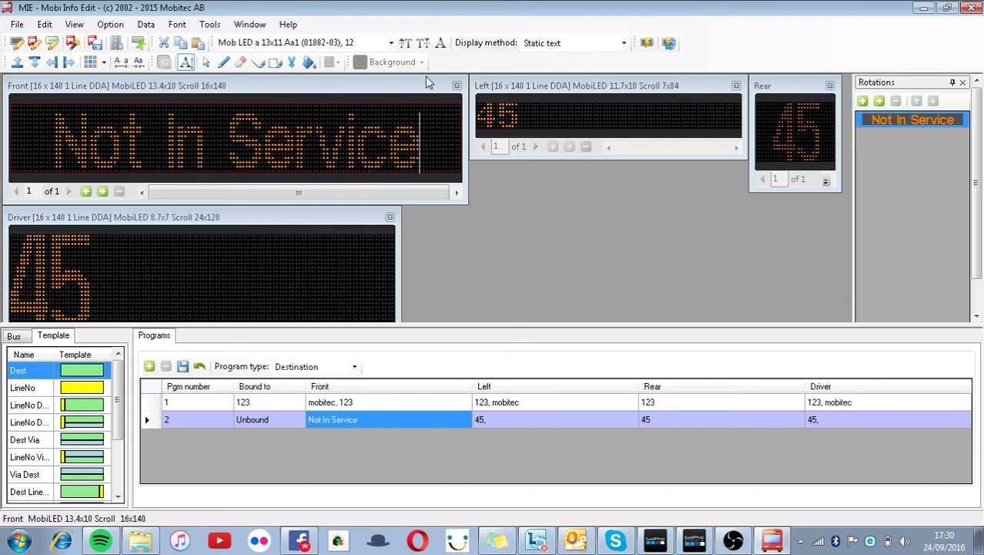
- Change the font of all the Front sign's text to Mob LED h 16x9 Aa1 (01882-03), 15
key(ctrl+a)
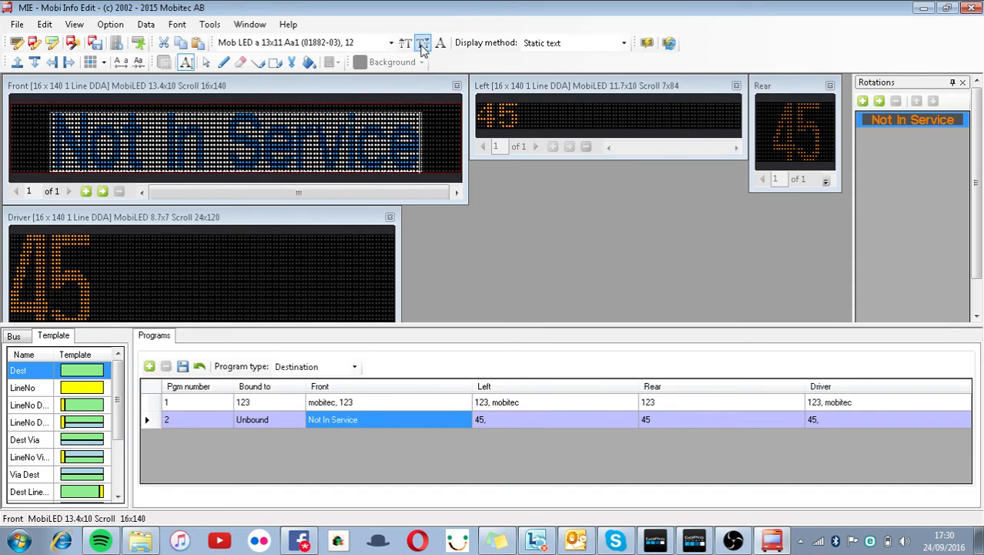
click(422, 45)
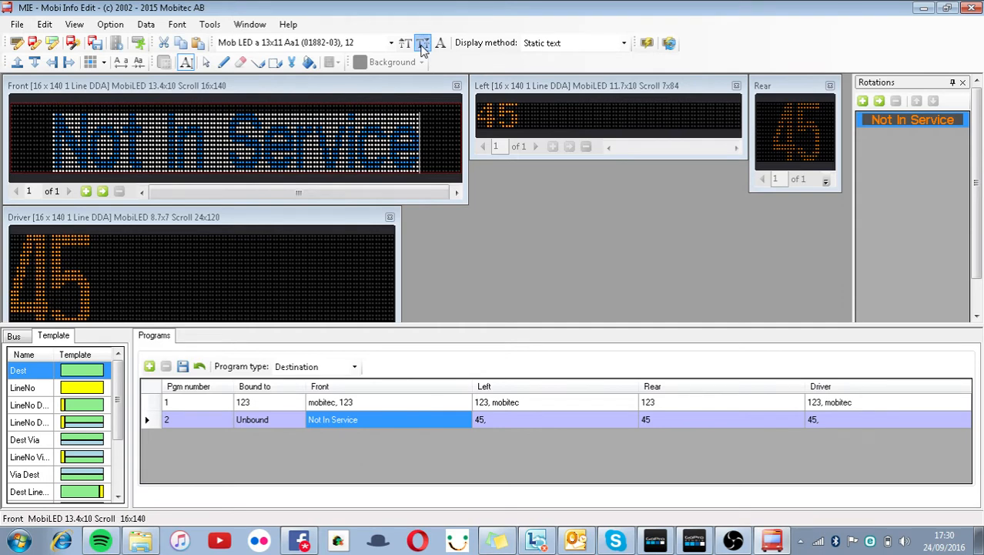
click(423, 45)
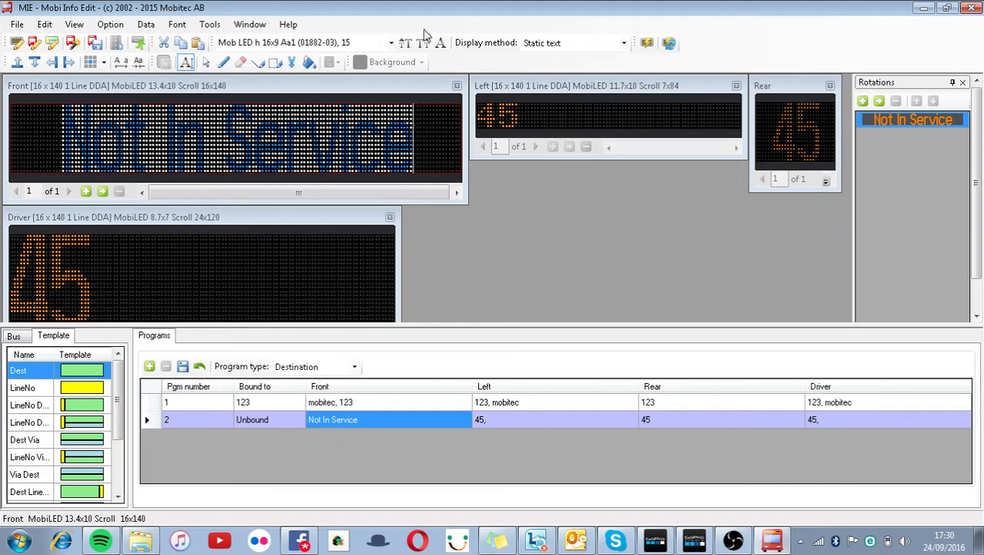
click(388, 135)
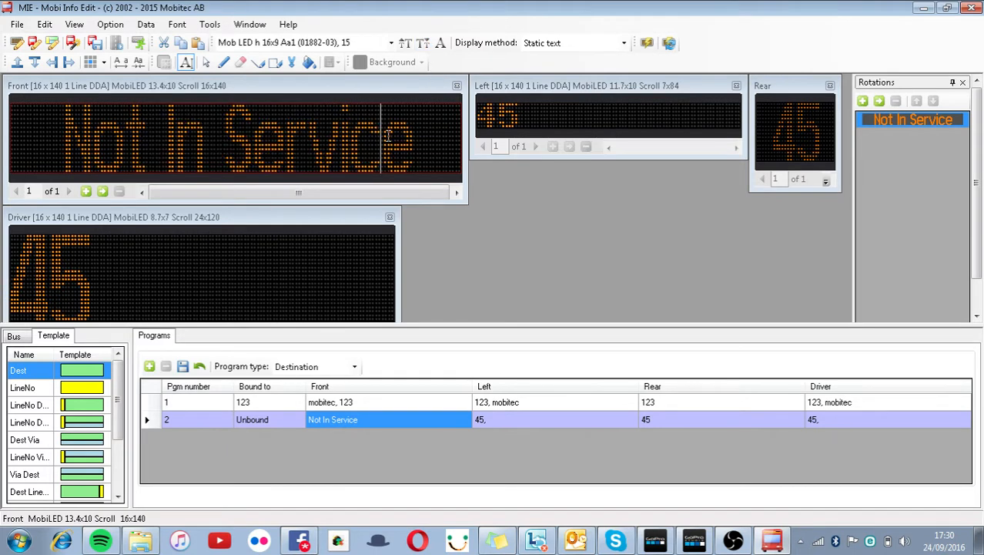
- Apply the Dest template to the Left sign of program 2 and enter "Not In Service" on it
click(636, 116)
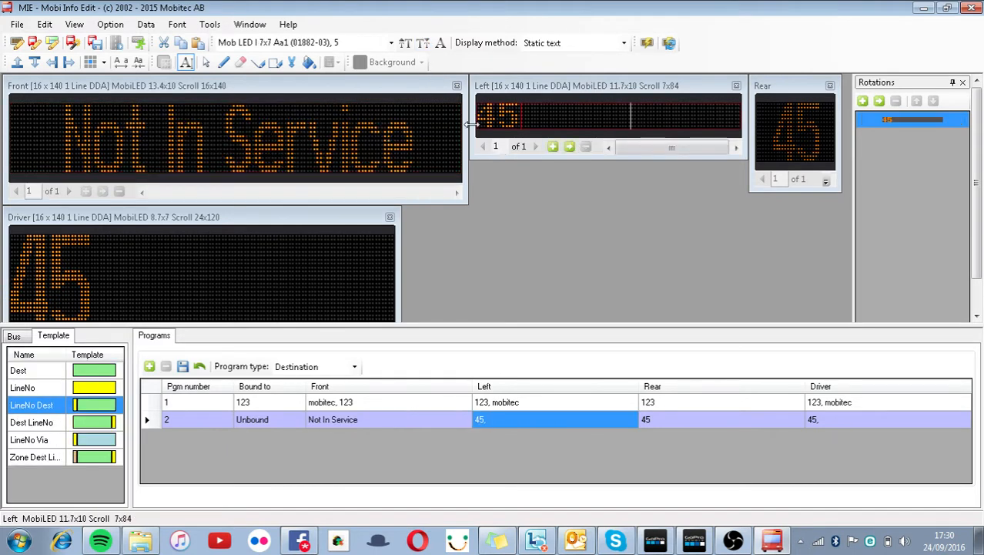
click(87, 372)
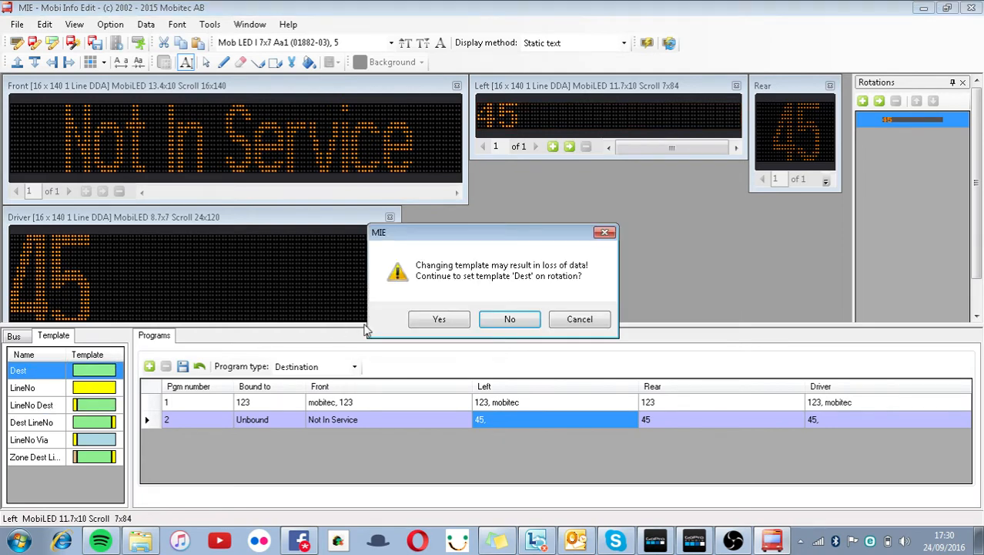
click(434, 322)
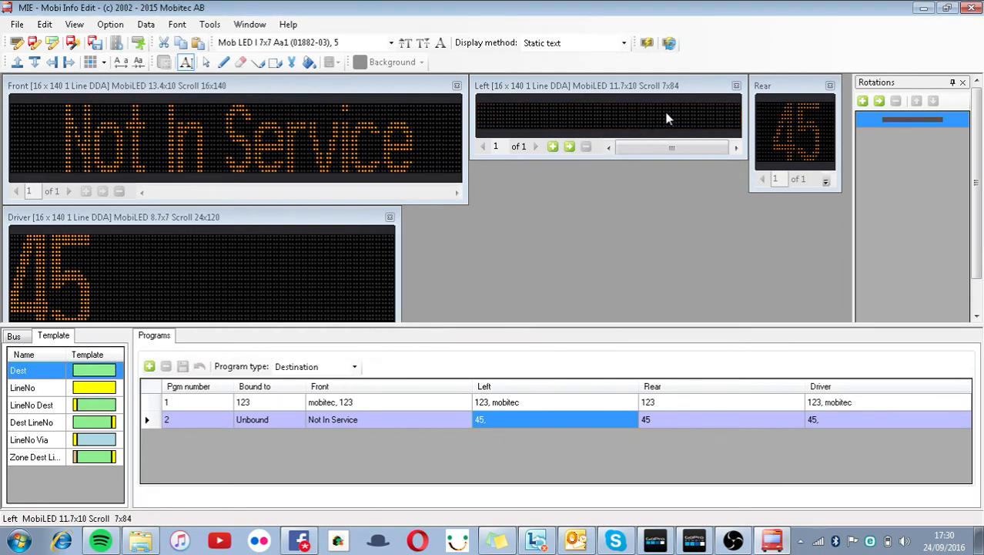
text(Not In)
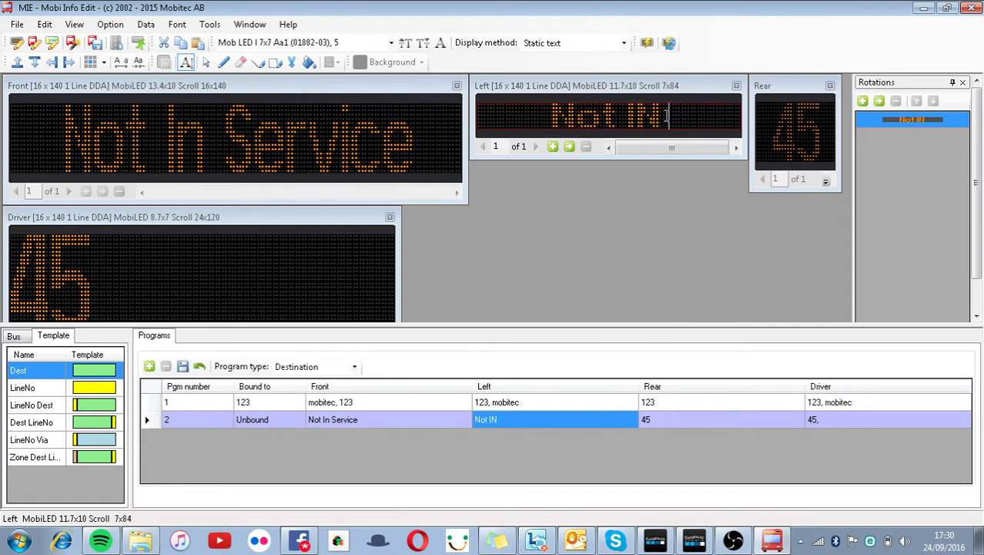
text( S)
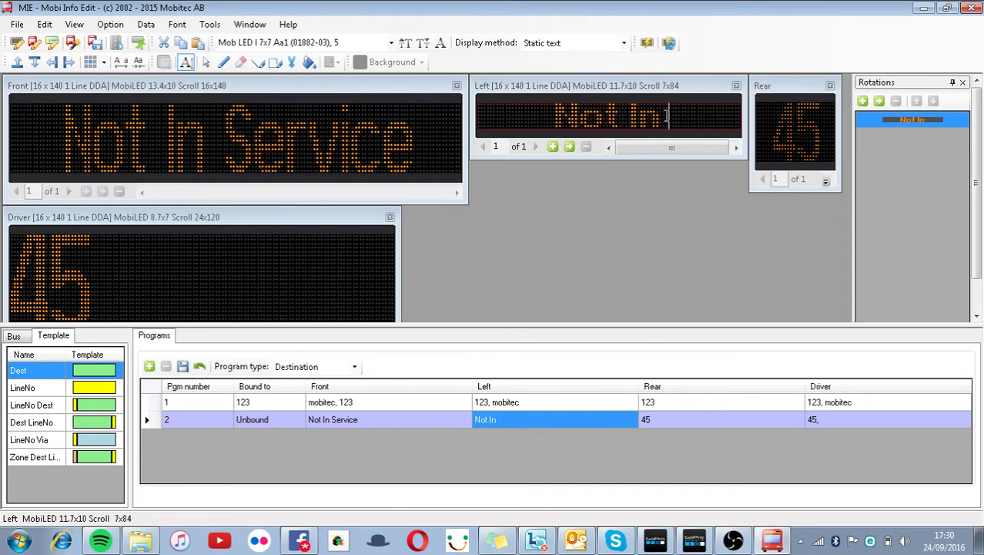
text(er)
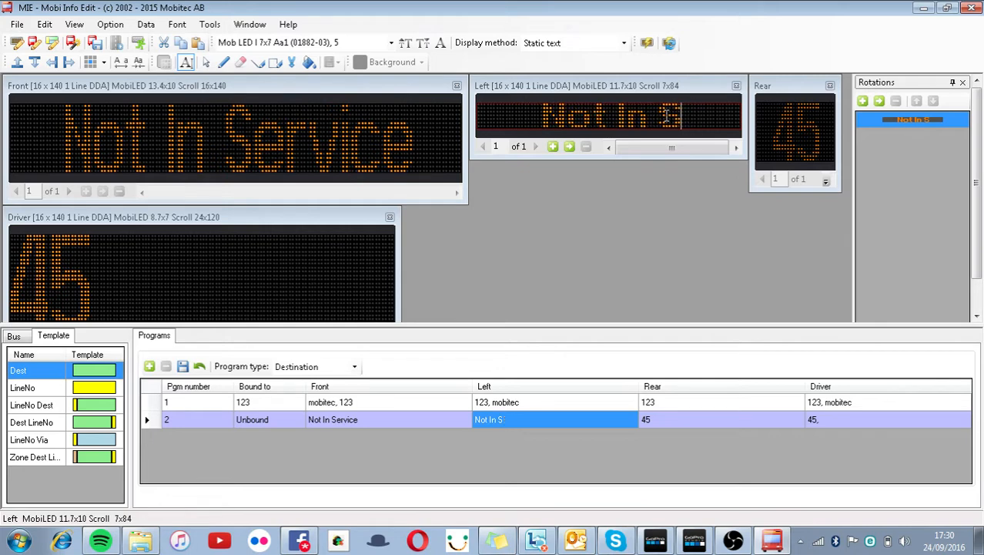
text(vice)
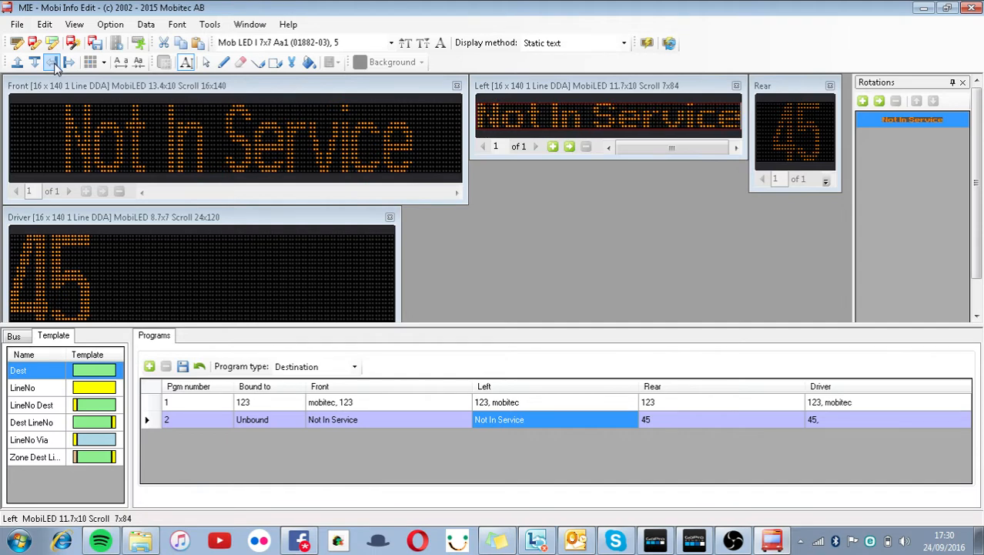
- Switch the Rear sign of program 2 to the Dest template, accepting the possible data loss
click(793, 131)
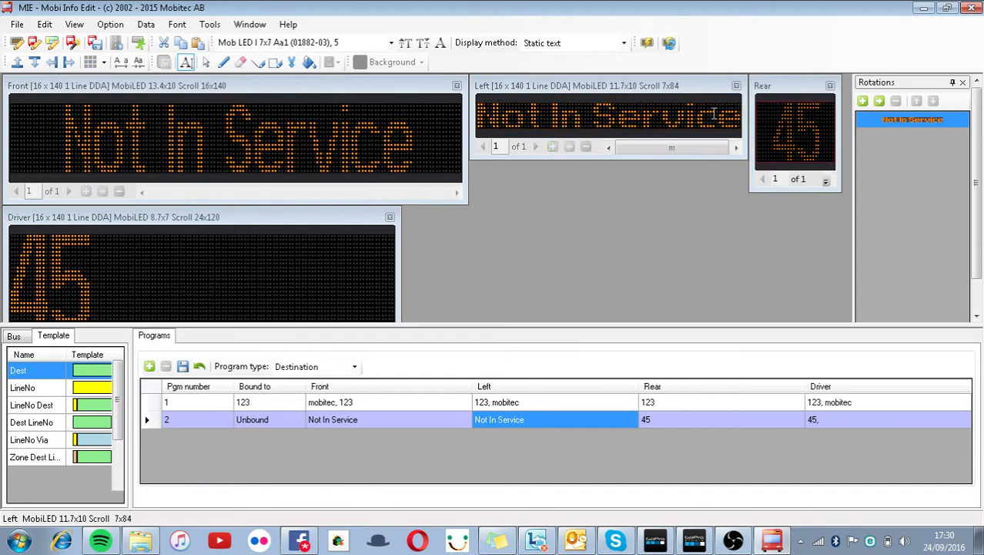
click(824, 144)
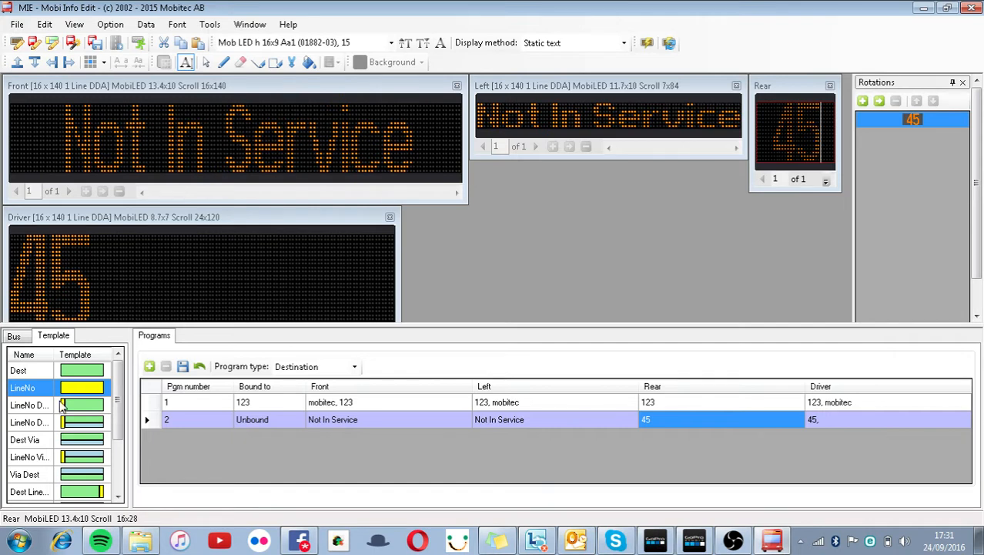
click(65, 375)
click(432, 319)
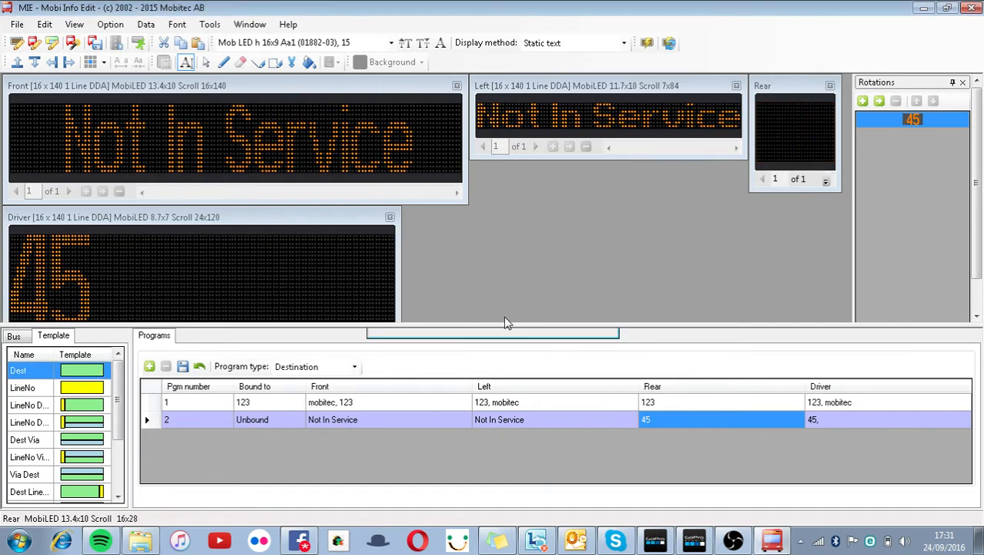
- Enter "000" on the Rear sign and change its font to Mob LED i 13x9 Aa1 (01882-03), 12
click(783, 154)
text(000)
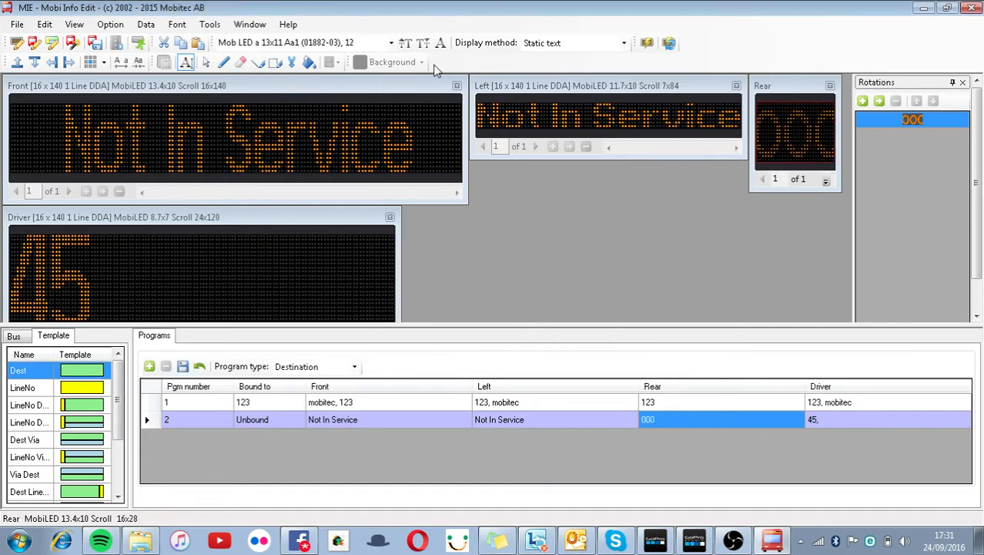
click(424, 44)
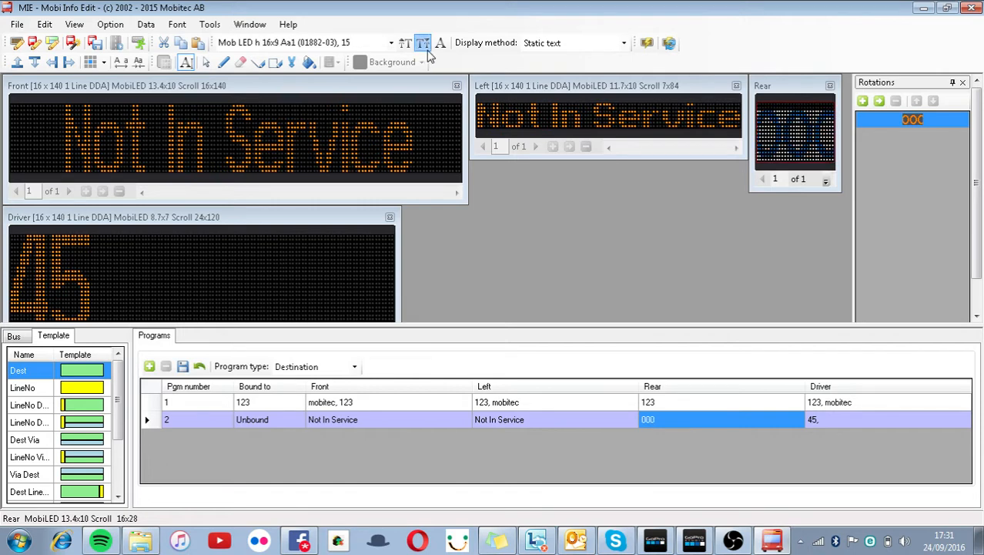
click(424, 44)
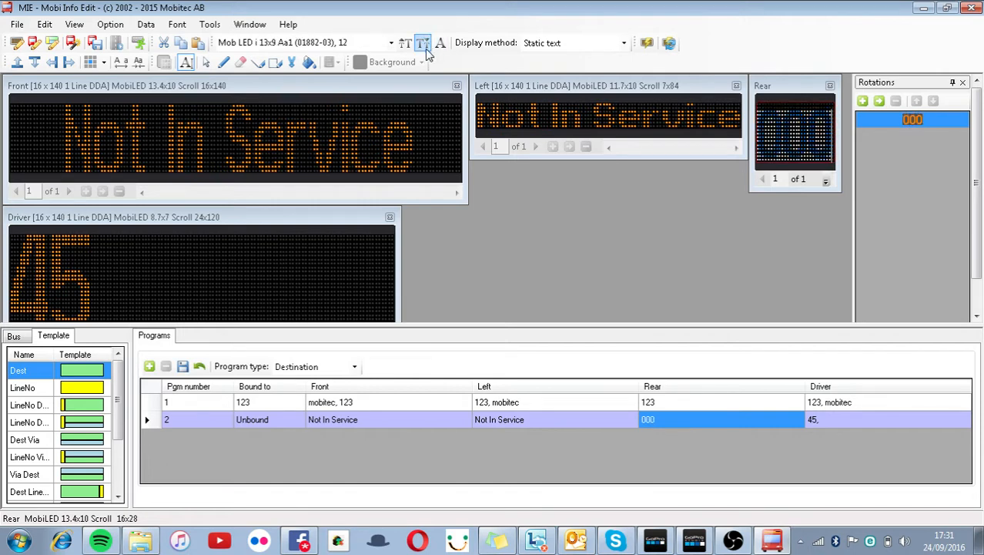
- Apply the Dest template to the Driver sign of program 2 and enter "NIS" on it
click(303, 241)
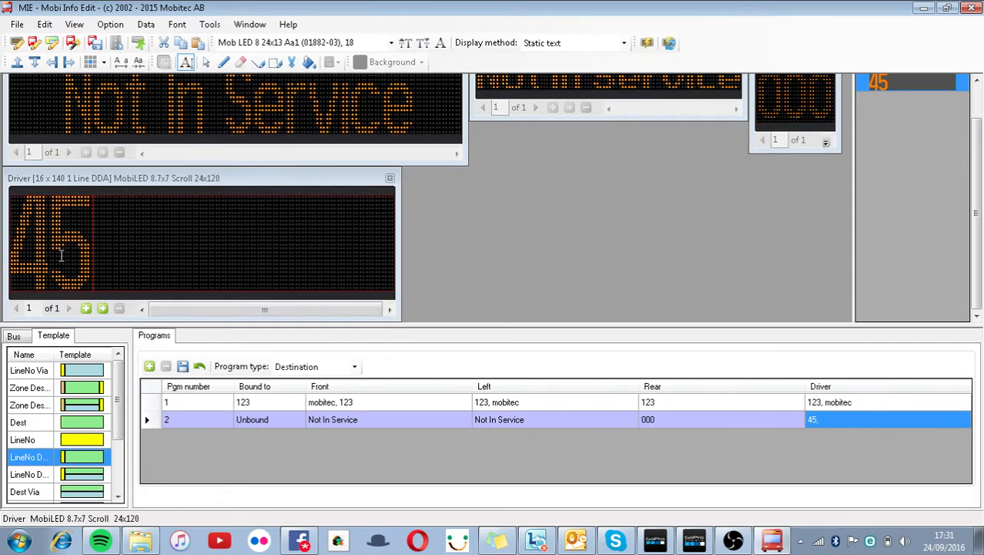
click(71, 422)
click(412, 322)
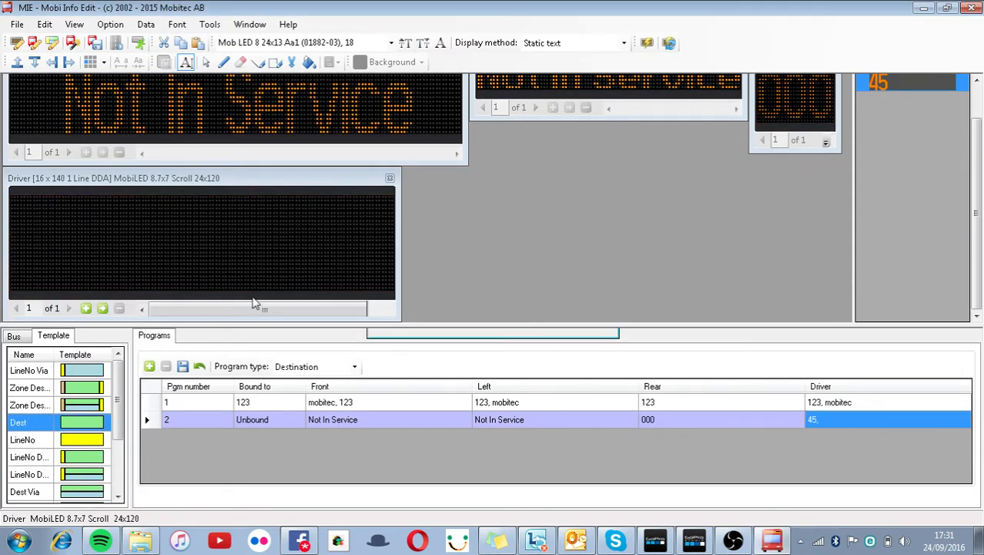
click(233, 257)
text(NIS)
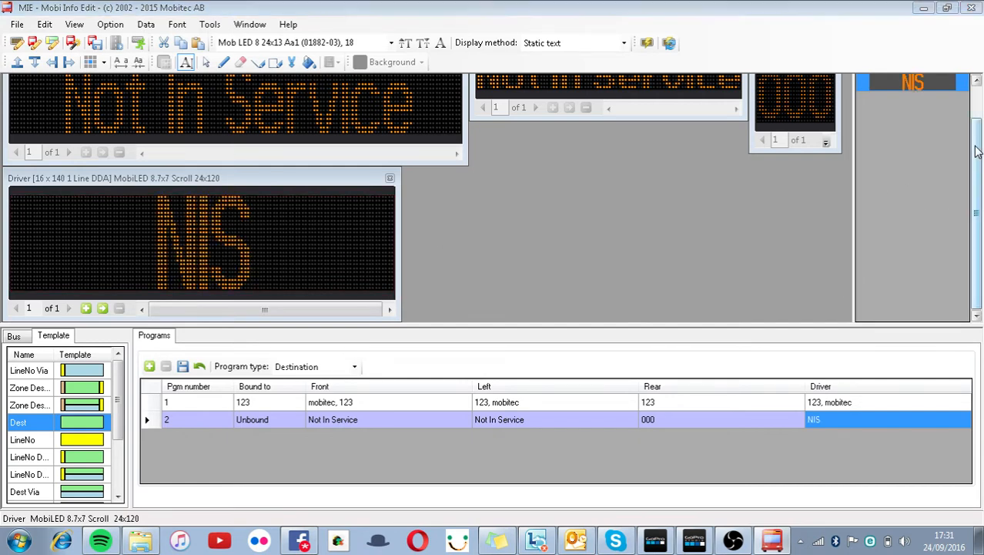
scroll(977, 151, up, 2)
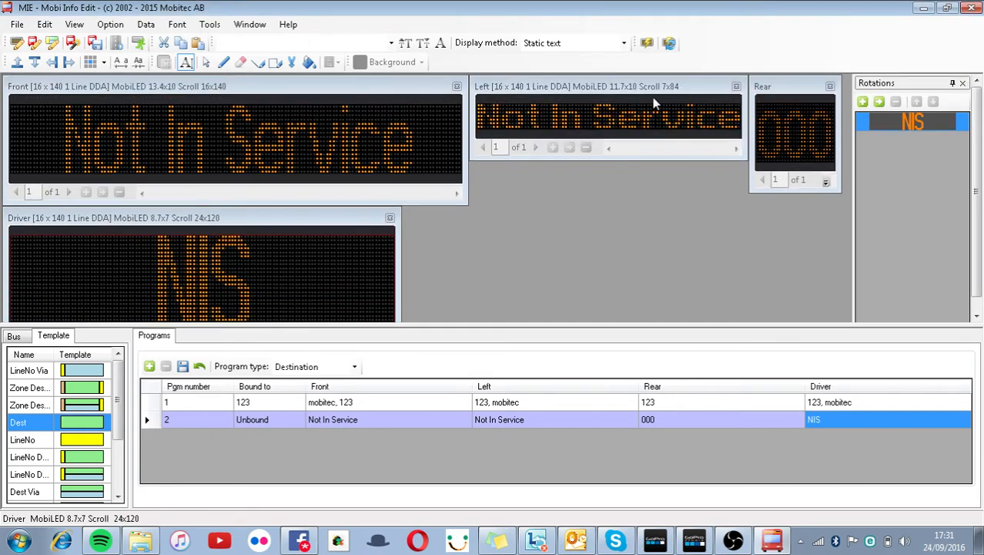
scroll(980, 171, down, 1)
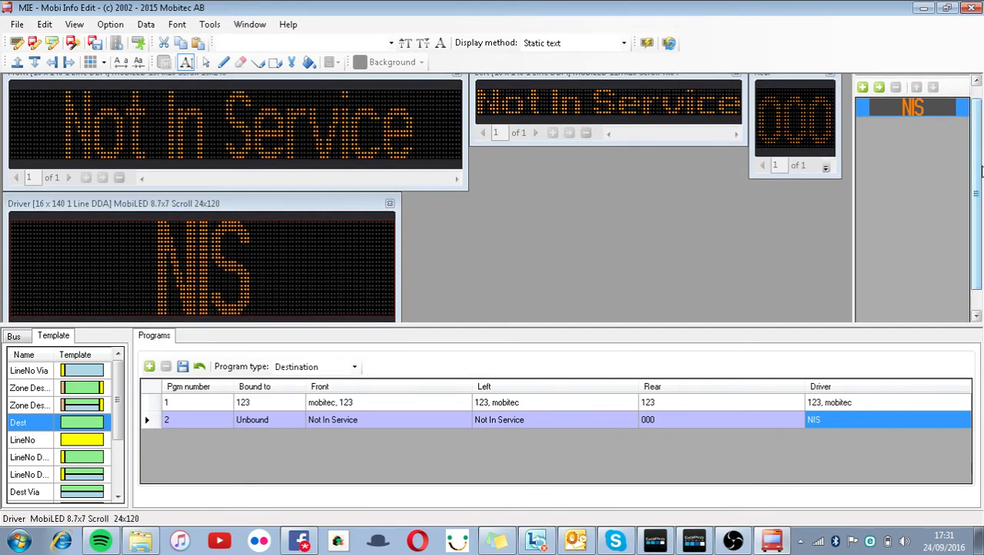
- Create program 3 as a new unbounded destination program
click(150, 366)
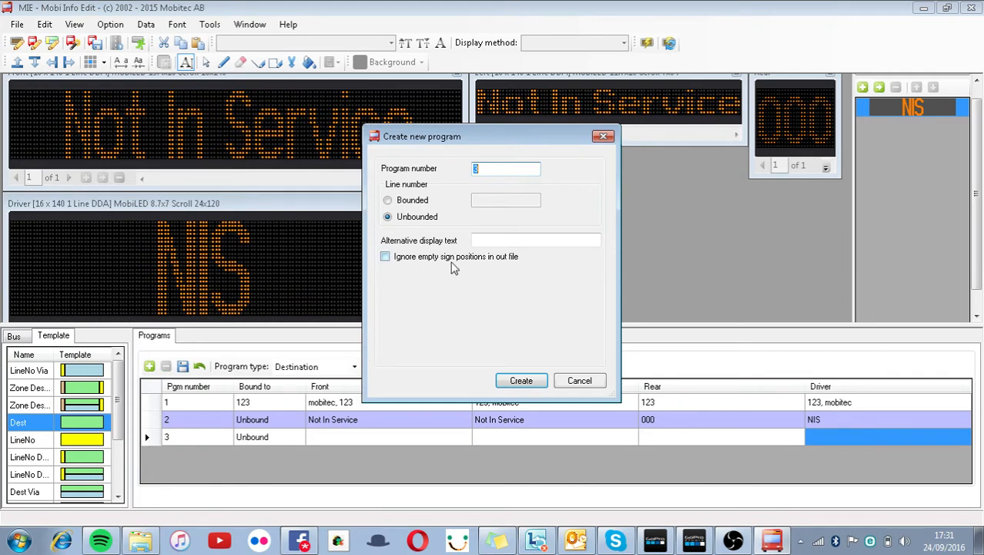
click(522, 381)
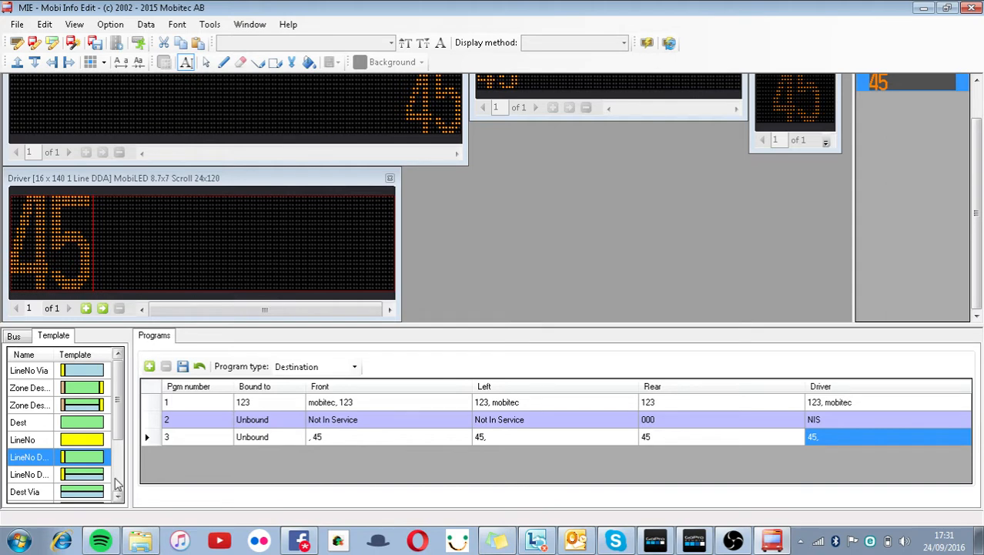
- Switch the Driver sign of program 3 to the Dest template, accepting the possible data loss
click(68, 442)
click(426, 316)
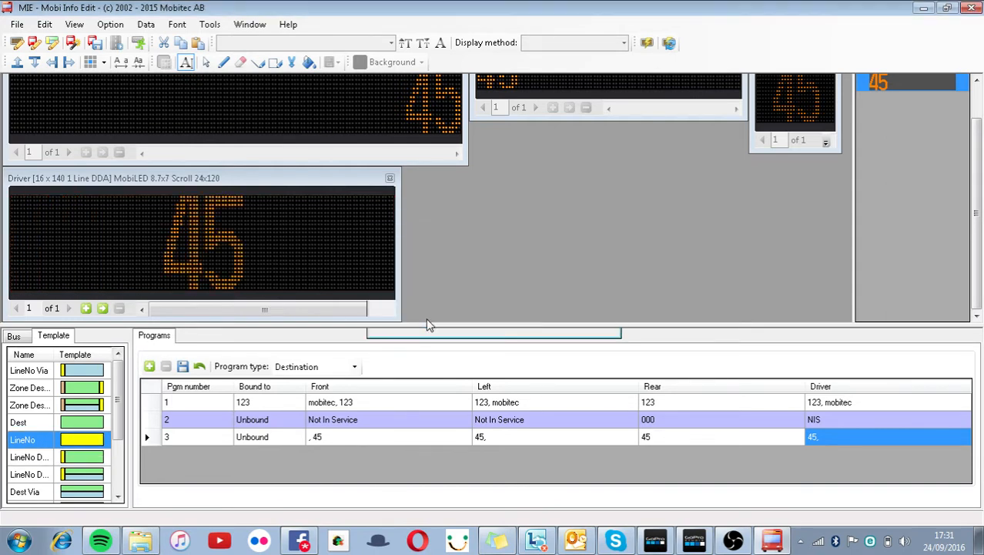
click(79, 424)
click(440, 318)
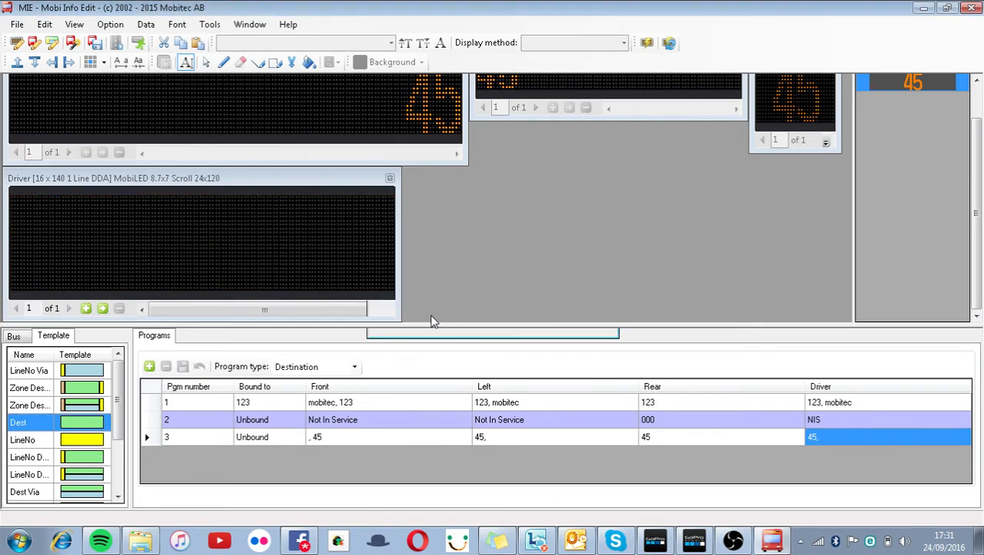
- Enter "Centrebus" as the destination text on the Driver sign of program 3
click(281, 265)
text(Centresu)
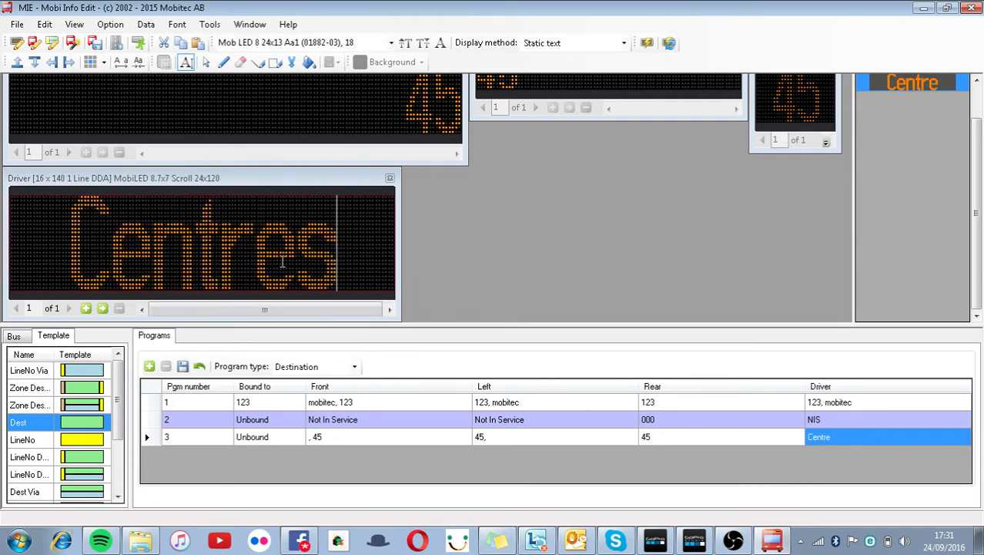
key(BackSpace)
key(BackSpace)
text(bus)
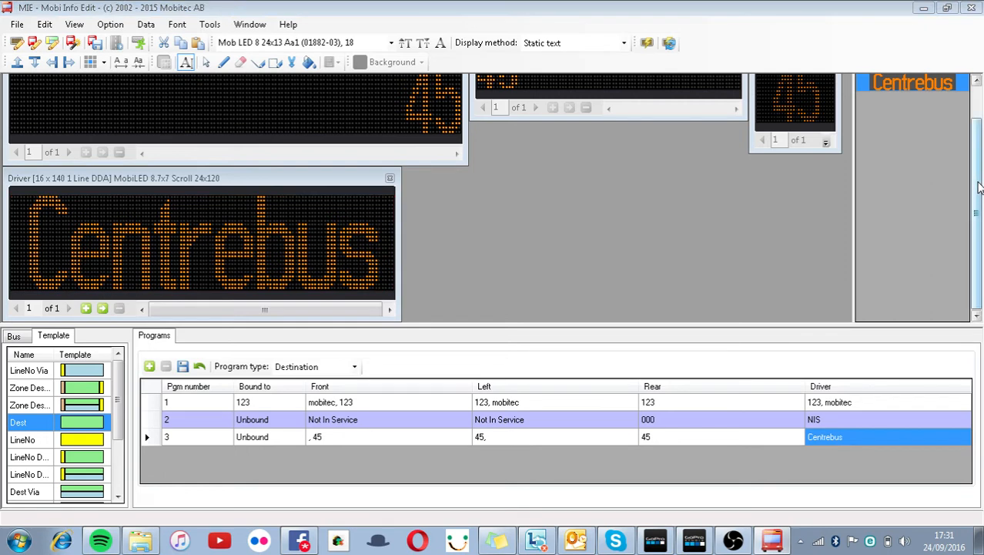
scroll(978, 202, up, 2)
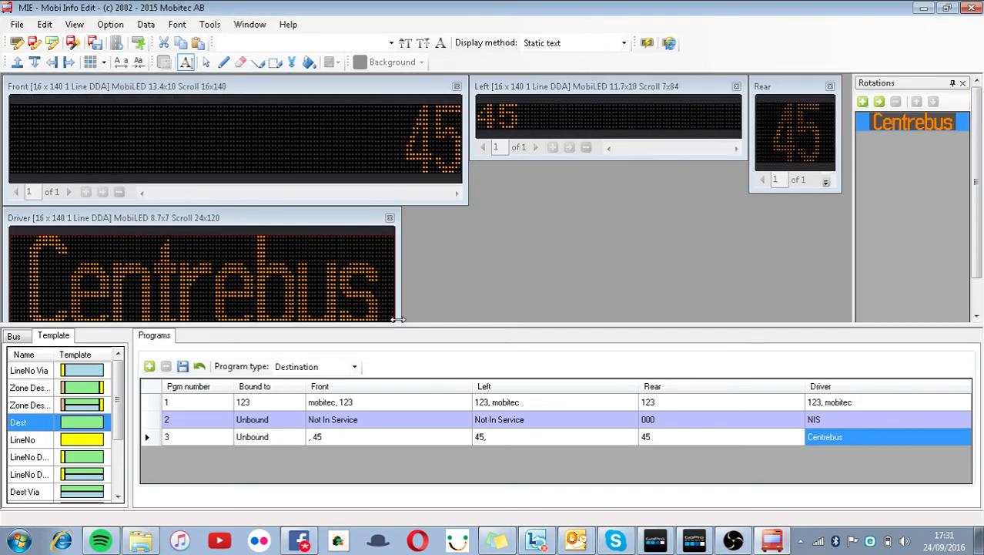
- Switch the Front sign of program 3 to the Dest template, accepting the possible data loss
click(14, 336)
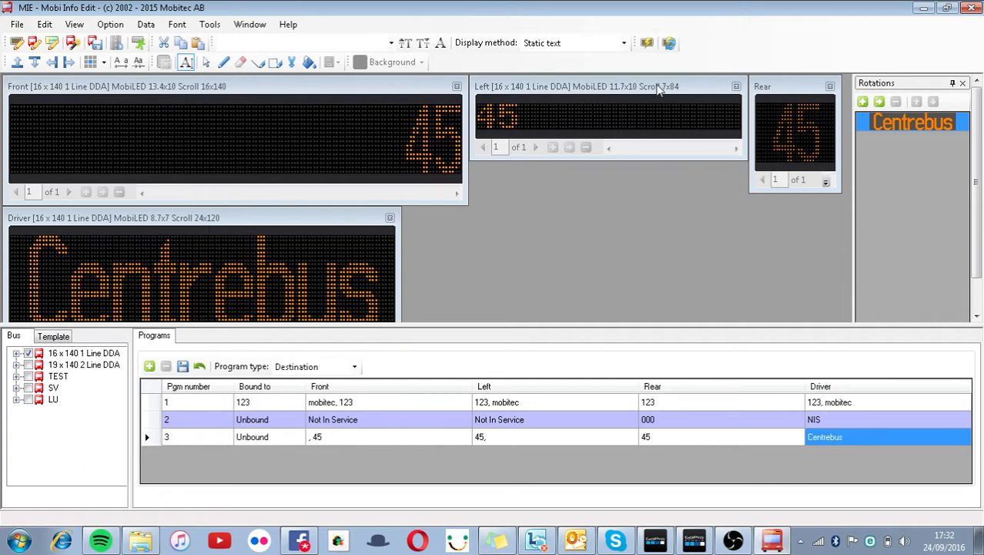
click(651, 108)
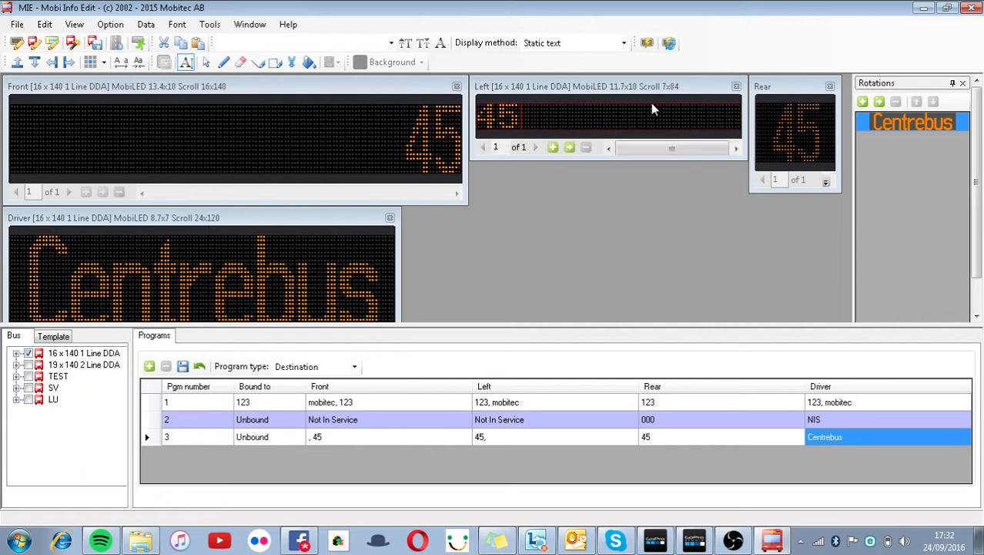
click(129, 164)
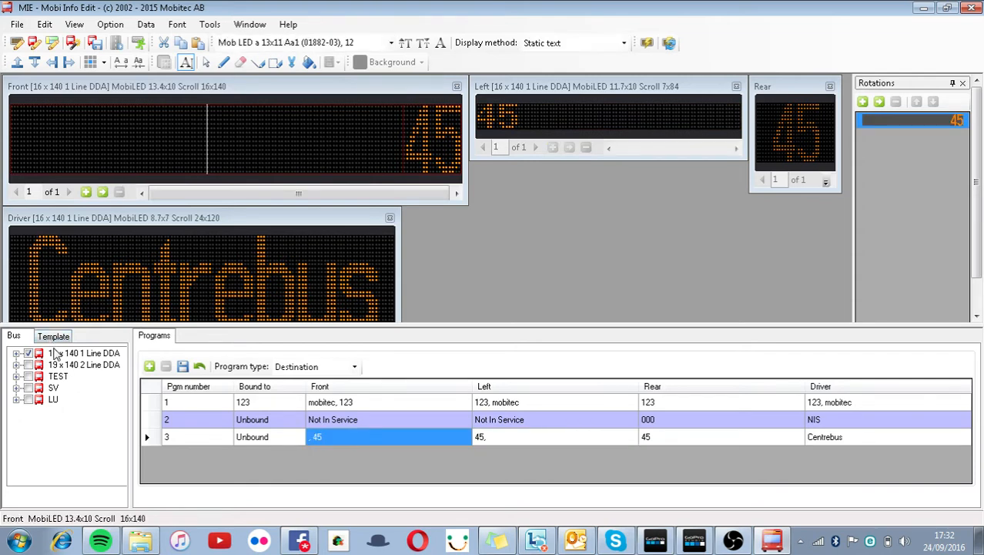
click(53, 338)
click(62, 372)
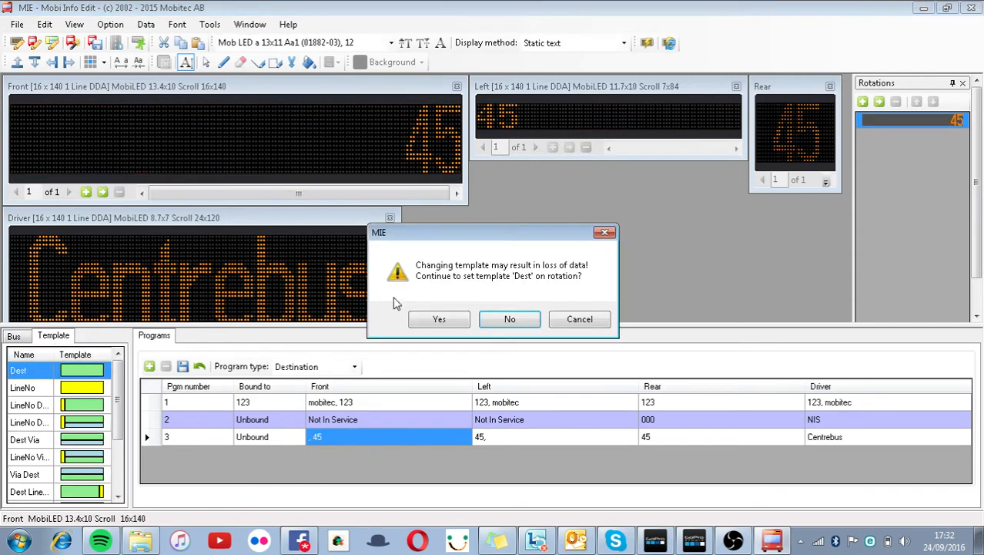
click(422, 324)
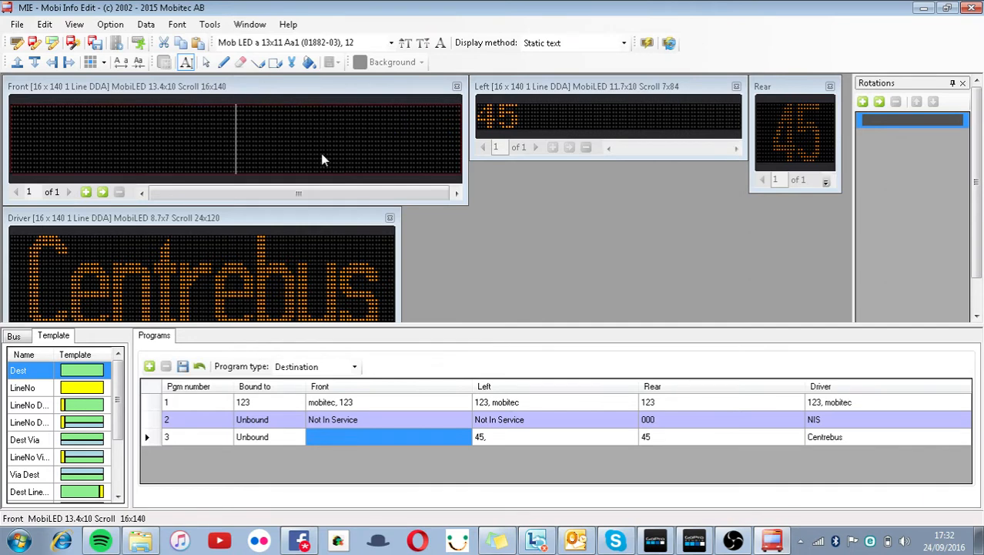
- Enter "Centrebus" as the destination text on the Front sign of program 3, without a trailing space
text(Cenre)
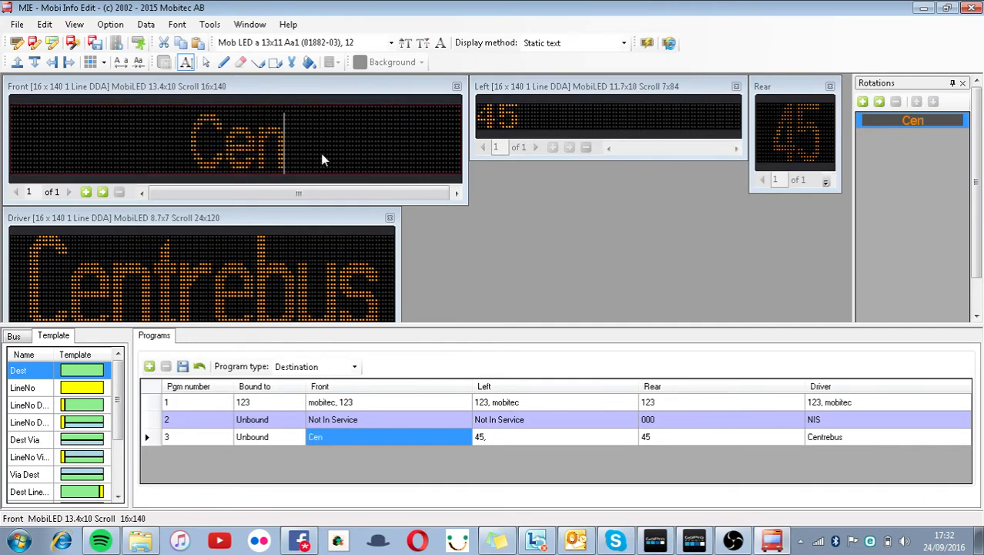
key(BackSpace)
key(BackSpace)
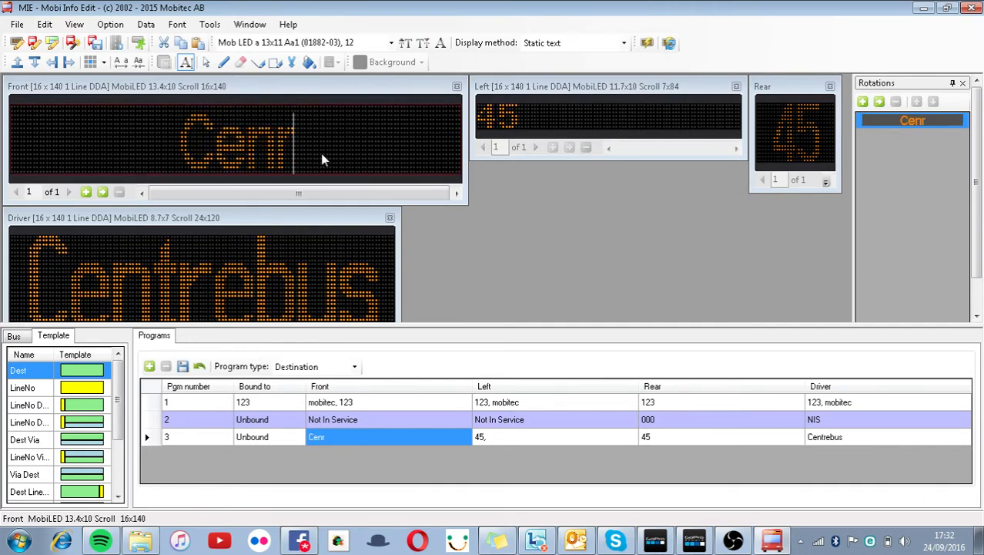
text(trebus)
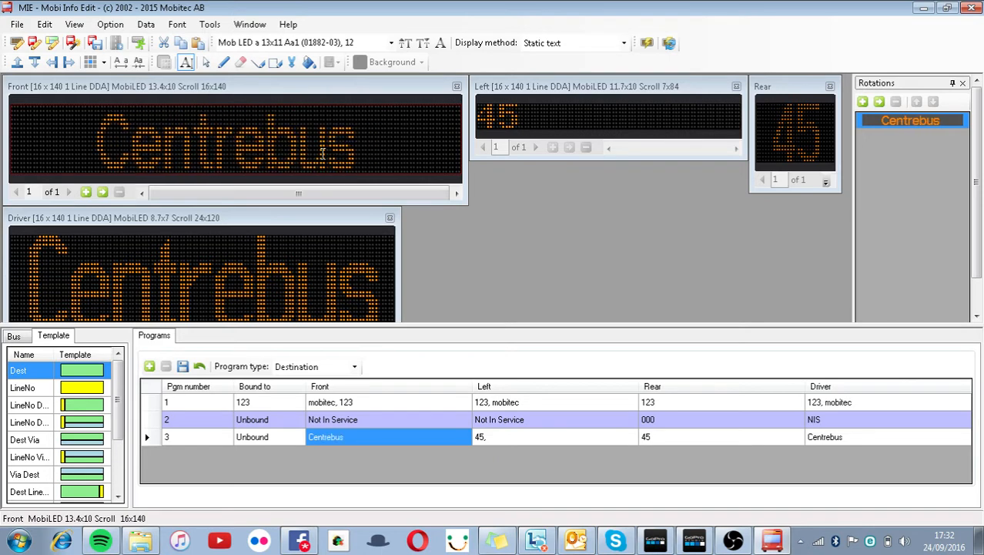
key(BackSpace)
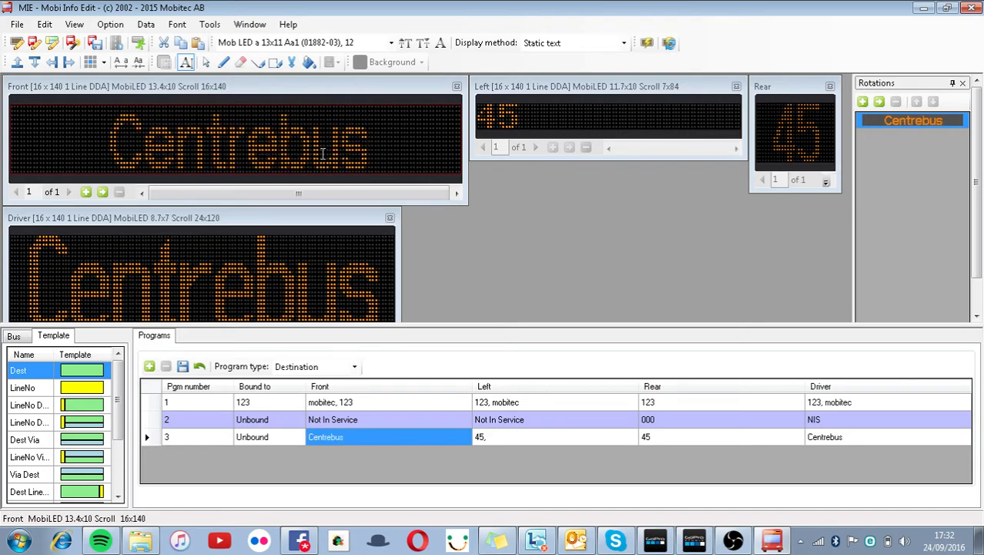
- Select all the Front sign text and preview it in Mobitec Std fonts such as x 16x9 Aa1 and z 24x13 Aa1
key(ctrl+a)
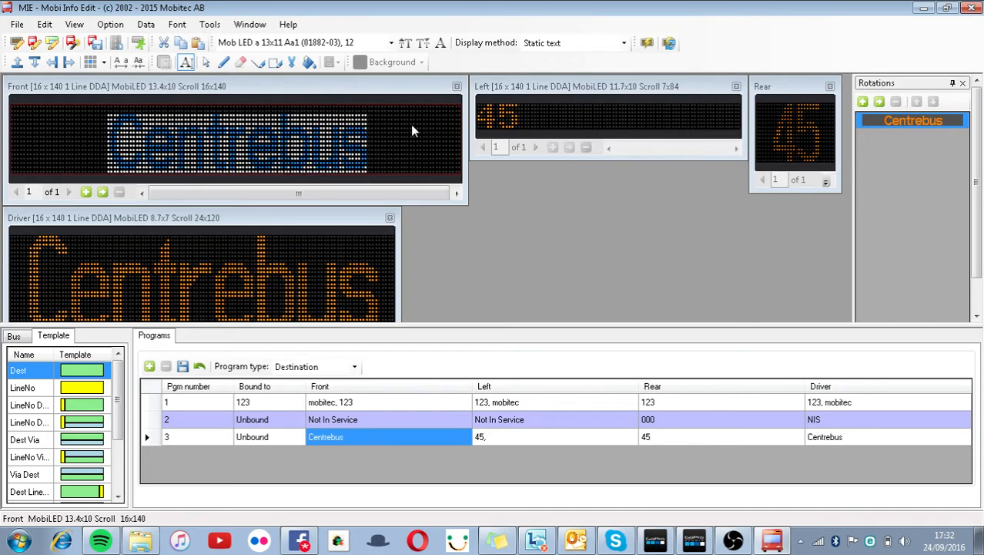
click(441, 43)
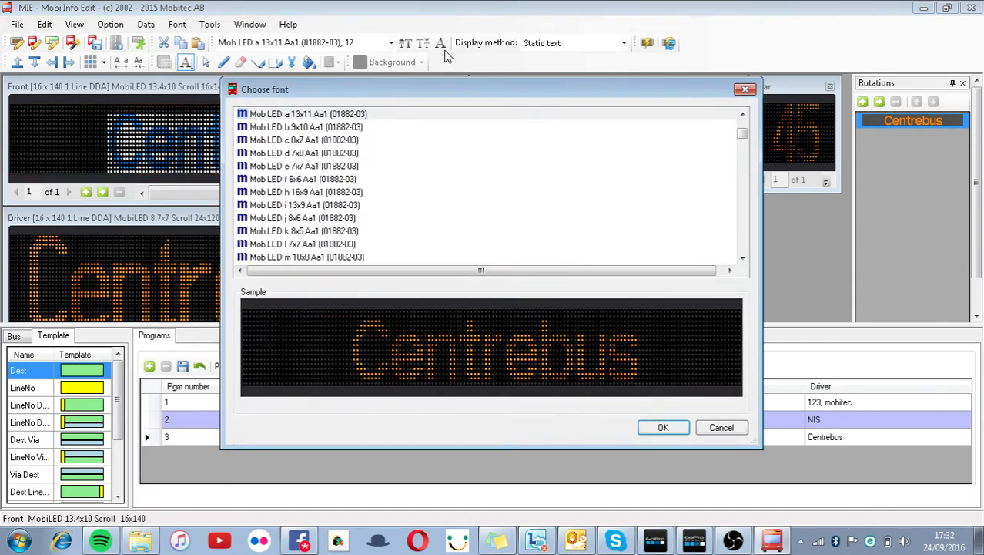
drag(742, 133, 743, 151)
click(395, 193)
key(Down)
key(Down)
key(Down)
key(Down)
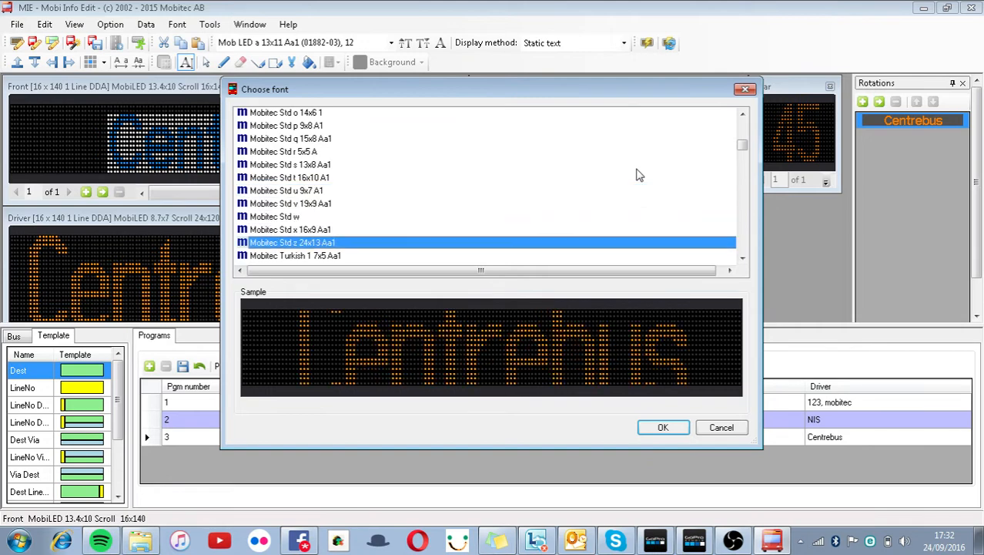
key(Down)
key(Up)
key(Up)
key(Down)
key(Up)
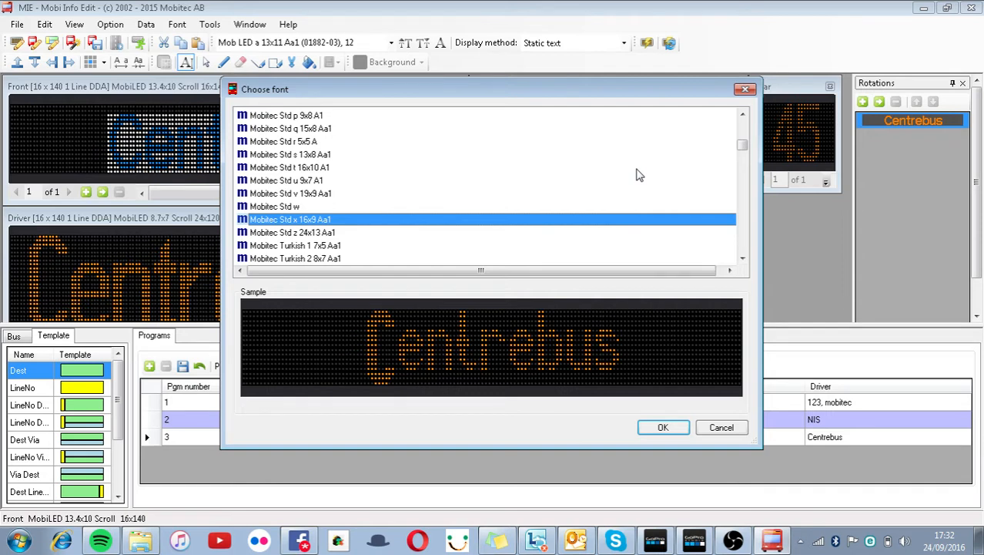
key(Down)
key(Down)
key(Down)
key(Down)
key(Down)
key(Down)
key(Down)
key(Down)
key(Down)
key(Down)
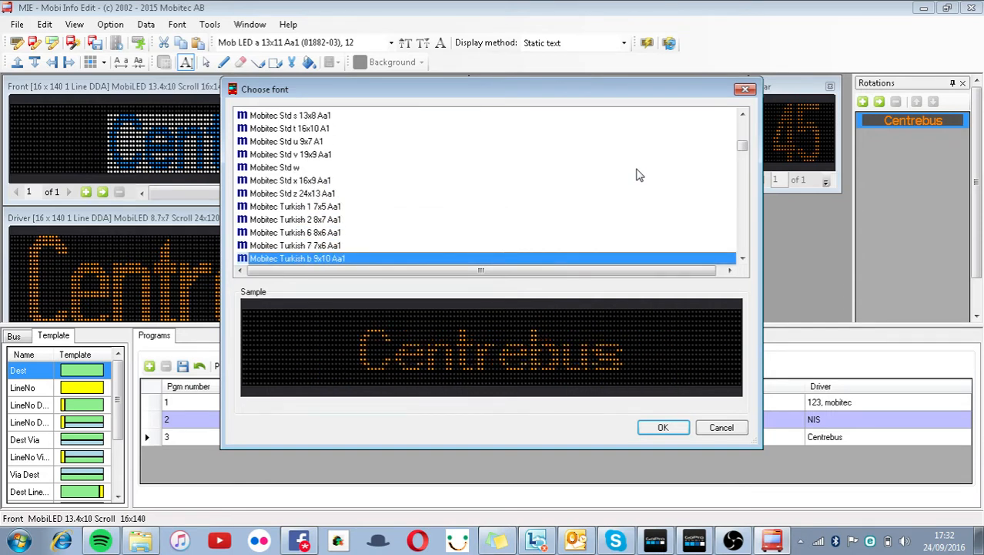
key(Down)
key(Down)
key(Down)
key(Down)
key(Down)
key(Down)
key(Down)
key(Down)
key(Down)
key(Down)
key(Down)
key(Down)
key(Down)
key(Down)
key(Down)
key(Down)
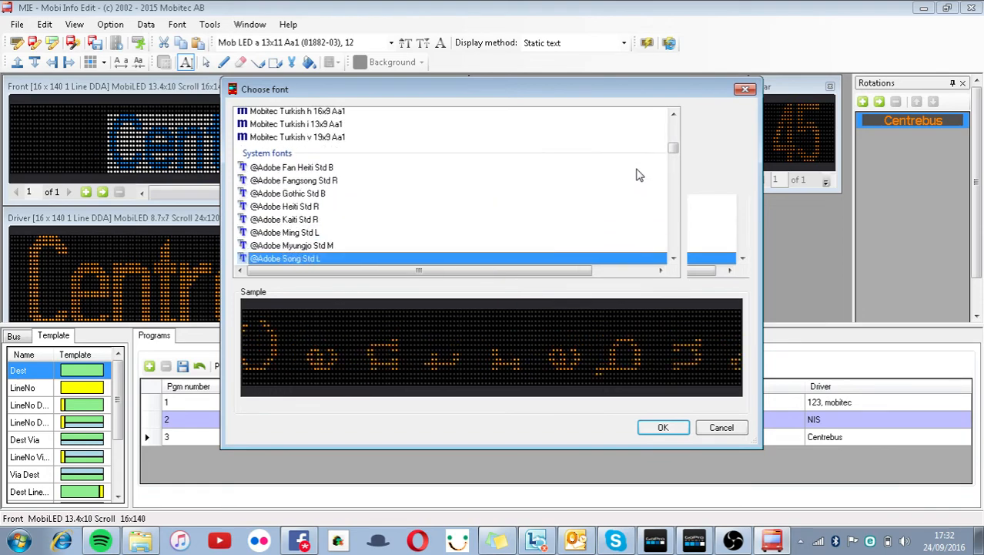
key(Down)
key(Down)
key(Down)
key(Down)
key(Down)
key(Down)
key(Down)
key(Down)
key(Down)
key(Down)
key(Down)
key(Down)
key(Down)
key(Down)
key(Down)
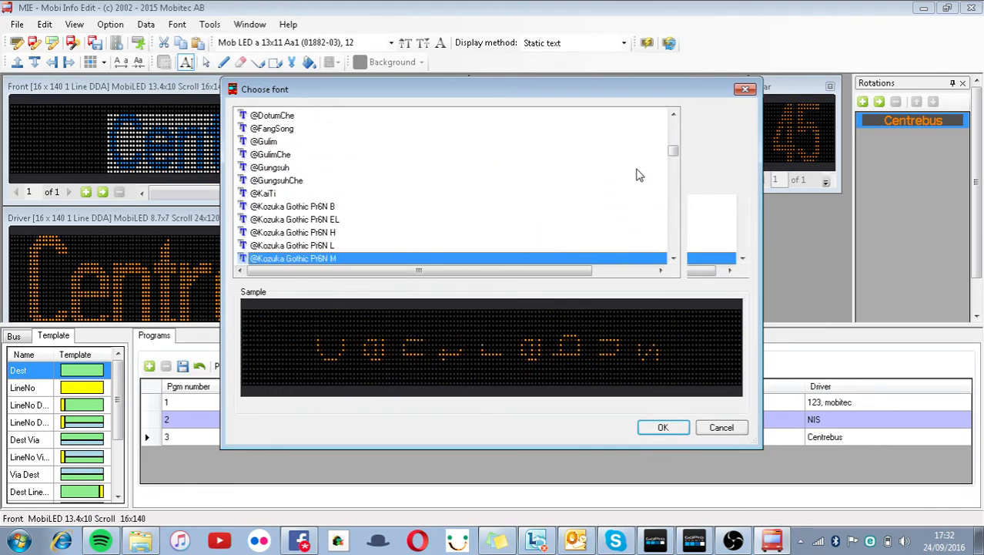
- Preview the Front sign text in the system fonts from Kozuka Gothic Pro M through Maiandra GD to Microsoft Tai Le
drag(673, 152, 679, 217)
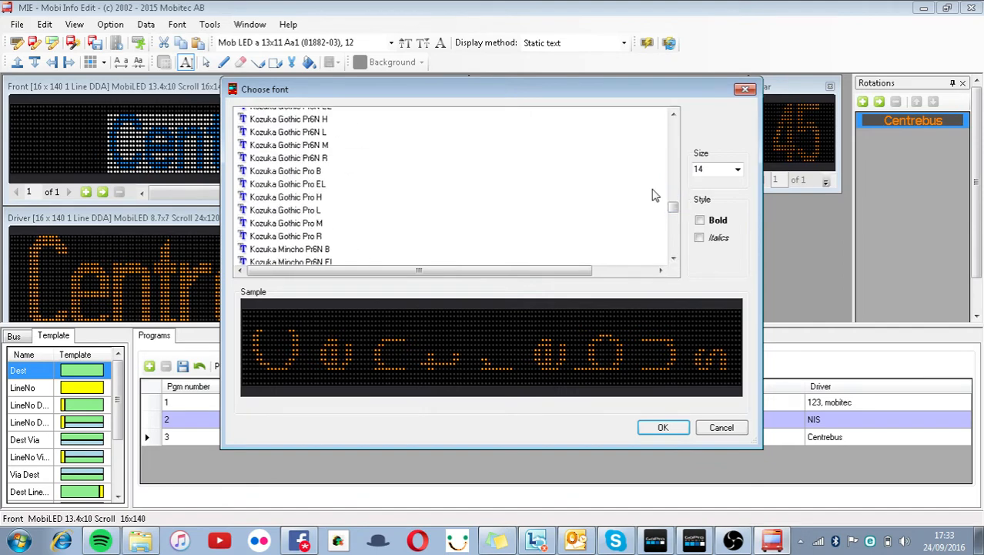
click(554, 213)
key(Down)
key(Down)
key(Down)
key(Down)
key(Down)
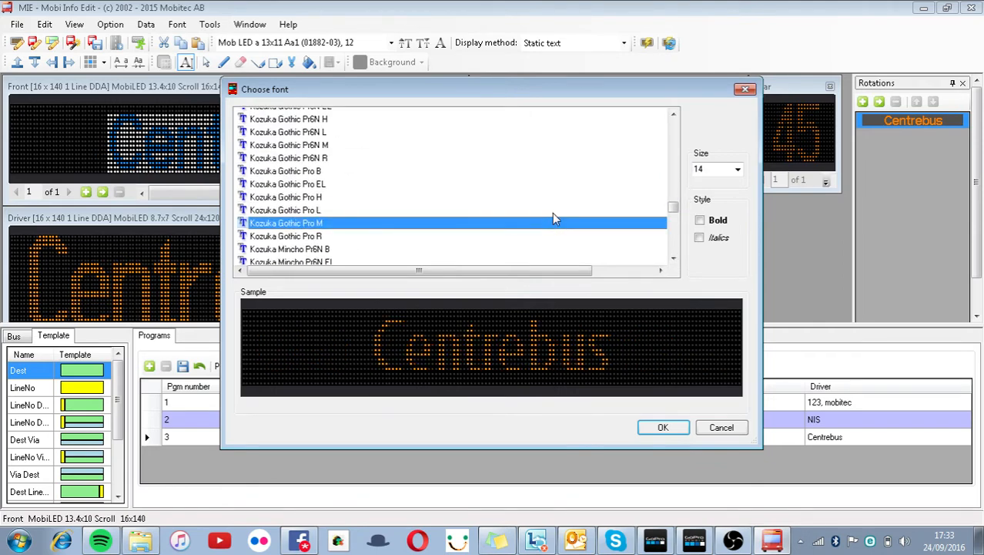
key(Down)
key(Down)
key(Down)
key(Down)
key(Down)
key(Down)
key(Down)
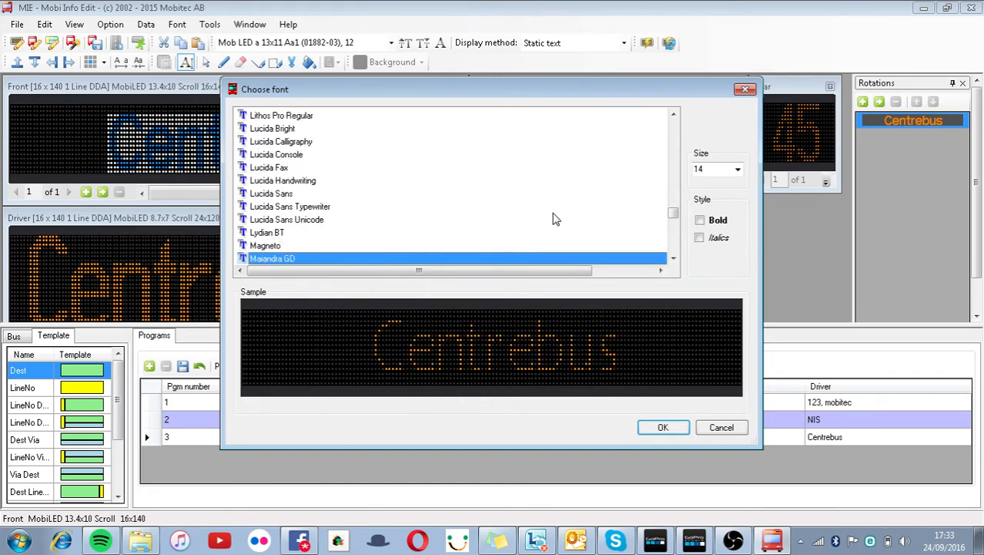
key(Down)
key(Down)
key(Down)
key(Down)
key(Down)
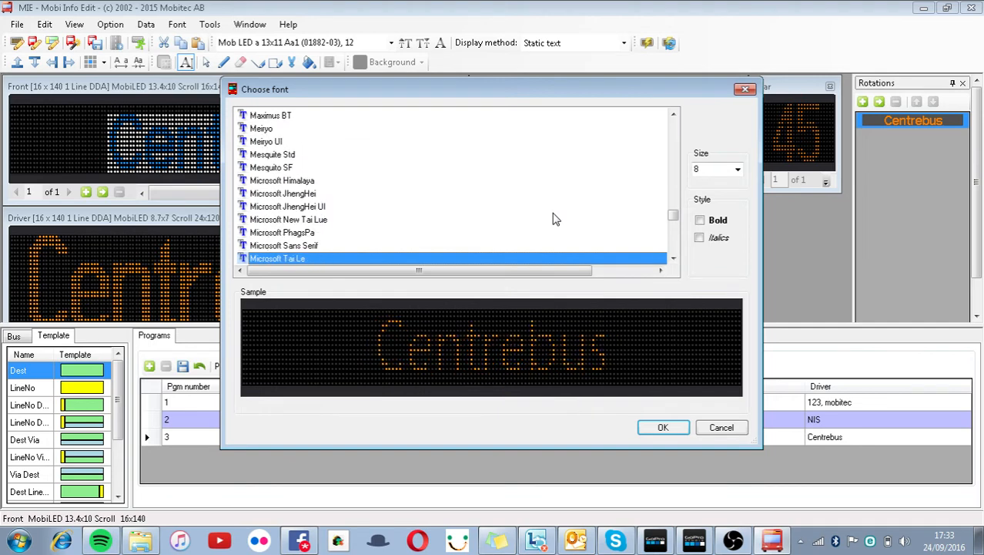
- Preview the Front sign text in the fonts following Microsoft Tai Le, down to MT Extra
key(Down)
key(Down)
key(Down)
key(Down)
key(Down)
key(Down)
key(Down)
key(Down)
key(Down)
key(Down)
key(Down)
key(Down)
key(Down)
key(Down)
key(Down)
key(Down)
key(Down)
key(Down)
key(Down)
key(Down)
key(Down)
key(Down)
key(Down)
key(Down)
key(Down)
key(Down)
key(Down)
key(Down)
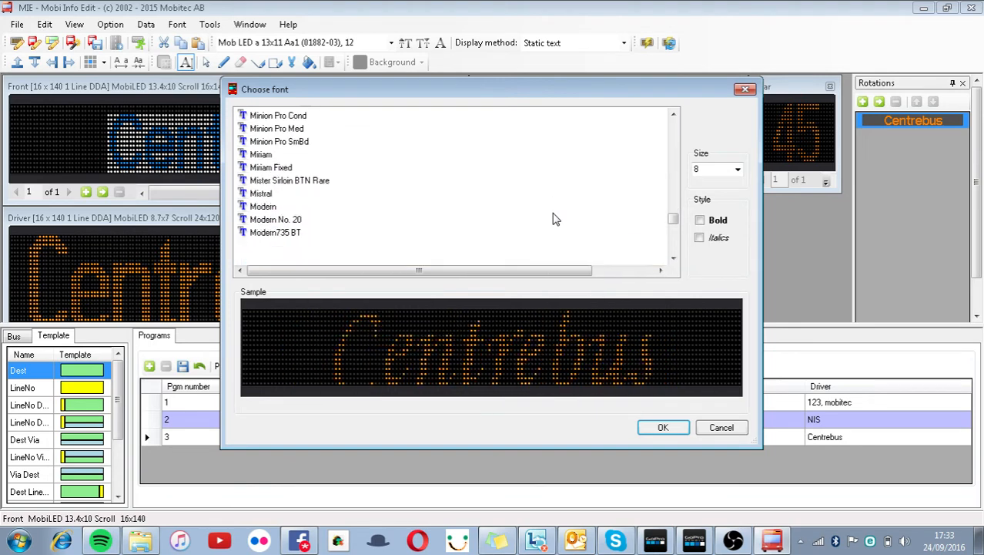
key(Down)
key(Down)
key(Down)
key(Down)
key(Down)
key(Down)
key(Down)
key(Down)
key(Down)
key(Down)
key(Down)
key(Down)
key(Down)
key(Down)
key(Down)
key(Down)
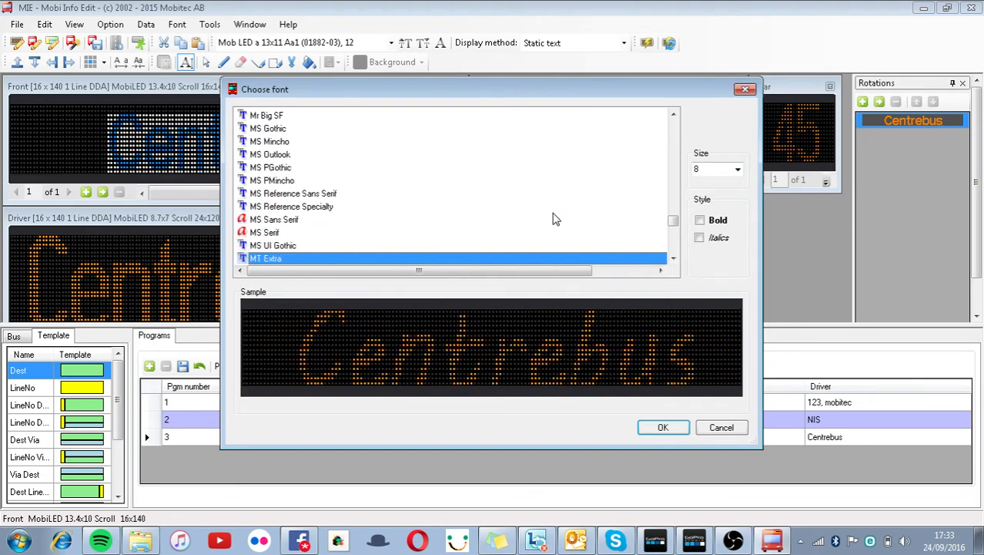
- Preview the Front sign text in the fonts from OCR A Extended and P22 Underground down to Prestige Elite Std
key(Down)
key(Down)
key(Down)
key(Down)
key(Down)
key(Down)
key(Down)
key(Down)
key(Down)
key(Down)
key(Down)
key(Down)
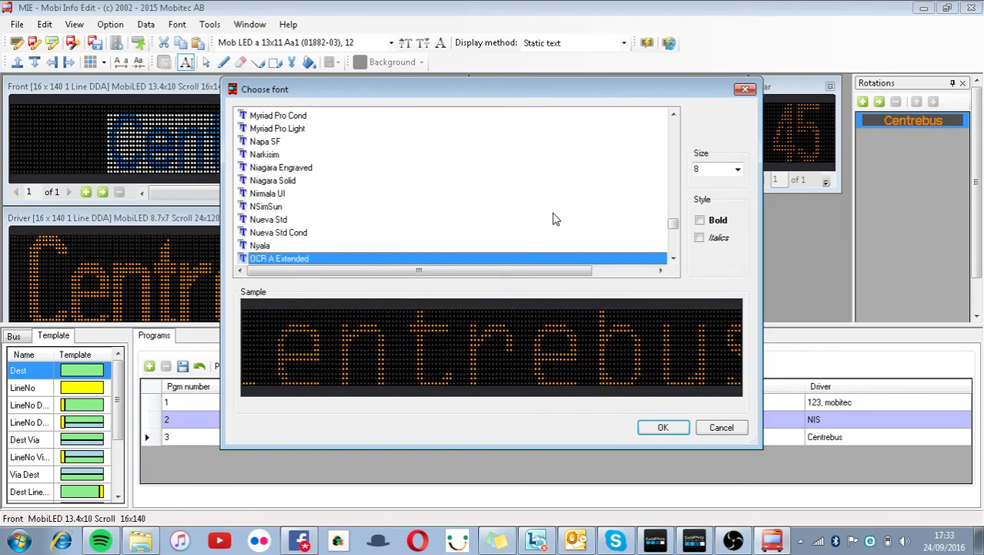
key(Up)
key(Up)
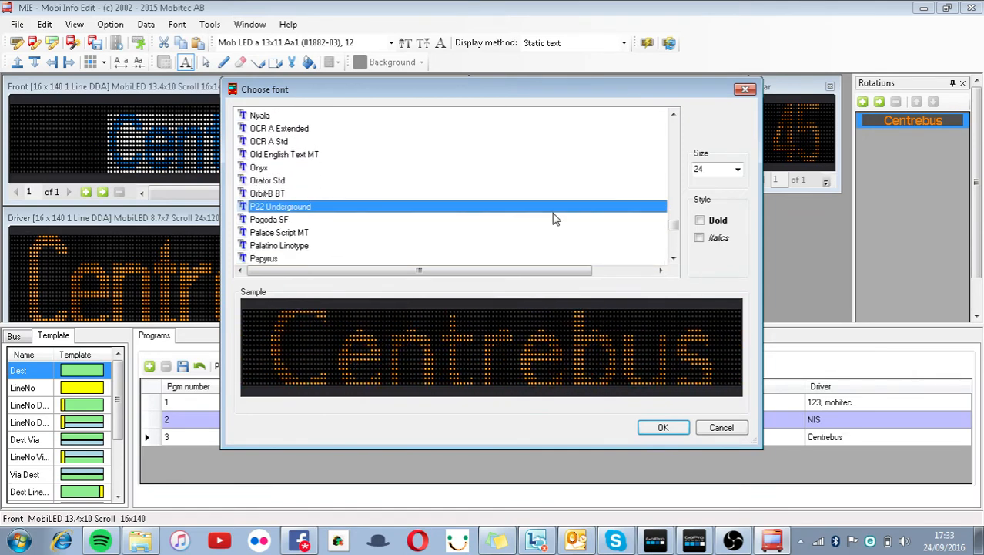
key(Down)
key(Down)
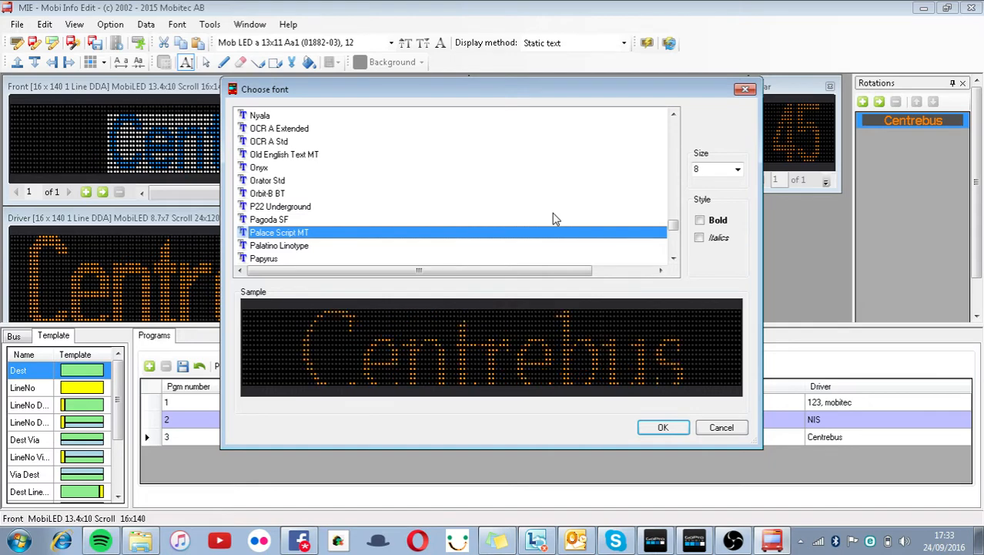
key(Down)
key(Down)
key(Down)
key(Down)
key(Down)
key(Down)
key(Down)
key(Down)
key(Down)
key(Down)
key(Down)
key(Down)
key(Down)
key(Down)
key(Down)
key(Down)
key(Down)
key(Down)
key(Down)
key(Down)
key(Down)
key(Down)
key(Down)
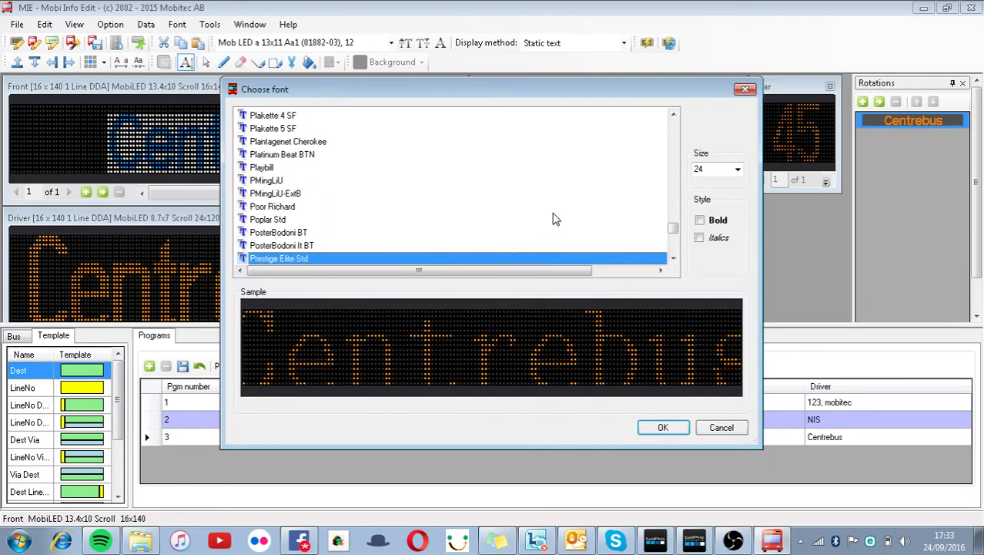
- Jump to the fonts beginning with T and preview the Front sign text from Tekton Pro to Transport
key(t)
key(Down)
key(Down)
key(Down)
key(Down)
key(Down)
key(Down)
key(Down)
key(Down)
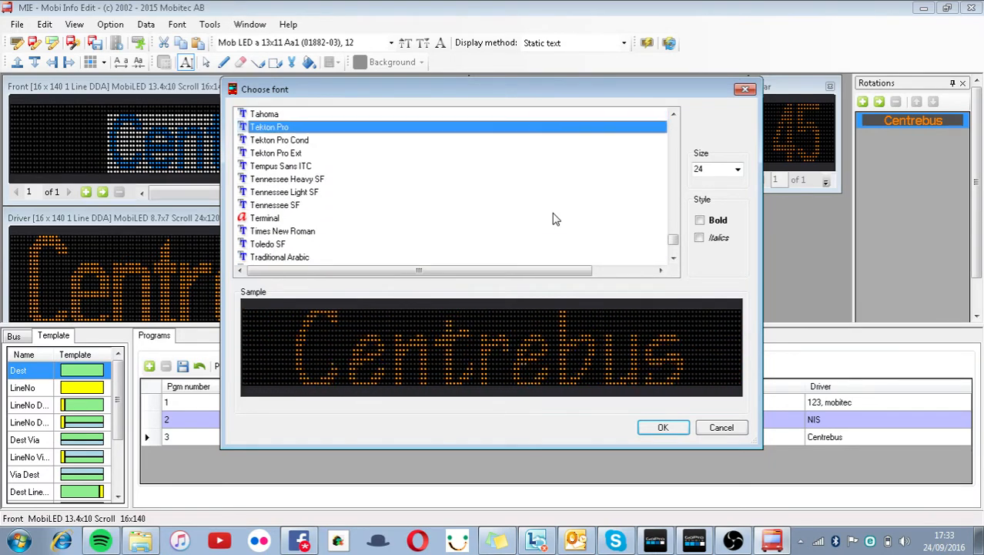
key(Down)
key(Down)
key(Down)
key(Down)
key(Down)
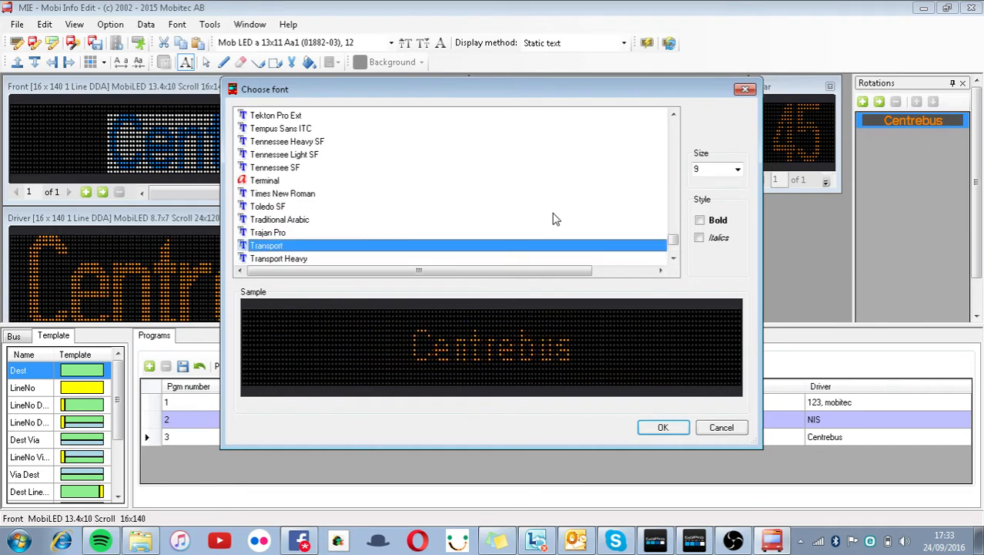
key(Down)
key(Down)
key(Up)
key(Up)
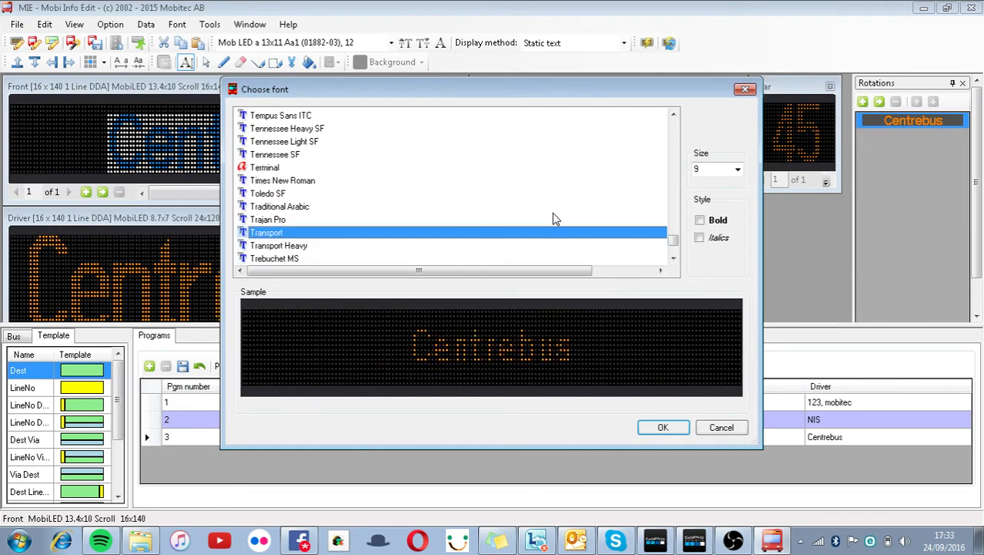
- Set the Front sign text to bold at size 20, previewing it in the Transport font
click(710, 224)
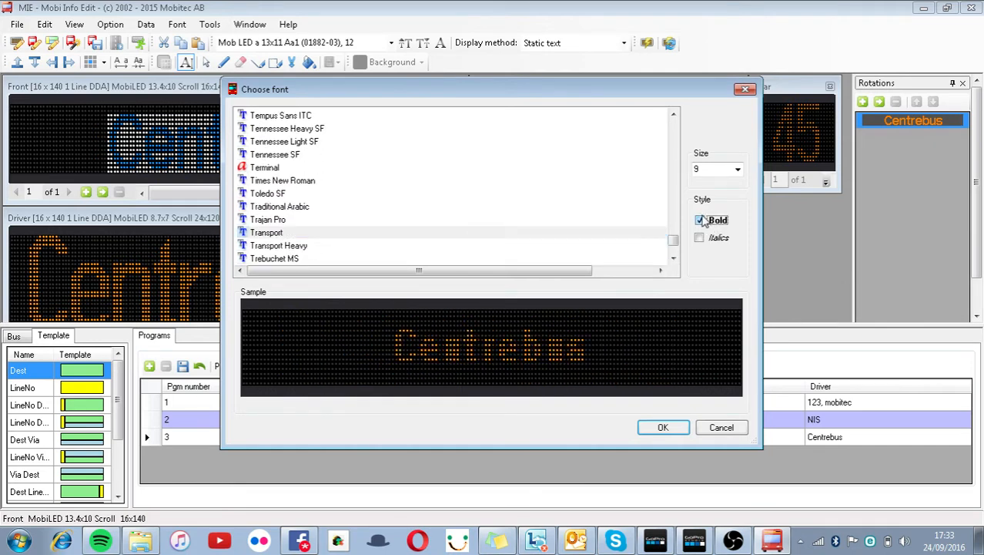
click(737, 170)
click(713, 258)
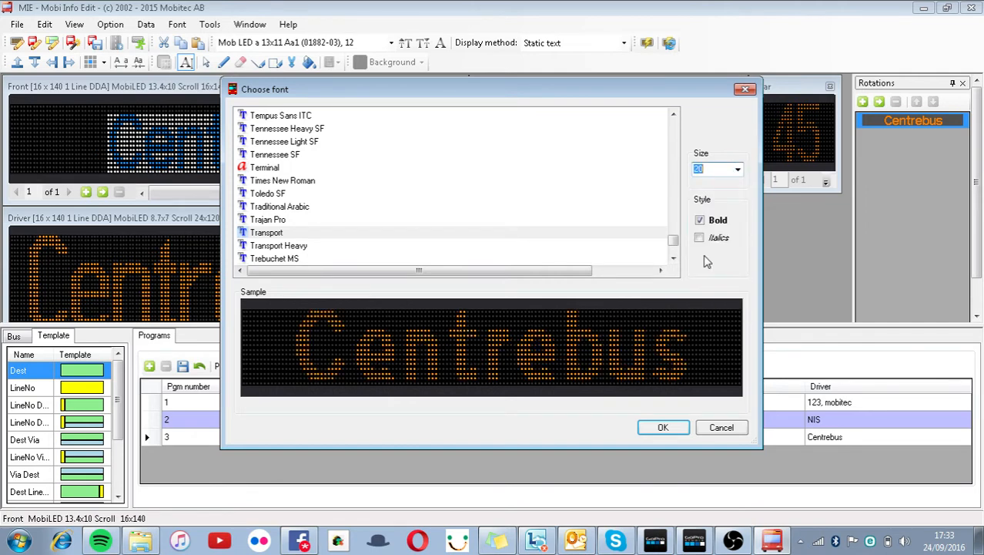
click(419, 234)
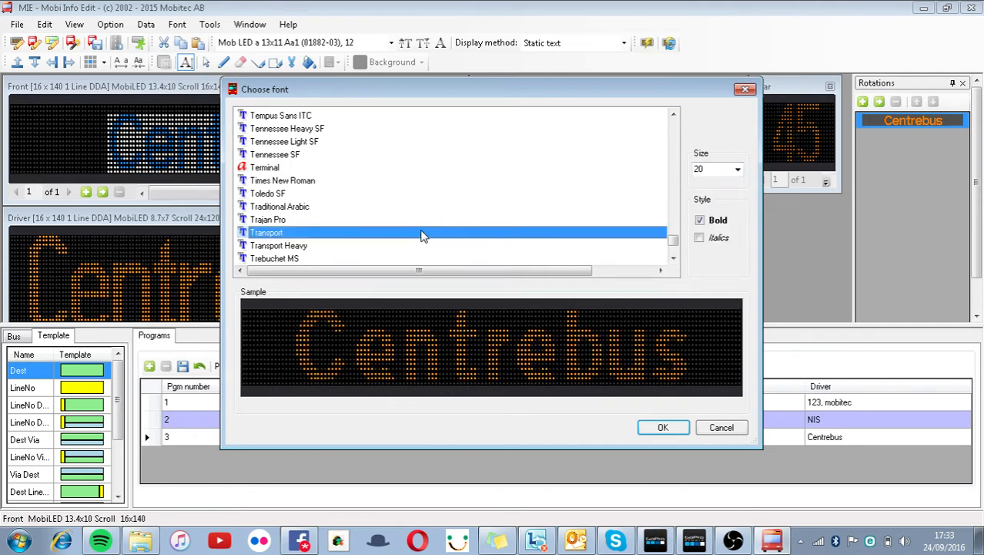
- Compare the fonts following Transport and apply Trebuchet MS to the Front sign text
key(Down)
key(Down)
key(Down)
key(Up)
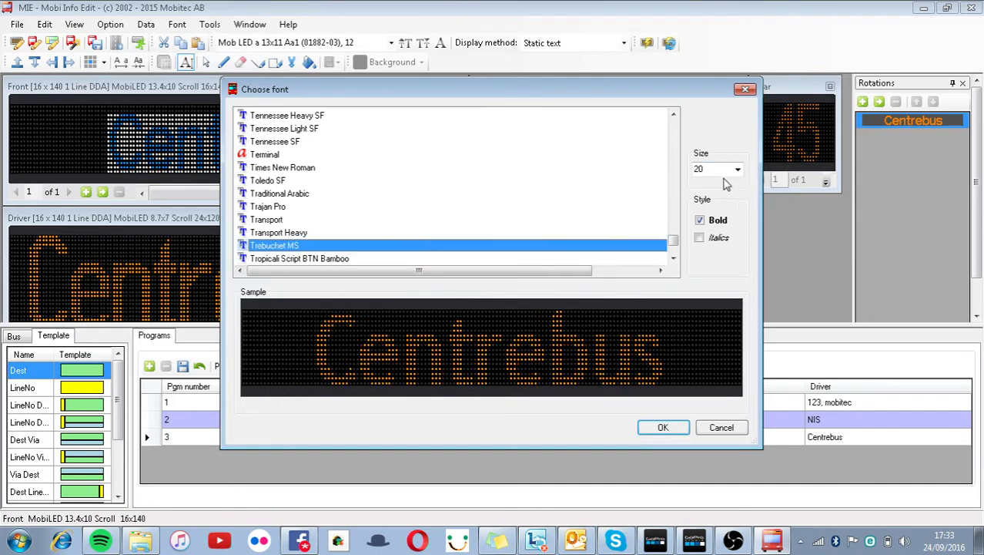
click(659, 427)
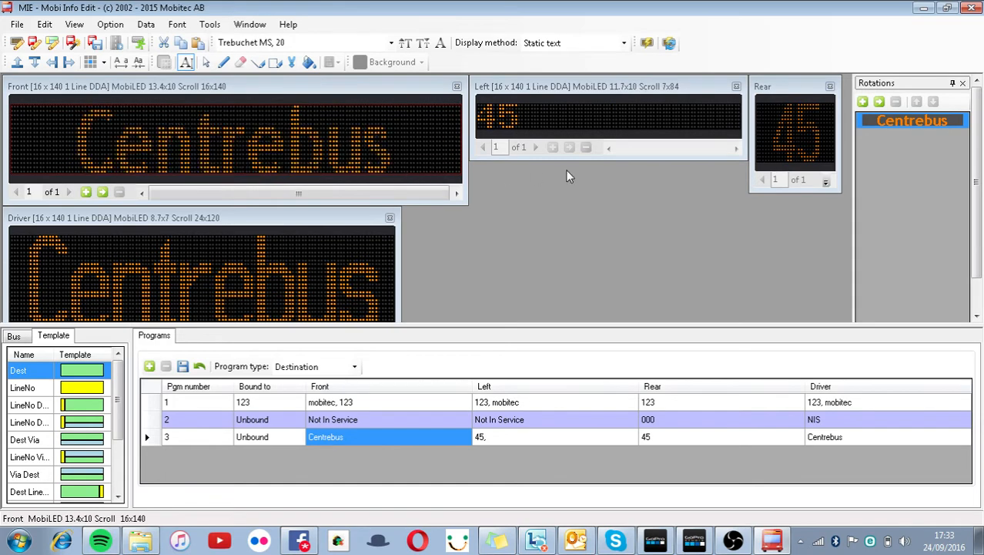
- Switch the Left sign of program 3 to the Dest template, accepting the possible data loss, and enter "Centrebus" as its destination
click(575, 116)
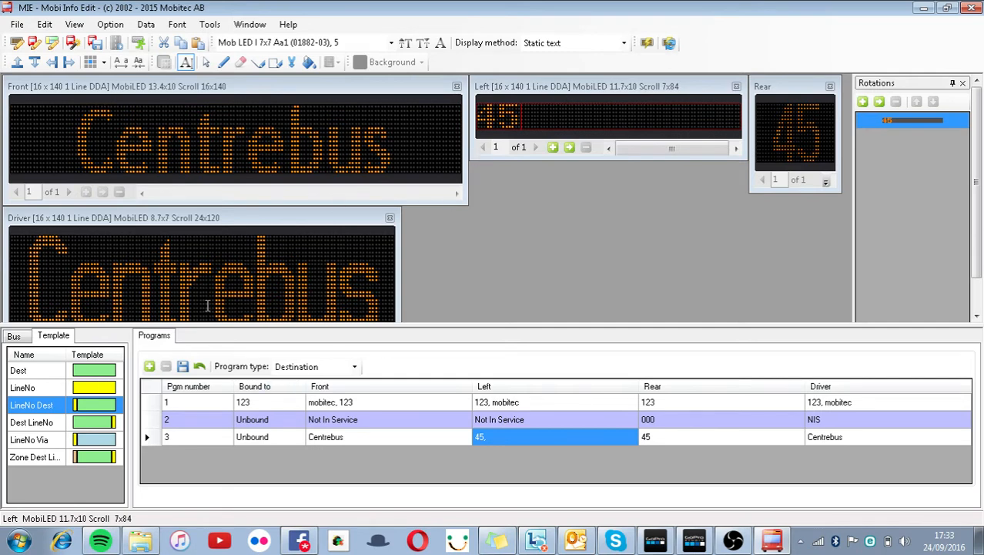
click(55, 372)
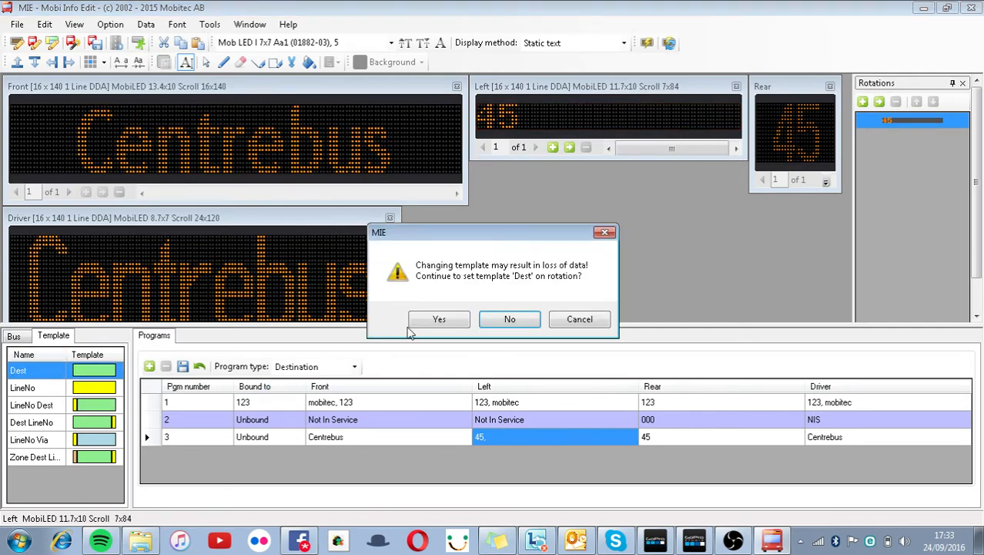
click(418, 322)
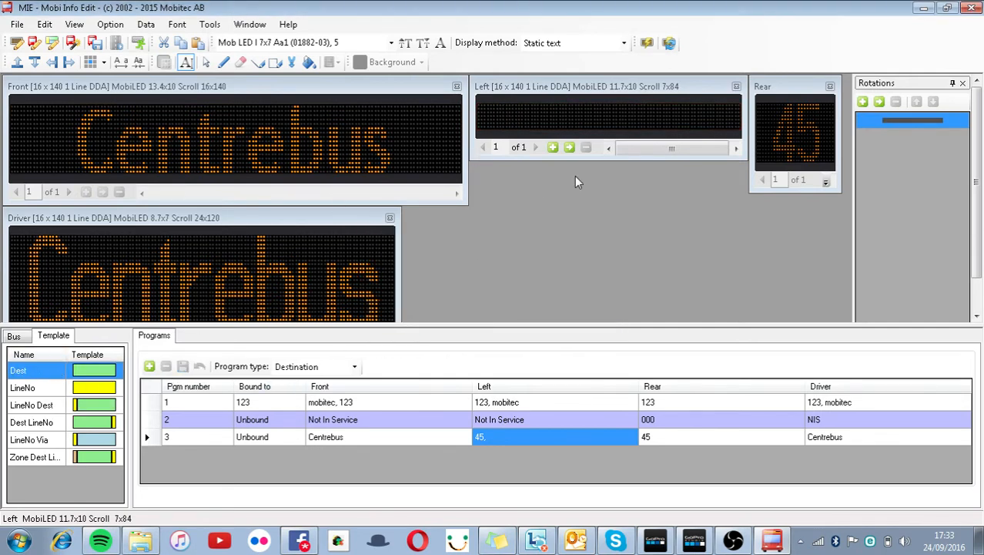
click(615, 121)
text(Centrebus)
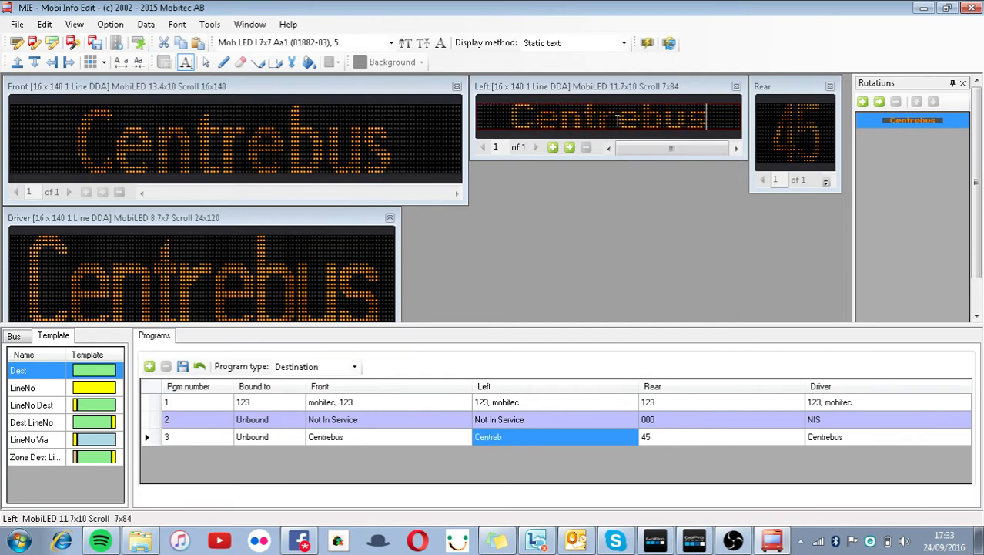
- Switch the Rear sign of program 3 to the Dest template, accepting the possible data loss, and enter "Centrebus" as its destination
click(795, 131)
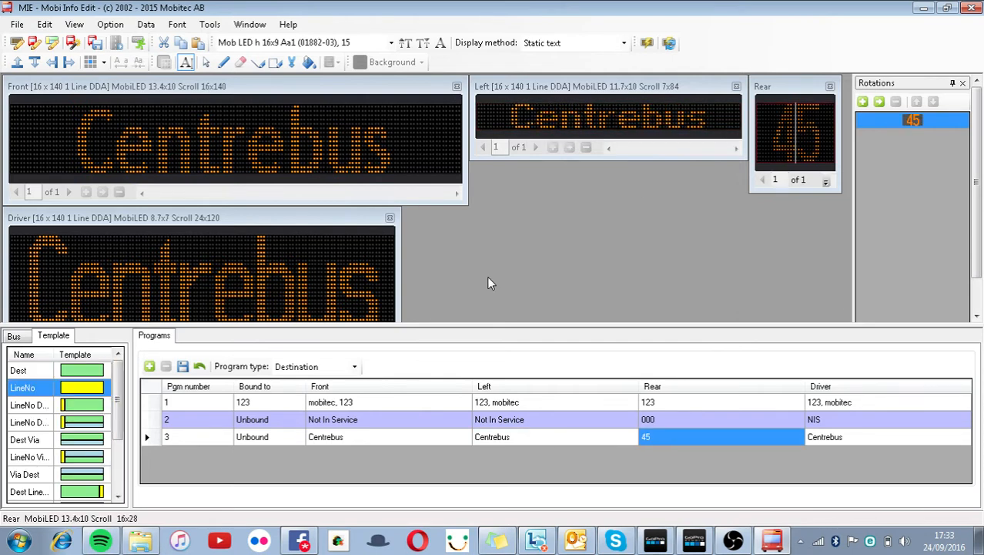
click(47, 372)
click(418, 322)
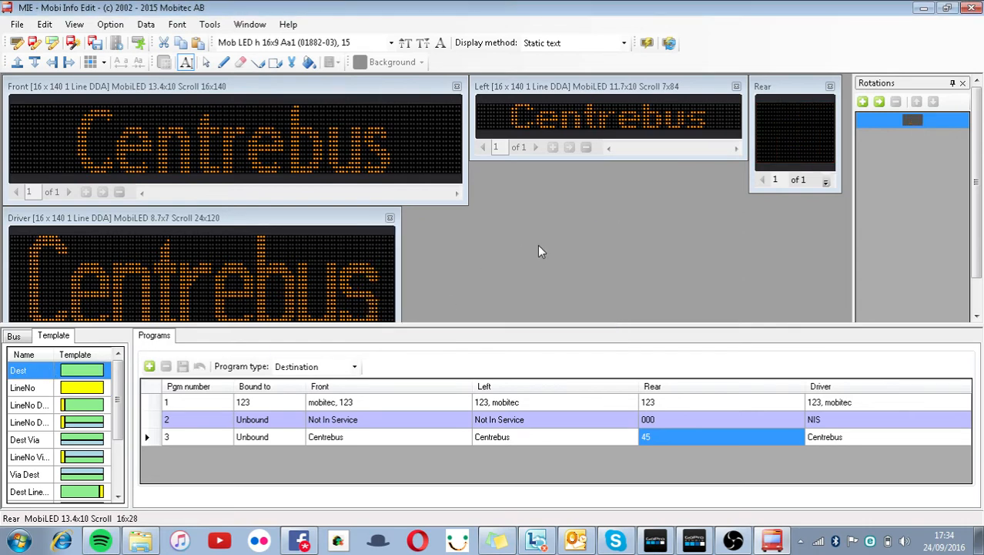
click(774, 160)
text(Centrebus)
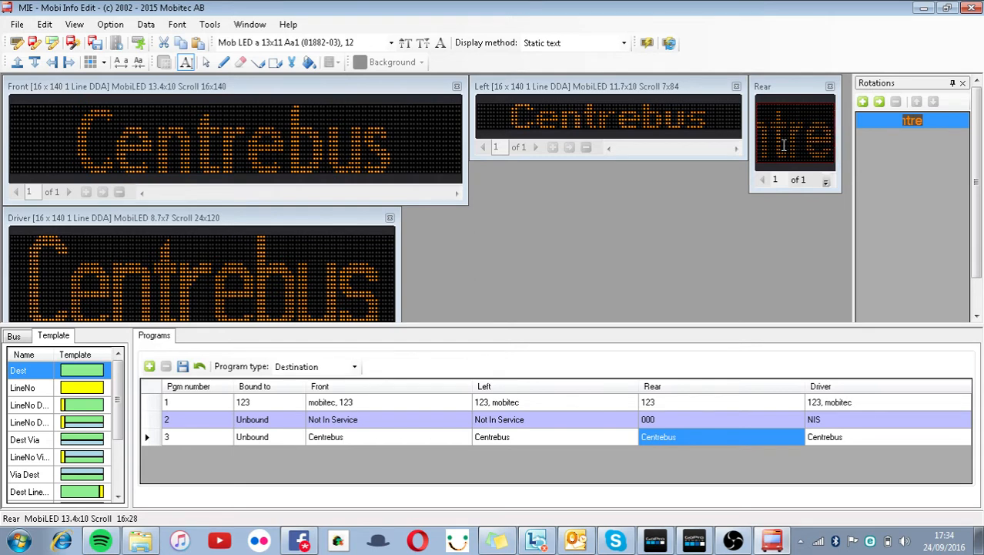
- Select the Rear sign's "Centrebus" text and apply the Trebuchet MS font at size 20 in bold
double_click(784, 144)
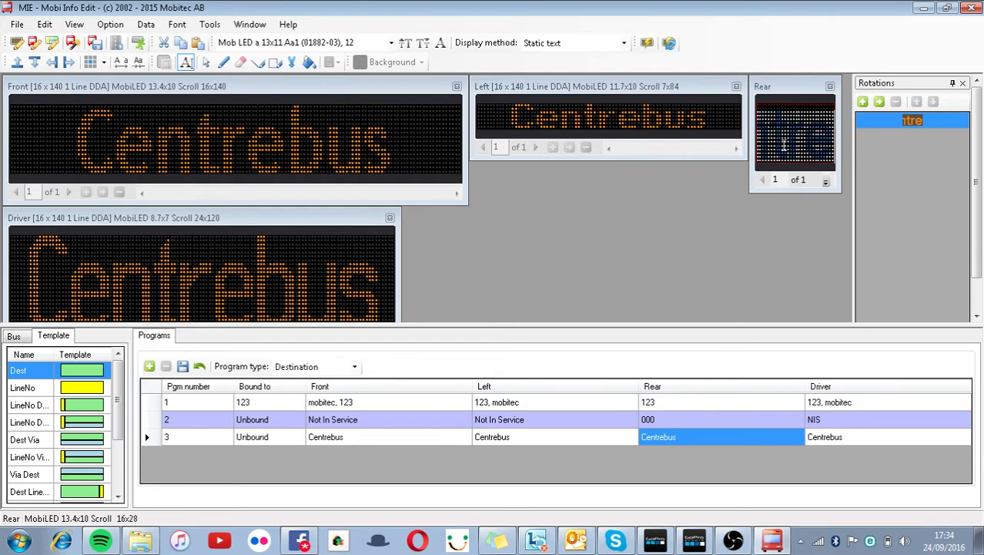
click(440, 43)
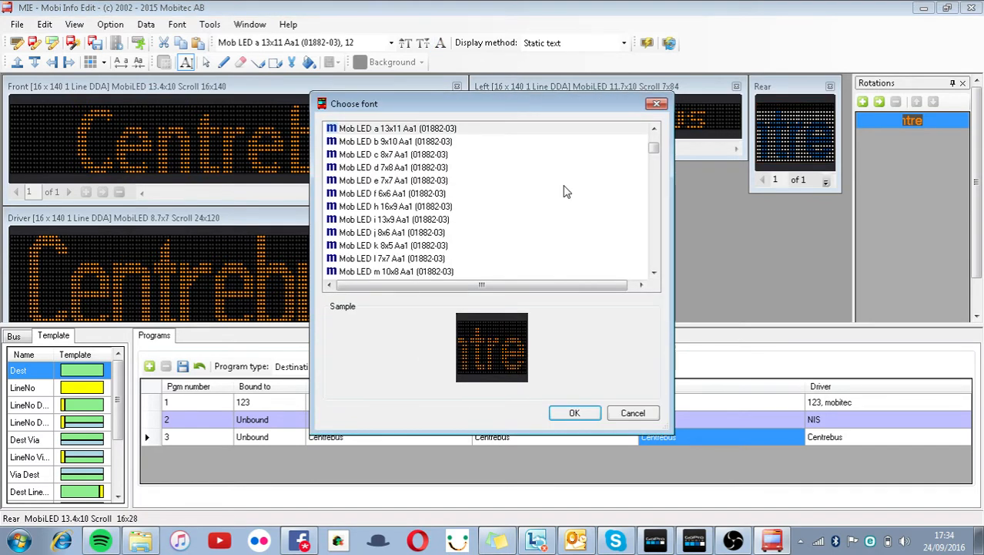
scroll(657, 202, down, 7)
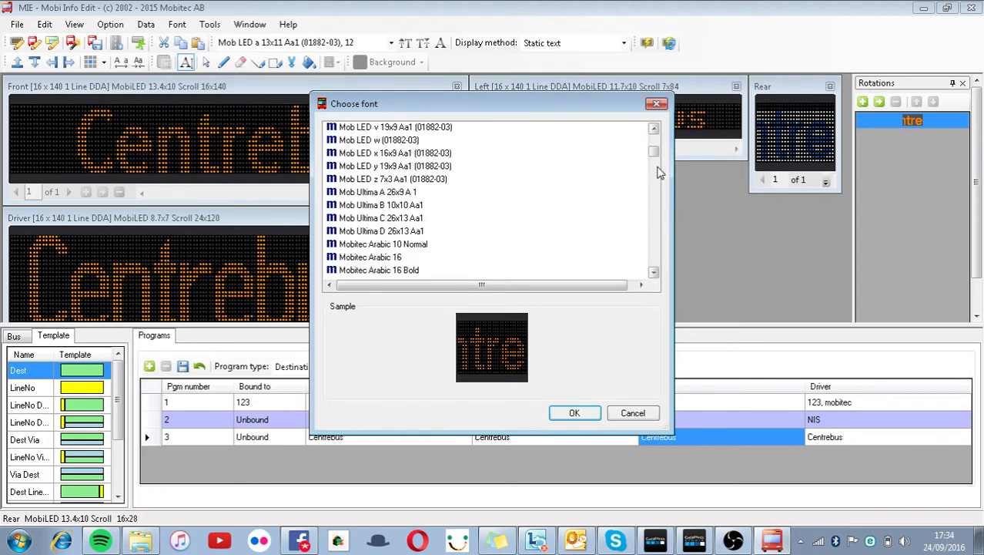
drag(655, 150, 653, 255)
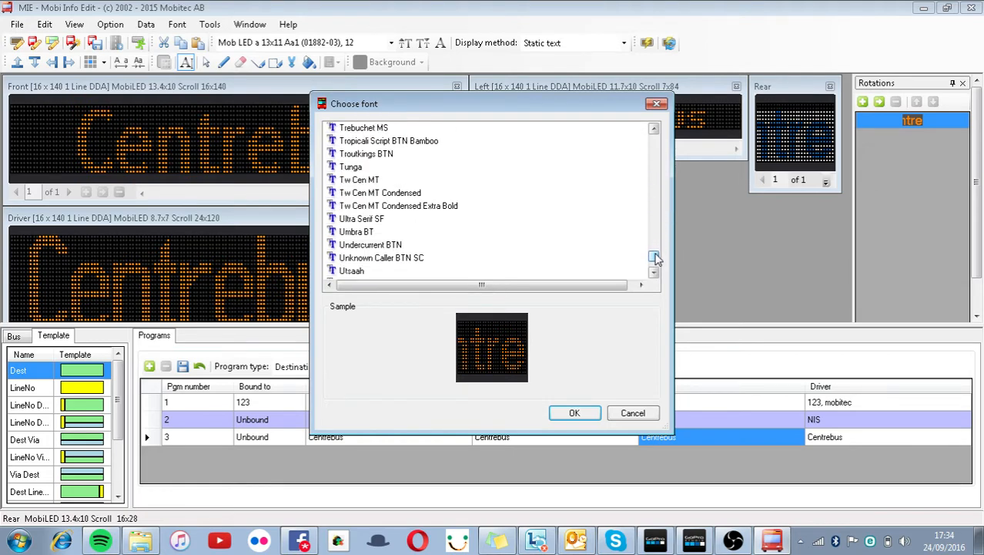
click(404, 131)
click(647, 183)
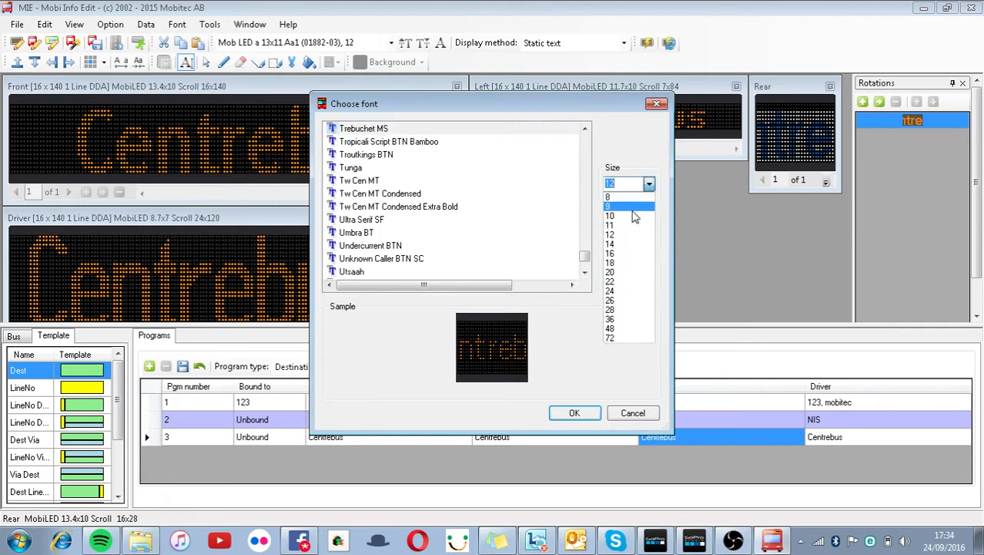
click(620, 271)
click(612, 236)
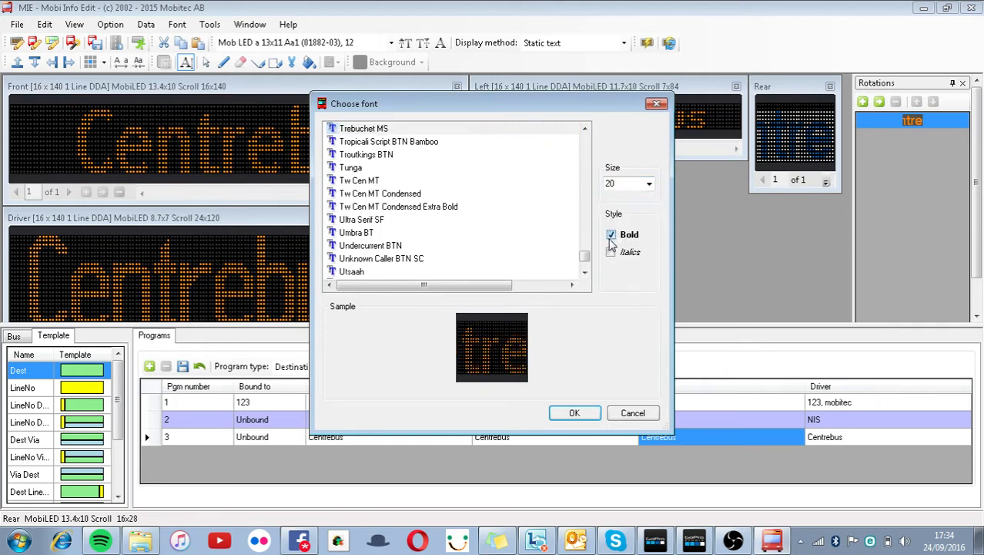
click(593, 416)
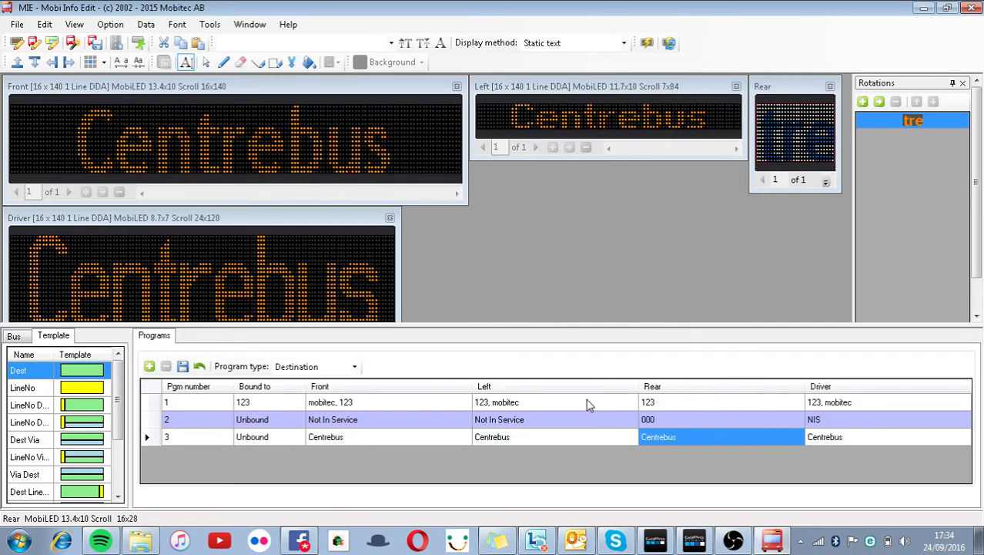
- Change the display method of the Rear sign's text to Scrolling text
click(801, 120)
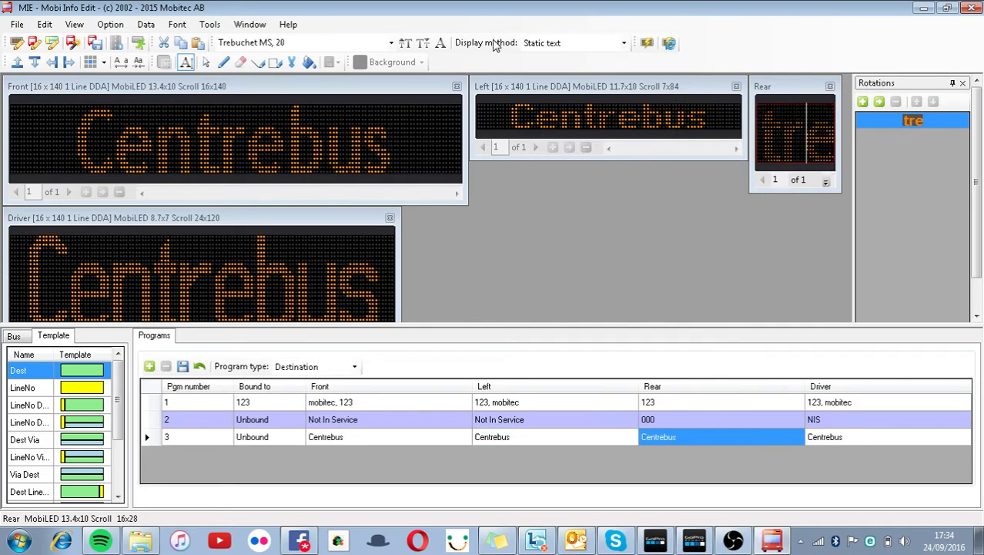
click(557, 44)
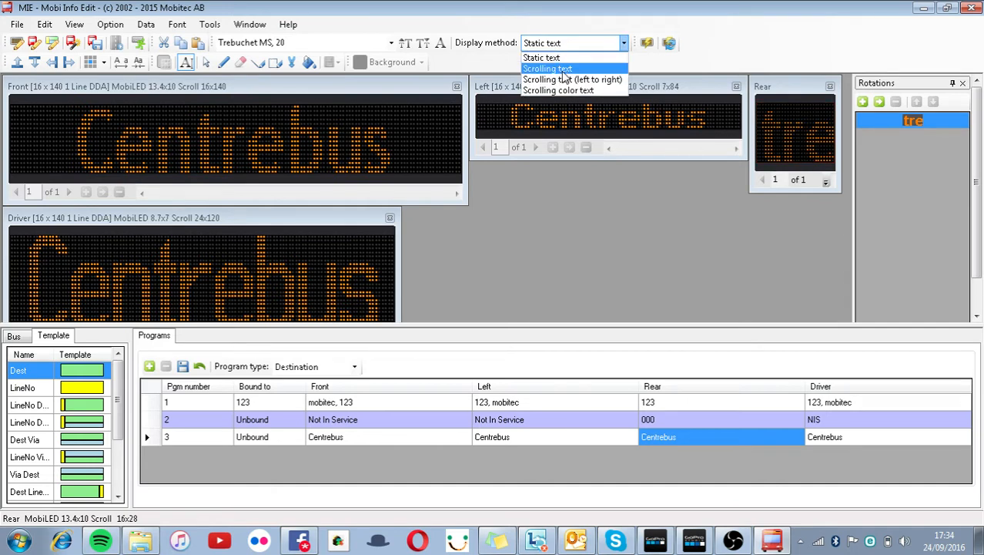
click(556, 69)
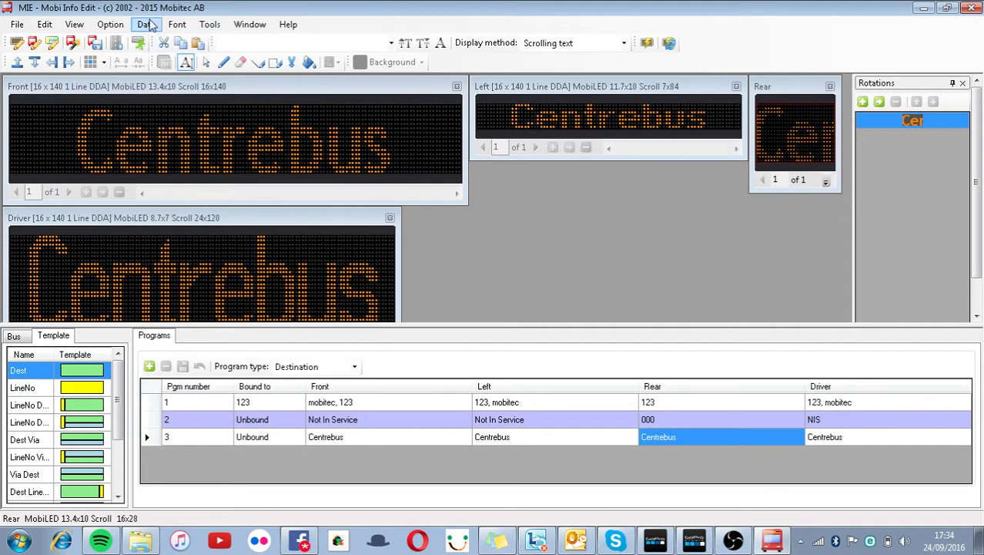
click(720, 539)
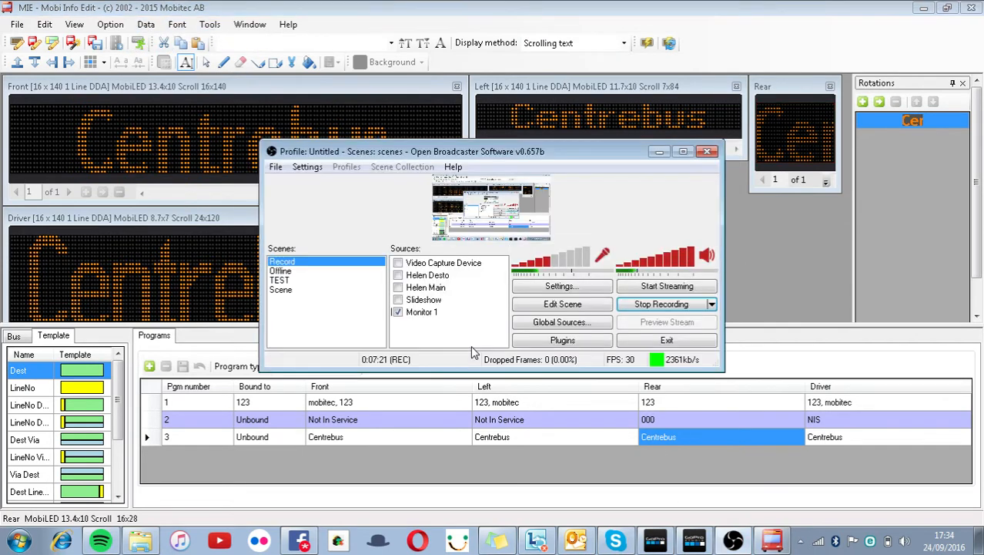
click(398, 312)
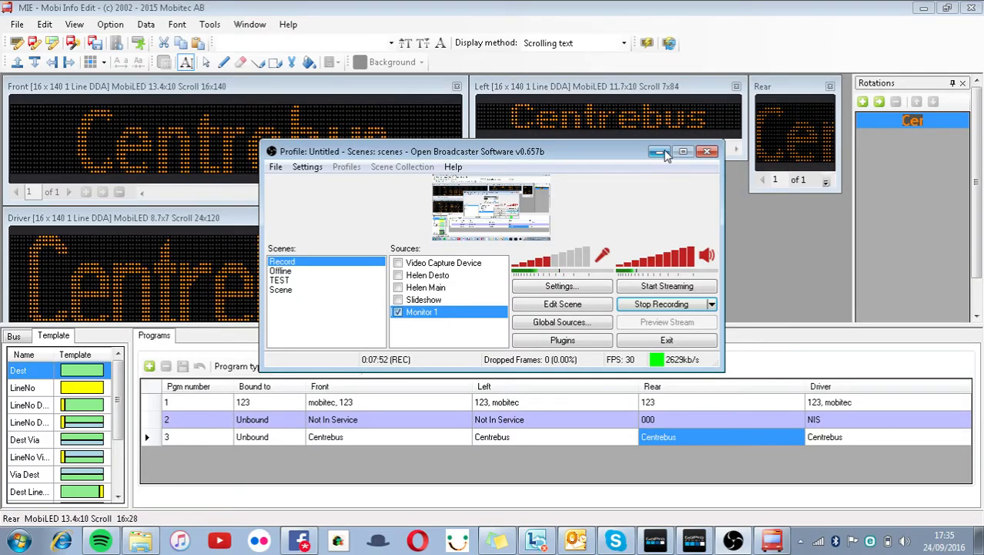
key(alt+Tab)
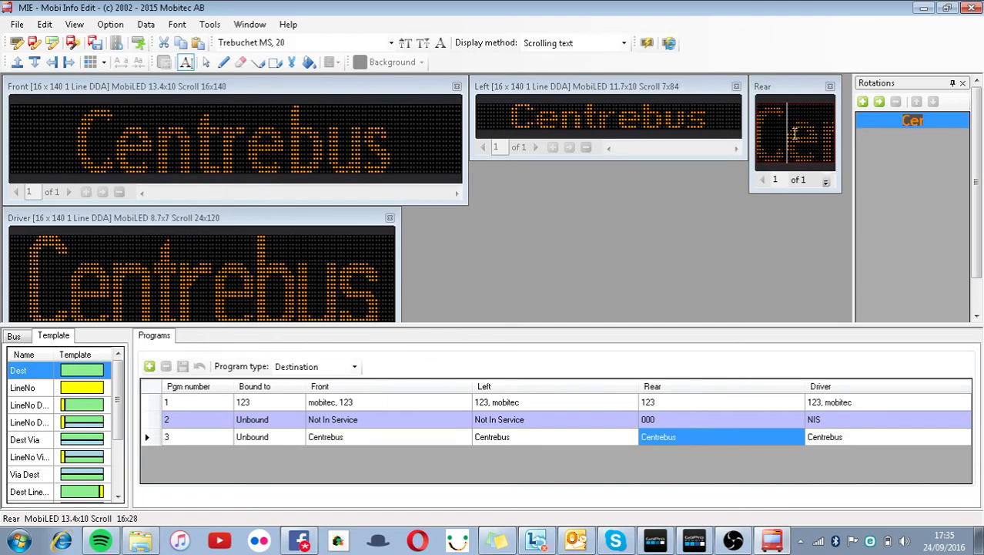
- Run the bus simulation for program 3 to check its signs, stop it and close the simulation
click(117, 44)
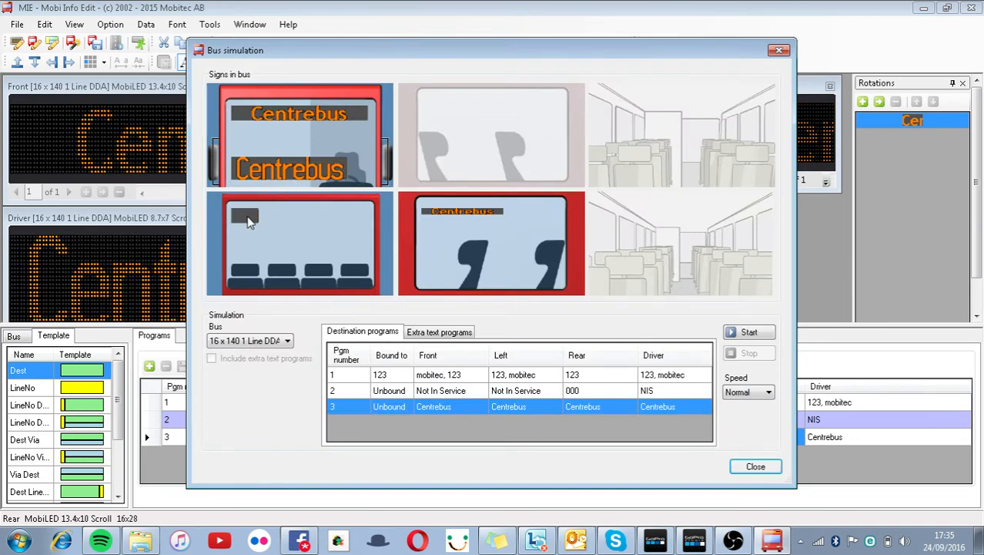
click(740, 333)
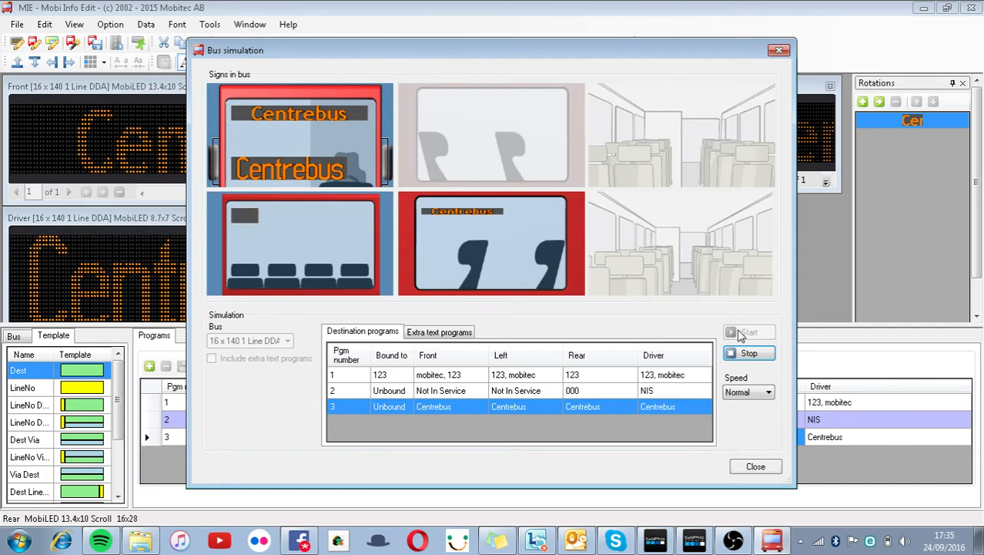
click(745, 353)
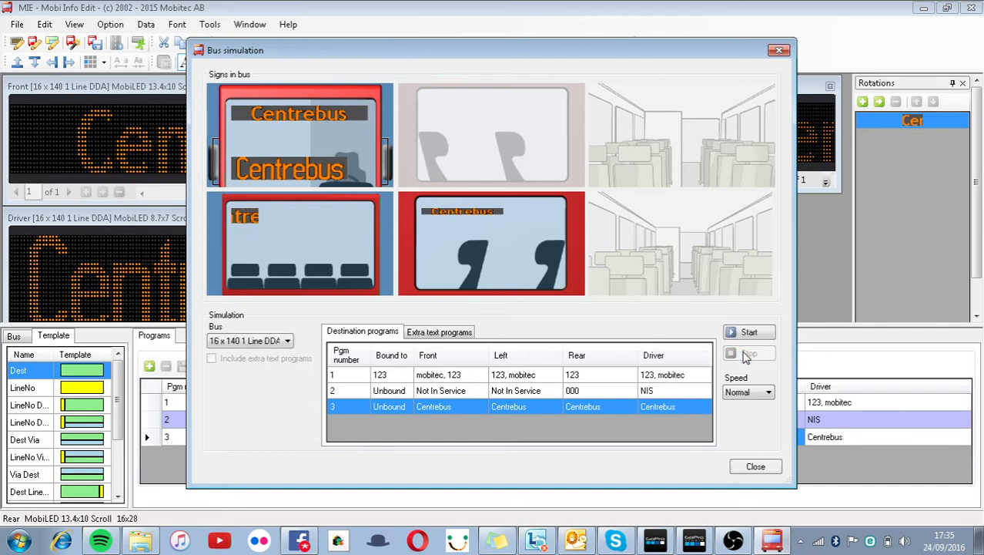
click(755, 467)
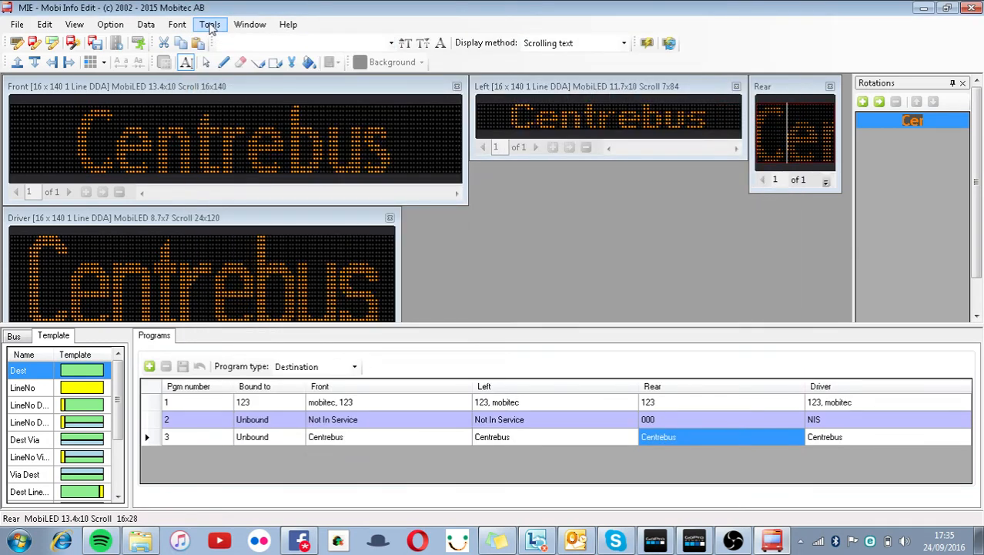
- Set the scroll speed of the Scrolling text display method to 27 and save the display method configuration
click(184, 26)
mouse_move(158, 26)
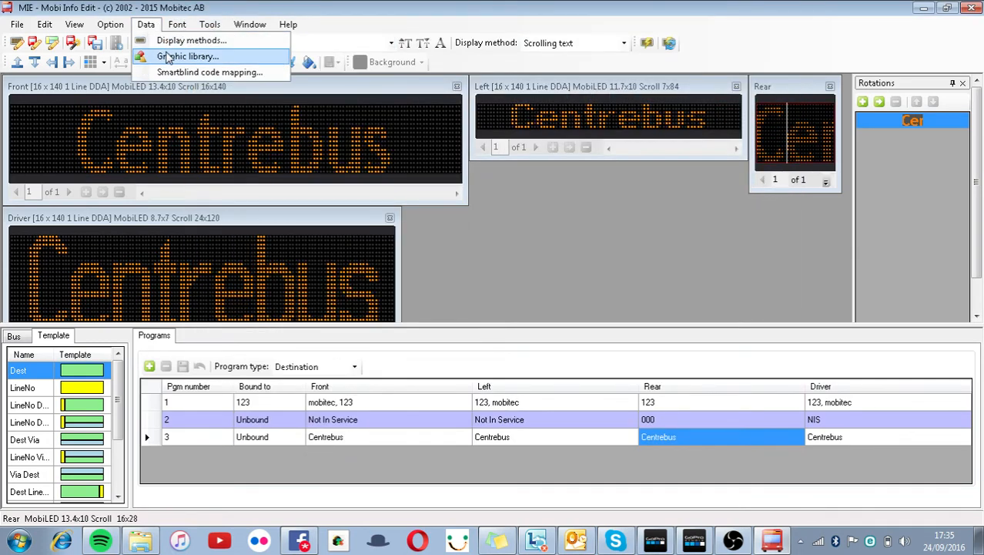
click(165, 41)
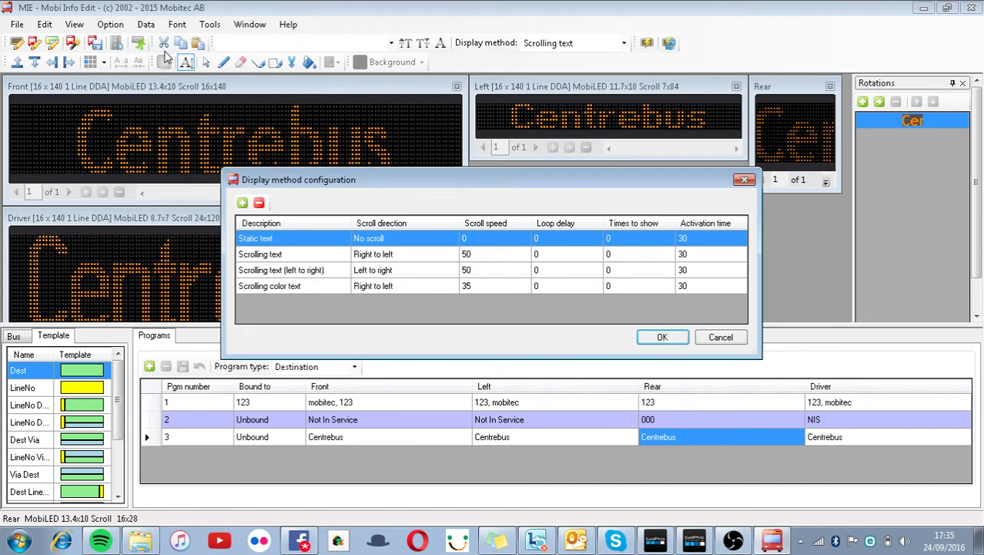
double_click(497, 259)
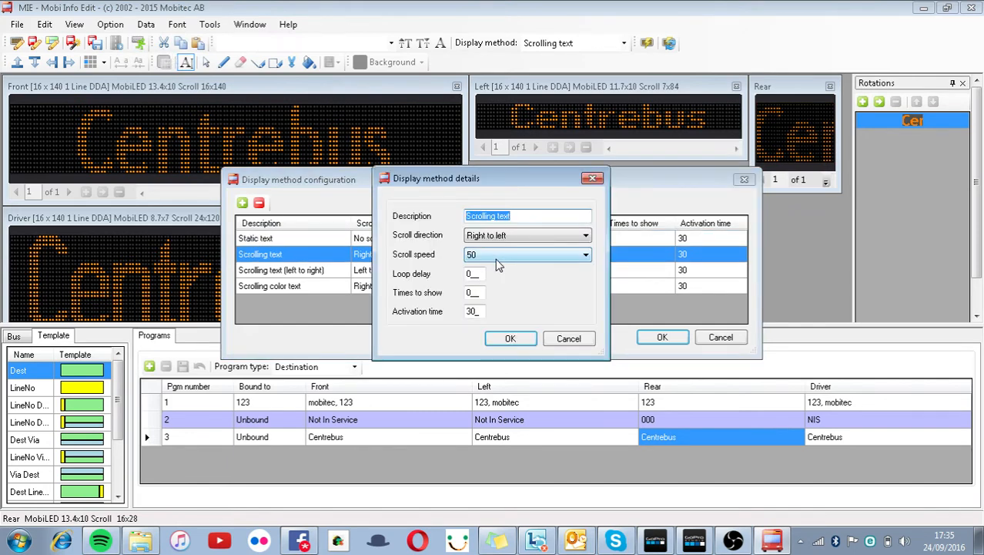
click(496, 257)
click(501, 273)
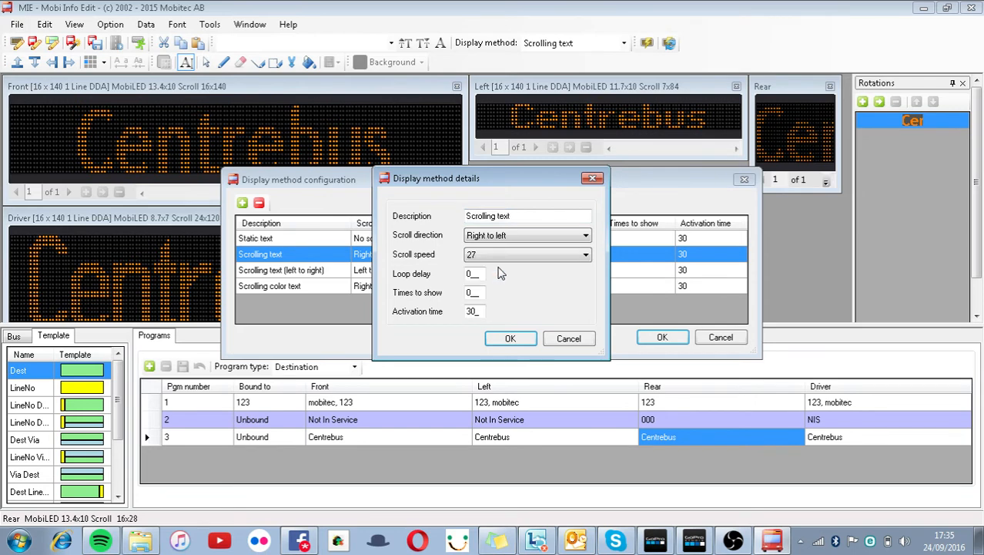
click(510, 336)
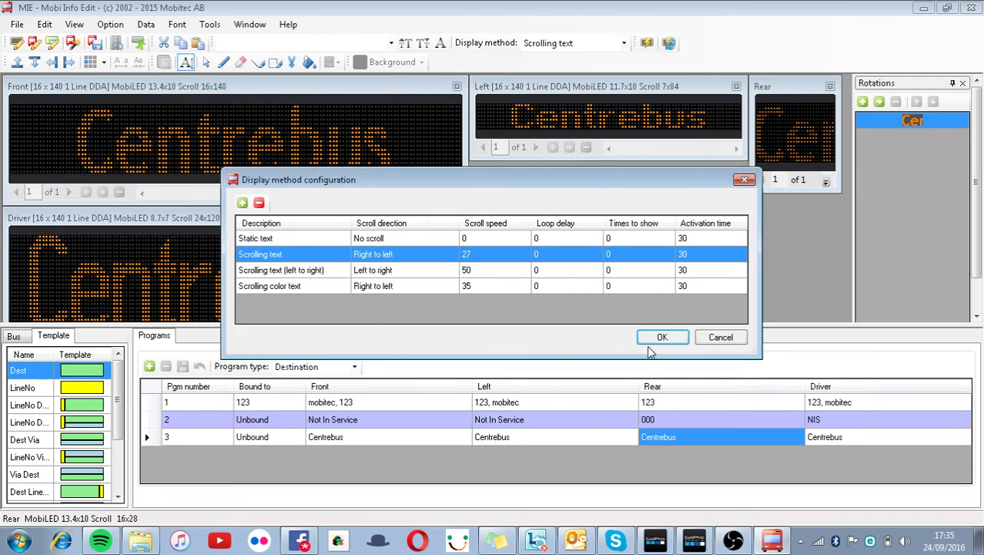
click(659, 337)
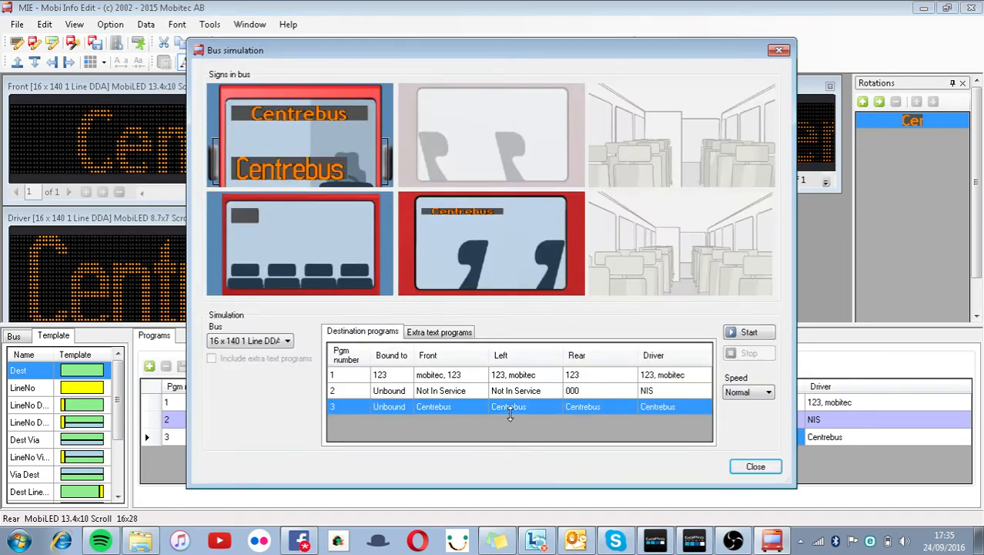
- Run the bus simulation for program 3 again to check the Rear sign's new scroll speed, and close it
click(749, 332)
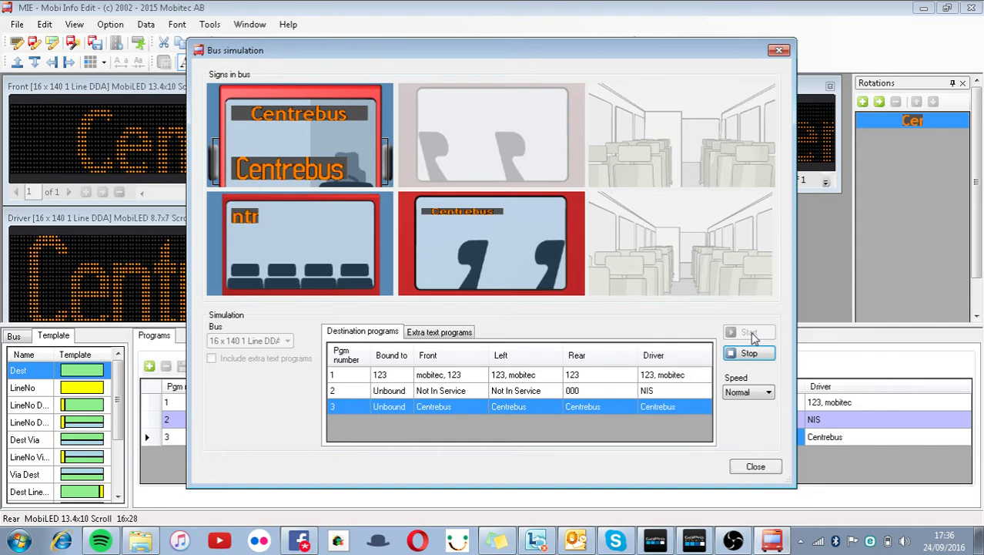
click(755, 467)
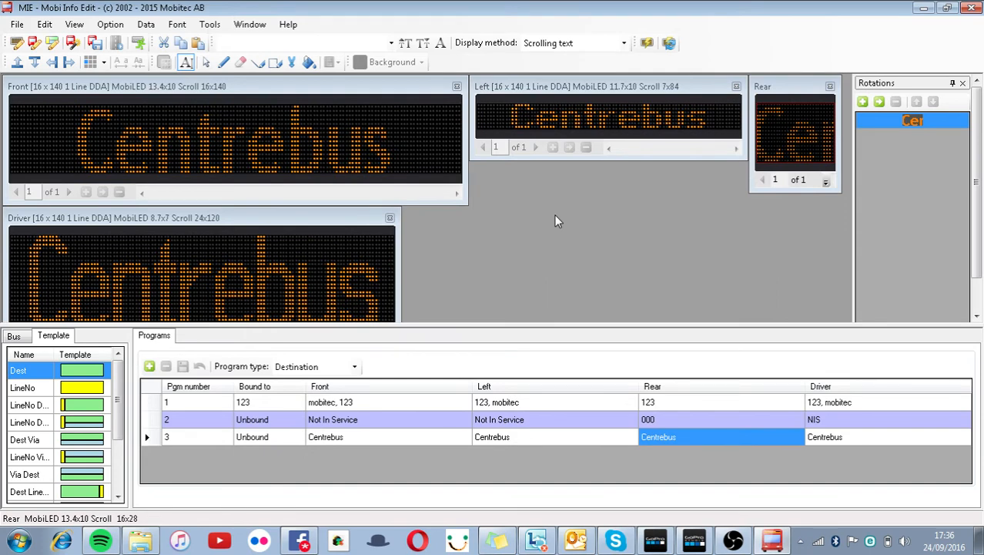
- Create destination program 4 bound to line number X31, leaving the alternative display text empty
click(328, 154)
click(149, 366)
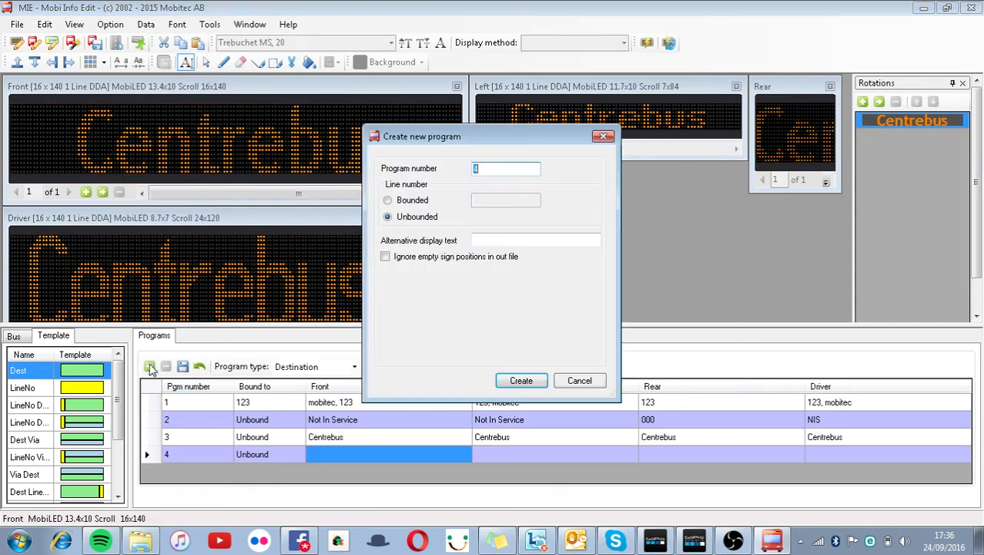
click(394, 203)
click(487, 205)
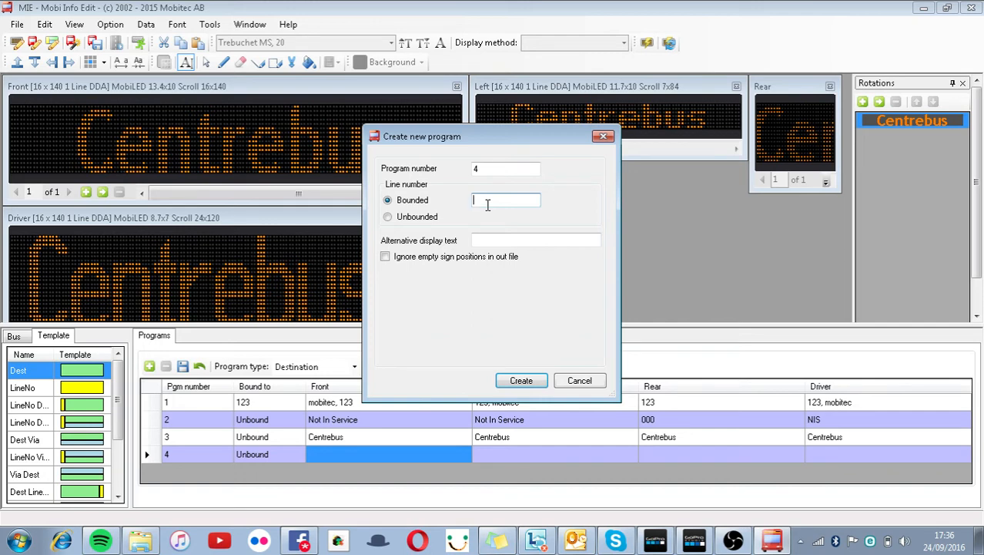
text(31)
click(509, 241)
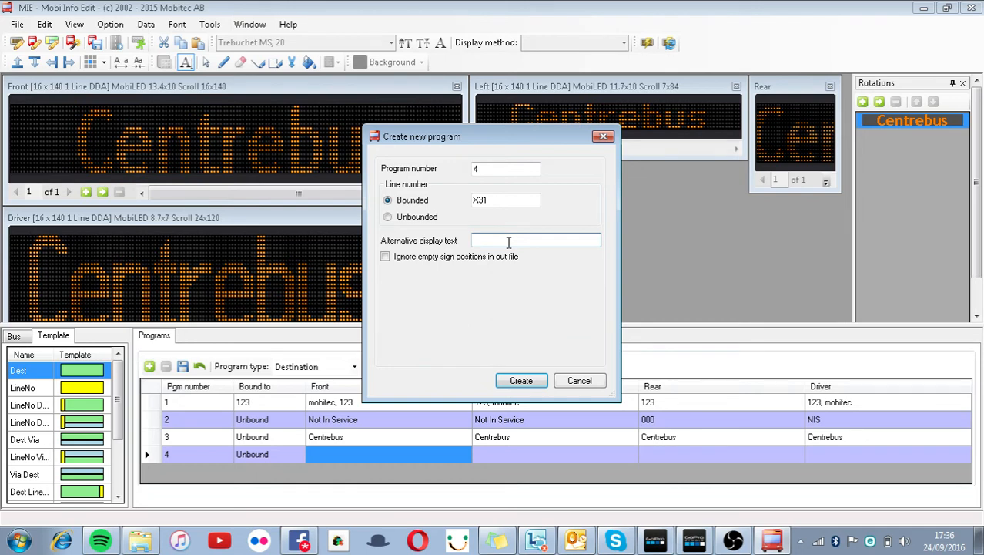
click(521, 381)
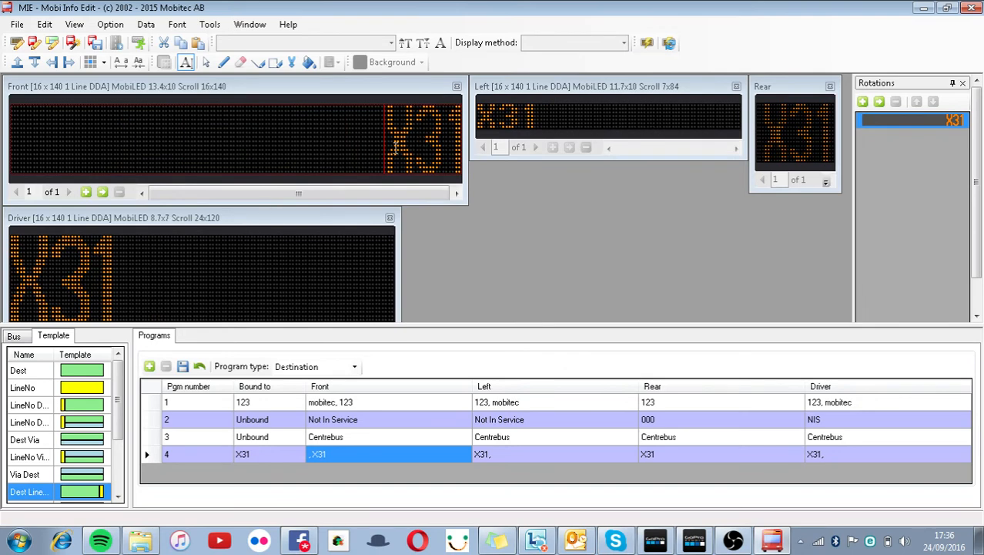
- Enter "MK" as the destination on the Driver sign of program 4
scroll(260, 259, down, 1)
click(258, 255)
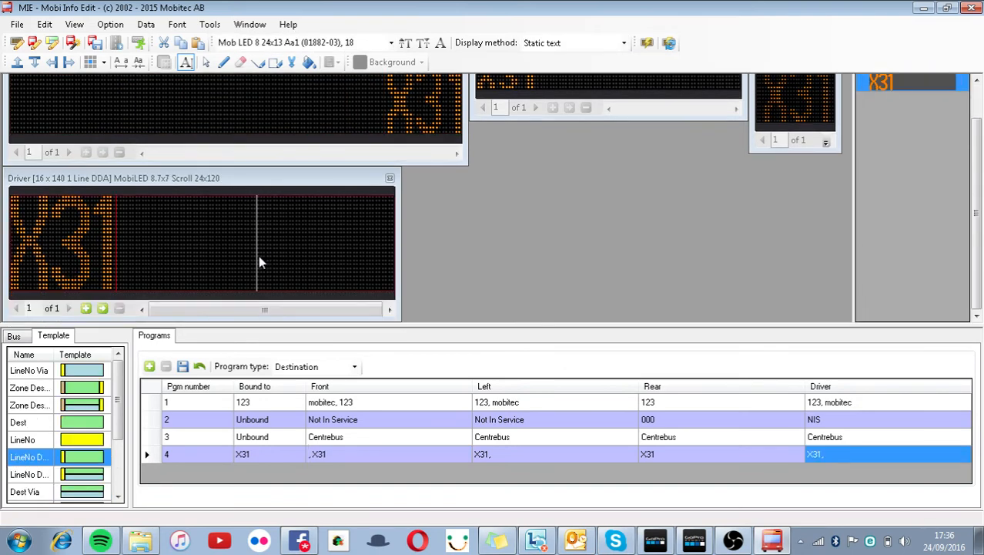
text(ML)
key(BackSpace)
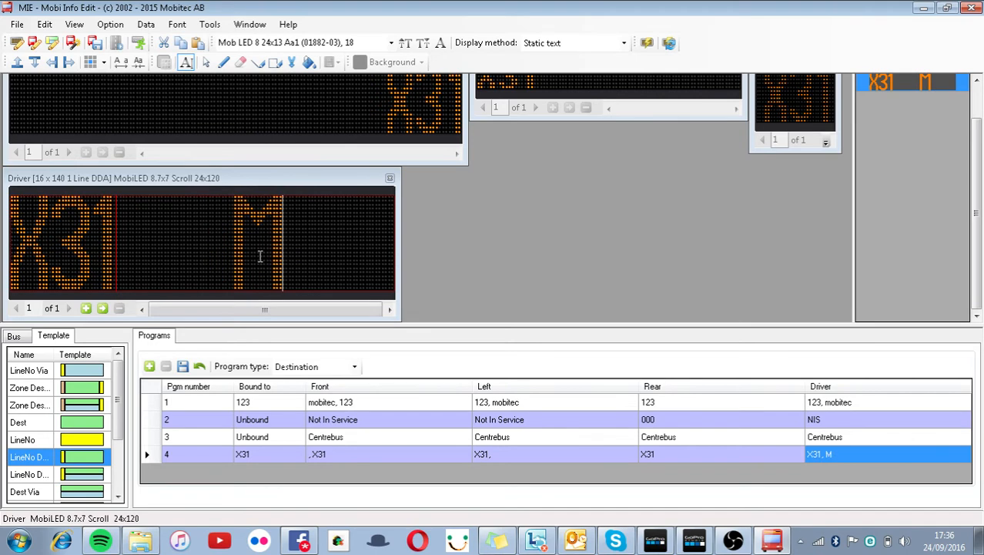
text(K)
scroll(230, 155, up, 1)
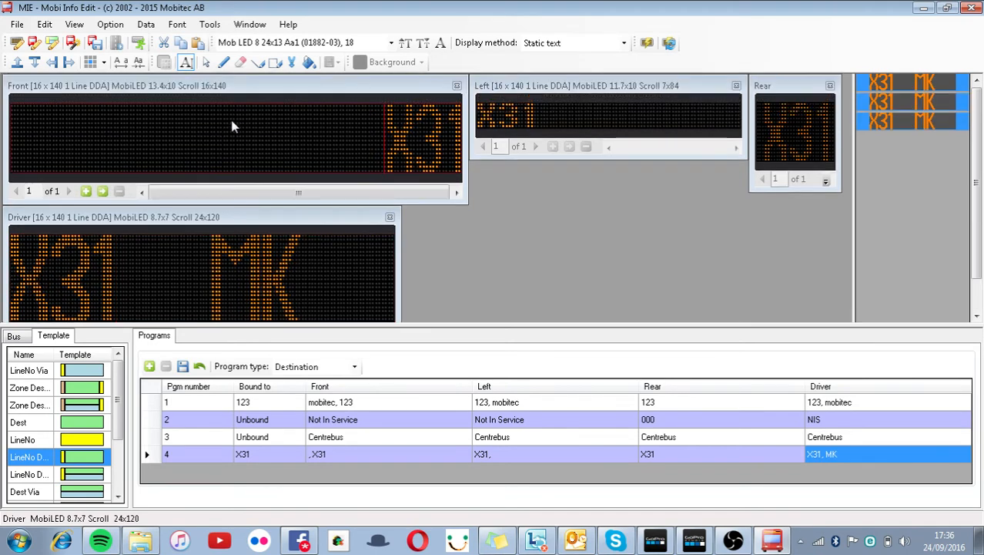
- Enter "Milton Keynes" as the destination on the Front sign of program 4
click(236, 148)
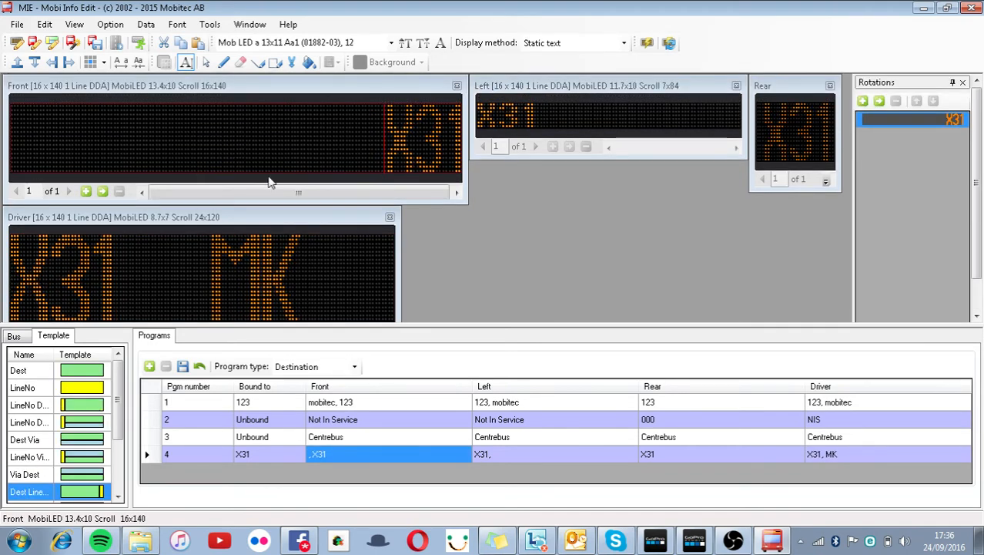
text(Mi)
text(lton K)
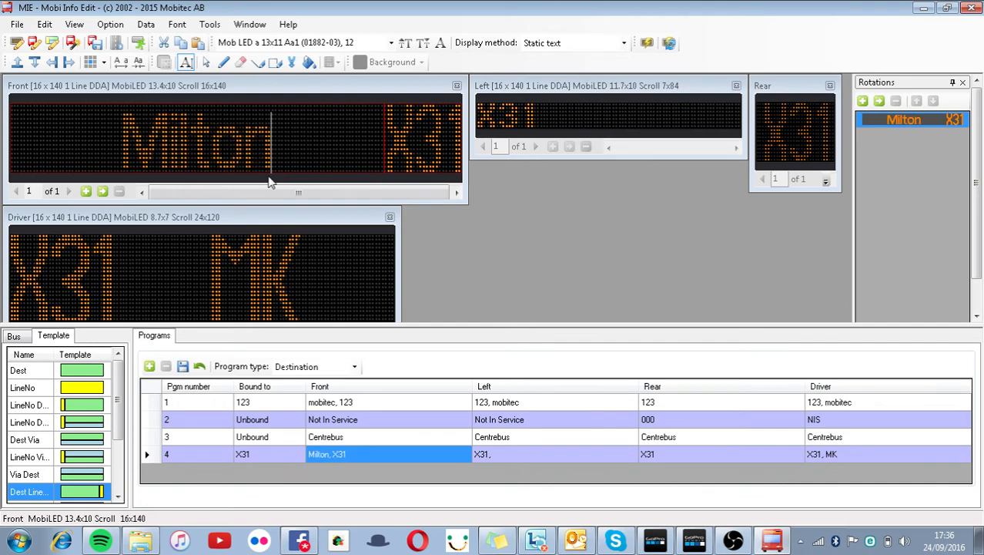
text(eynes)
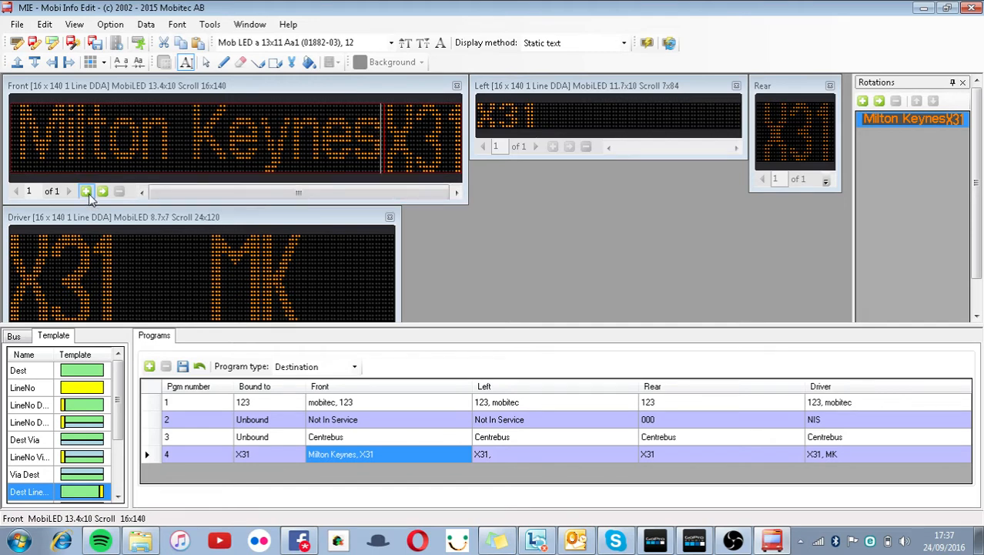
- Add a second rotation to the Front sign of program 4 and enter "via Dunstable" as its destination text
click(86, 191)
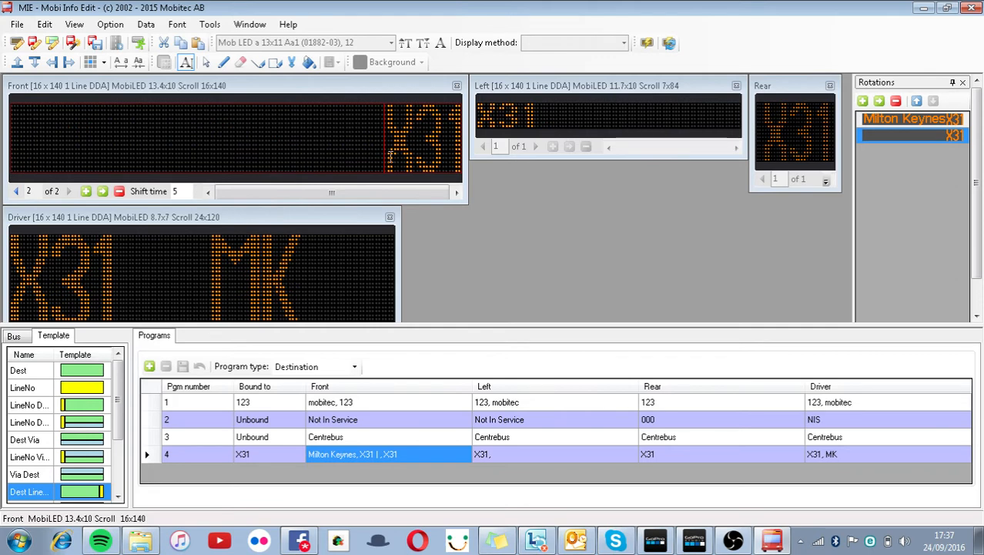
click(286, 142)
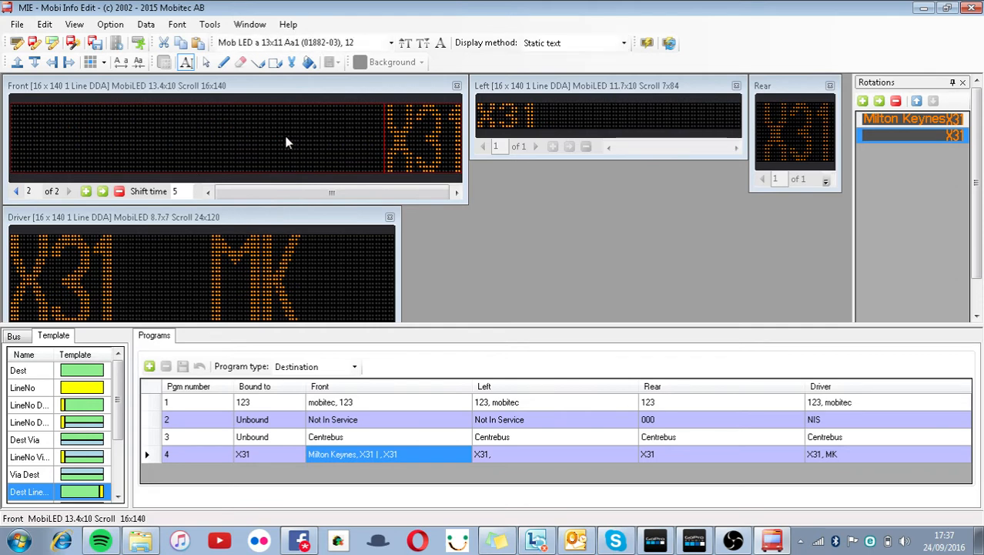
text(via Dunst)
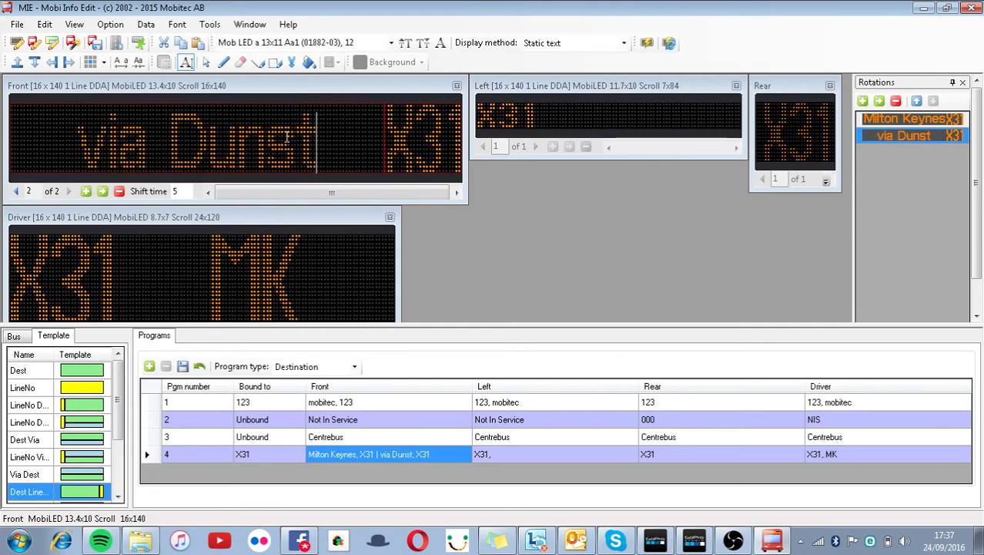
text(able)
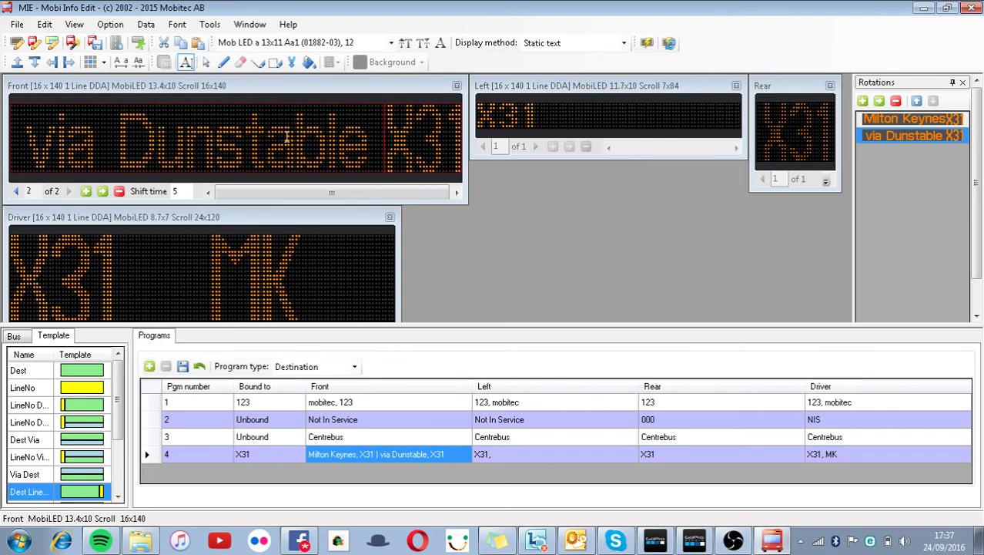
key(BackSpace)
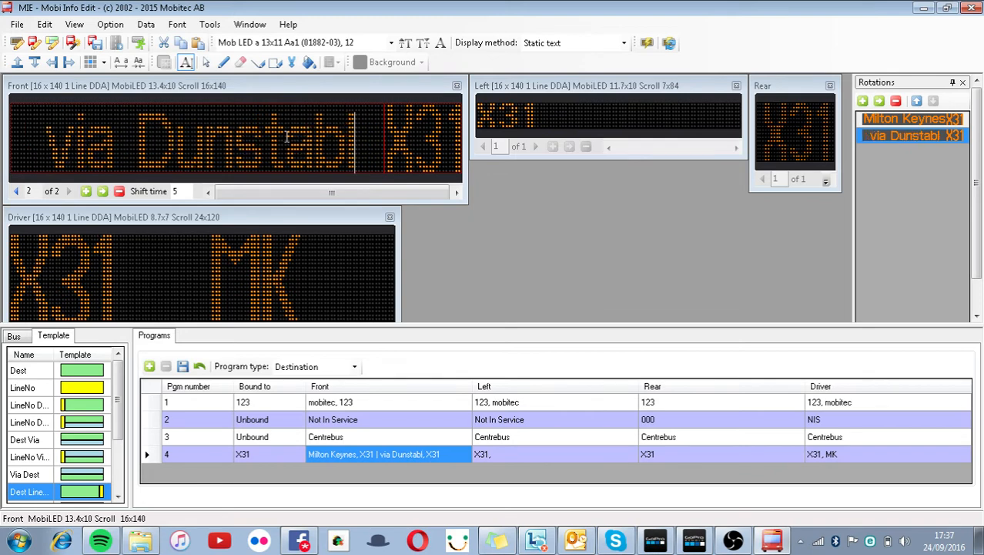
key(BackSpace)
key(BackSpace)
key(BackSpace)
key(BackSpace)
key(BackSpace)
key(BackSpace)
key(BackSpace)
key(BackSpace)
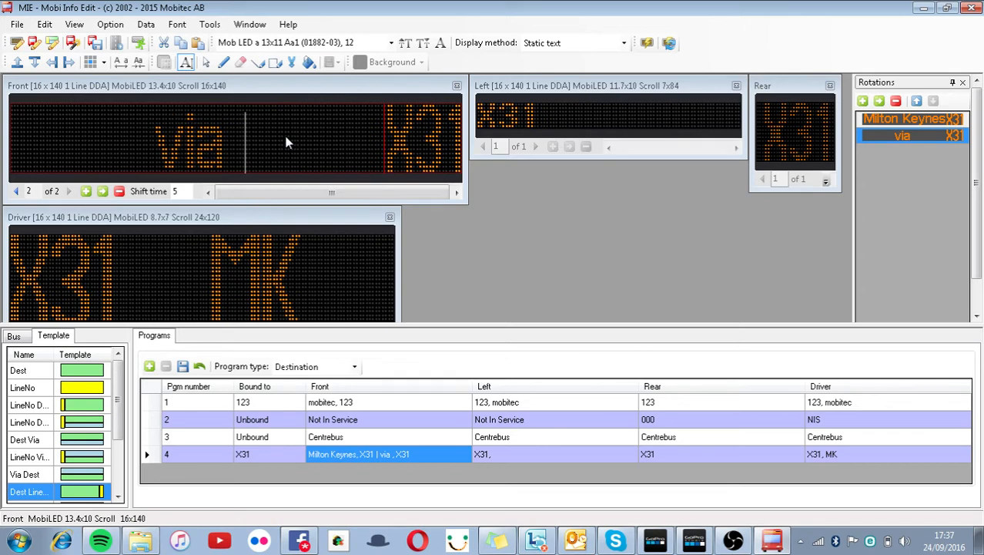
text(Dunstabk)
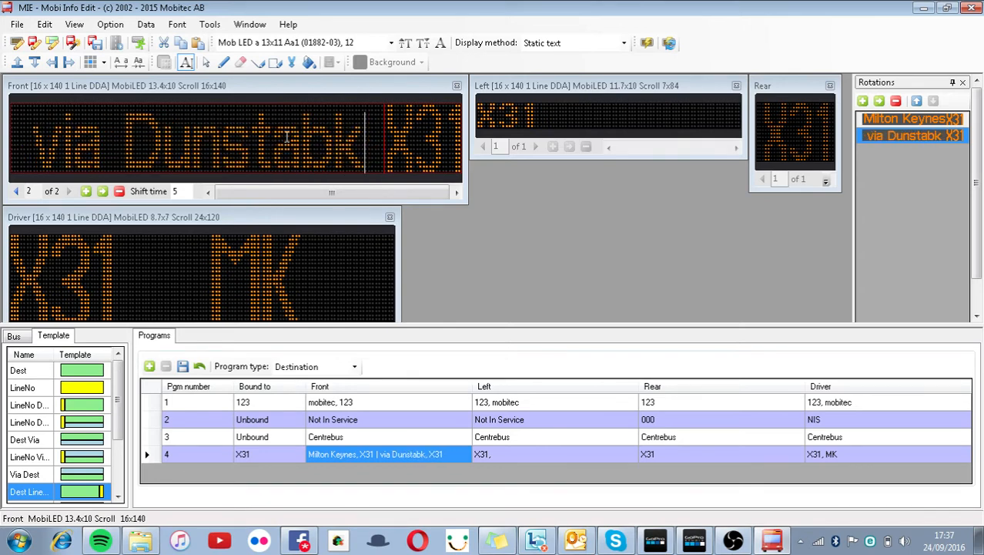
- Delete the place name after "via" in the Front sign's second rotation of program 4
key(BackSpace)
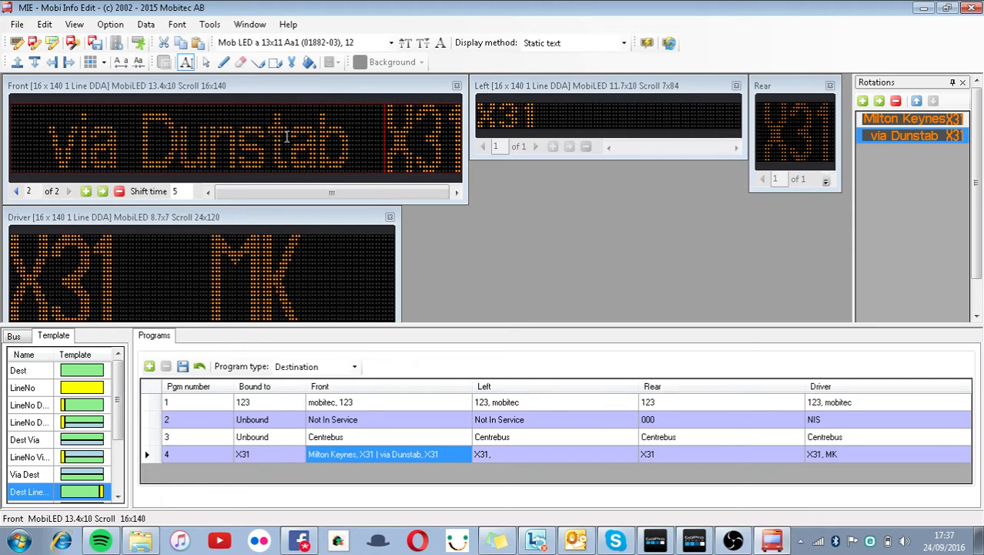
key(BackSpace)
key(BackSpace)
key(BackSpace)
key(BackSpace)
key(BackSpace)
key(BackSpace)
key(BackSpace)
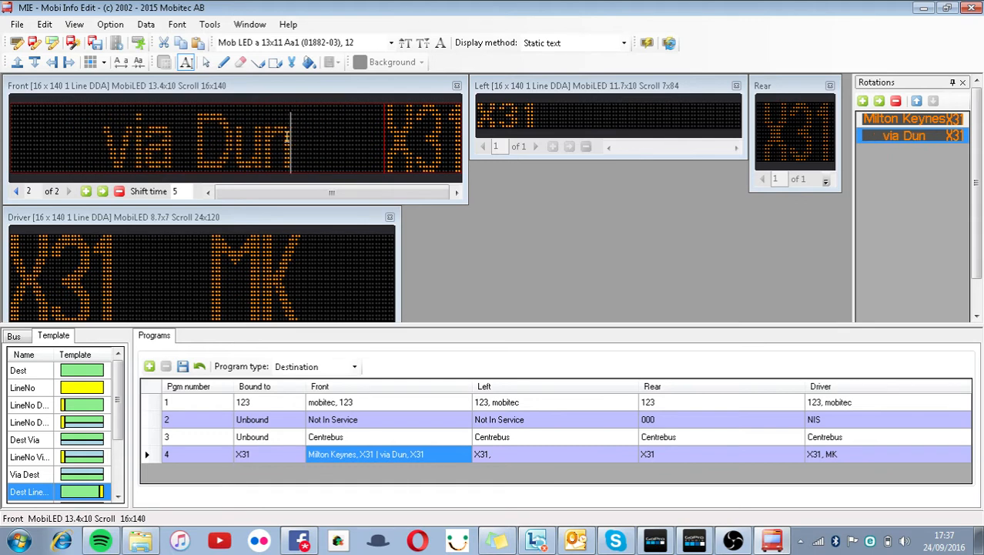
text(Houghtib)
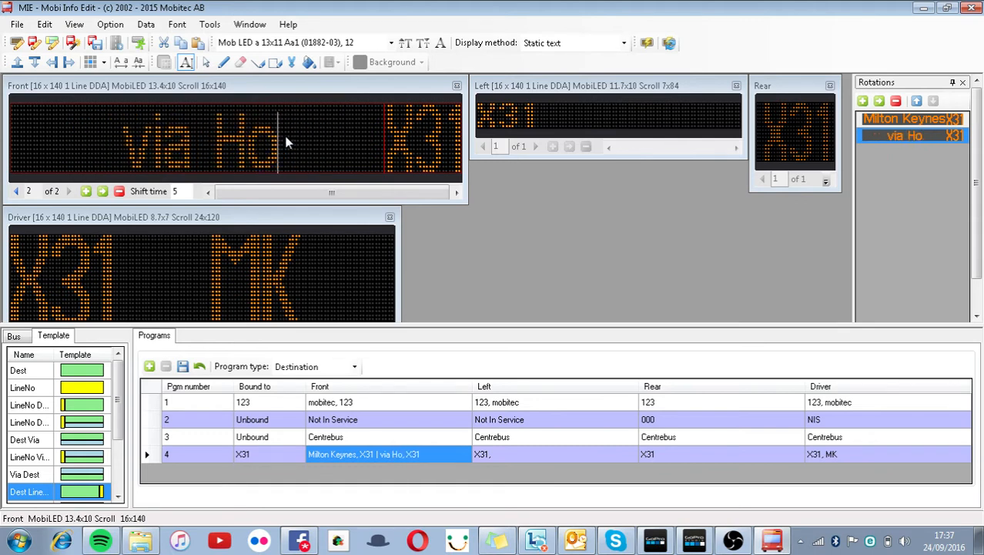
key(BackSpace)
key(BackSpace)
key(BackSpace)
key(BackSpace)
key(BackSpace)
key(BackSpace)
key(BackSpace)
key(BackSpace)
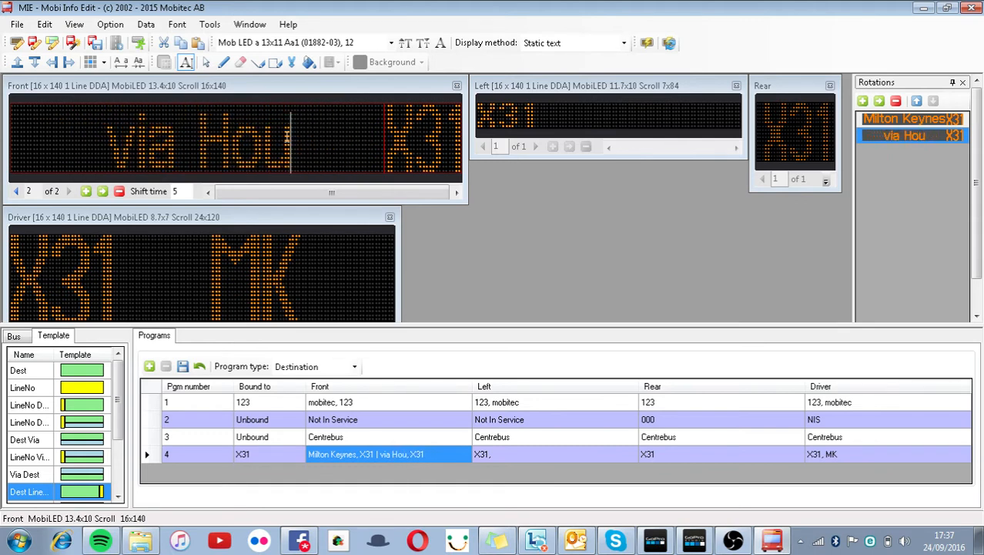
- Complete the via text in the Front sign's second rotation of program 4 as "via Poynters Rd"
text(Poynters Rd)
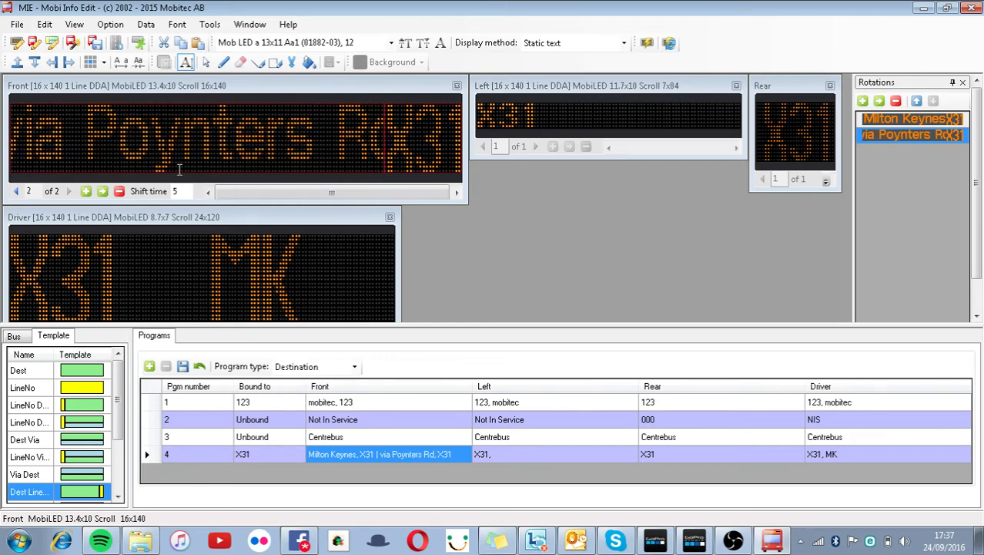
- Replace the destination in the Front sign's first rotation of program 4 with "Dunstable"
click(16, 191)
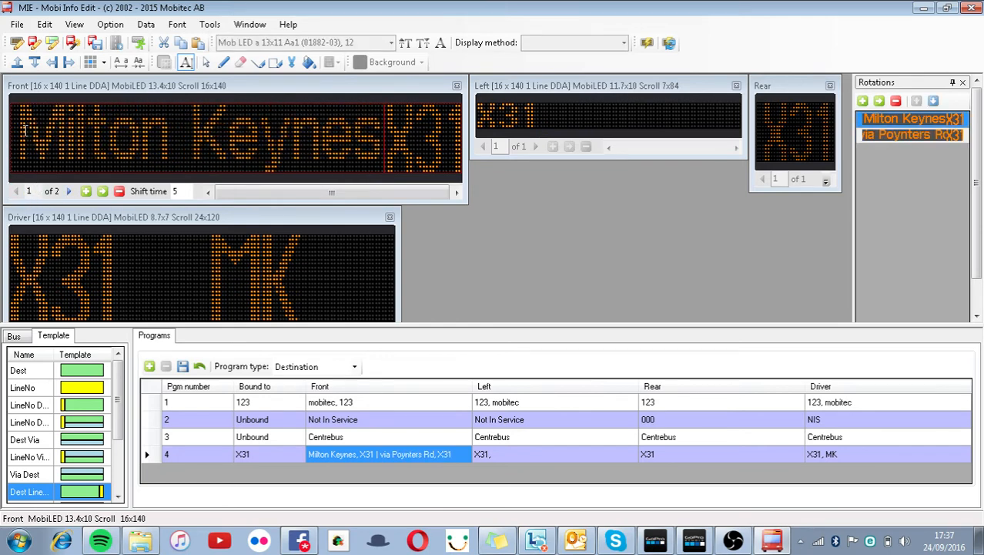
click(373, 142)
key(BackSpace)
key(BackSpace)
key(BackSpace)
key(BackSpace)
key(BackSpace)
key(BackSpace)
key(BackSpace)
key(BackSpace)
key(BackSpace)
key(BackSpace)
key(BackSpace)
key(BackSpace)
key(BackSpace)
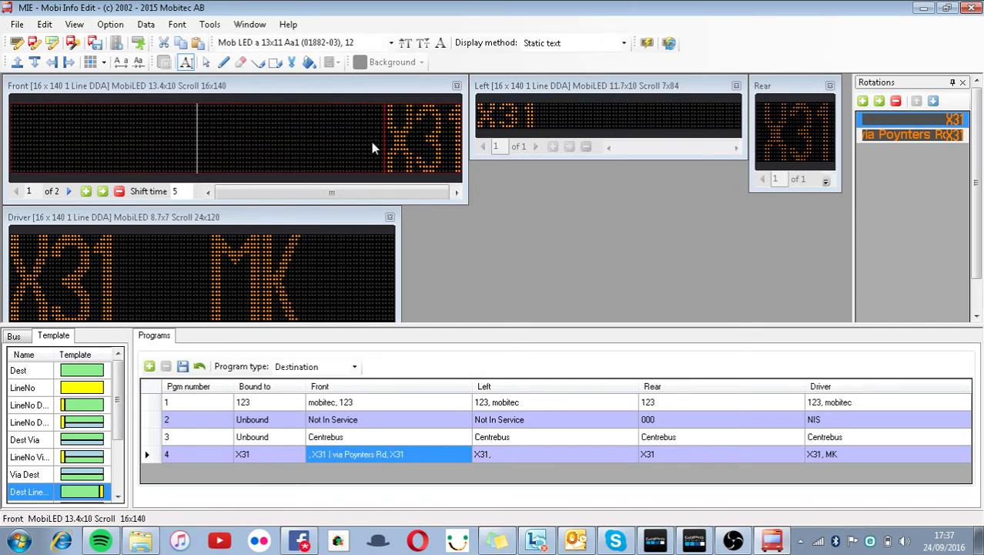
text(Dunstable)
- Replace the destination on the Driver sign of program 4 with "Dunstable"
click(268, 255)
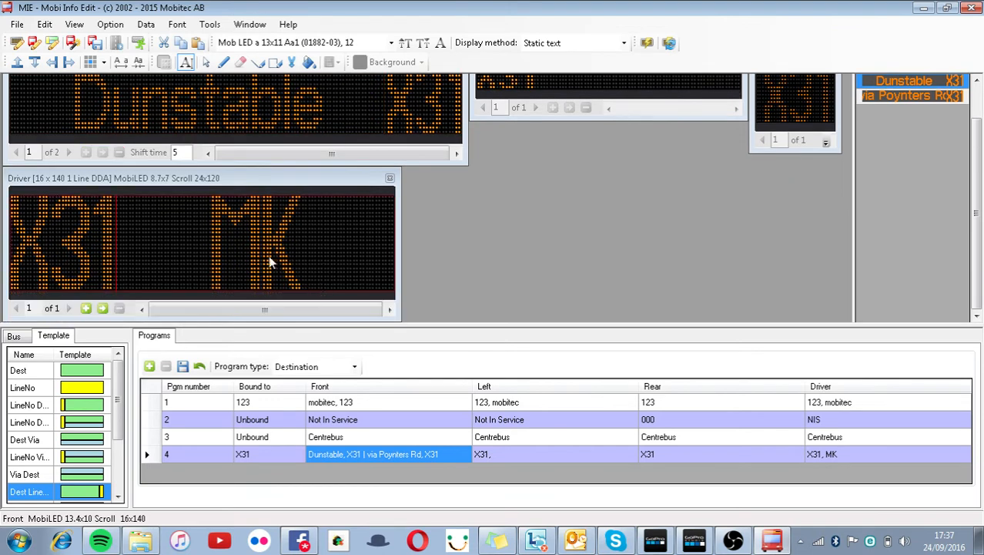
key(BackSpace)
key(BackSpace)
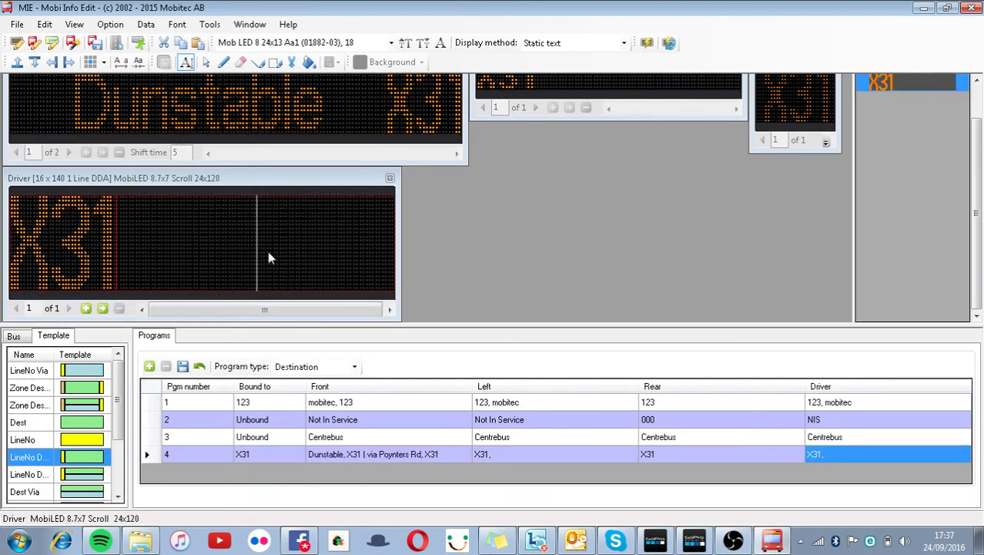
text(Dunstabel)
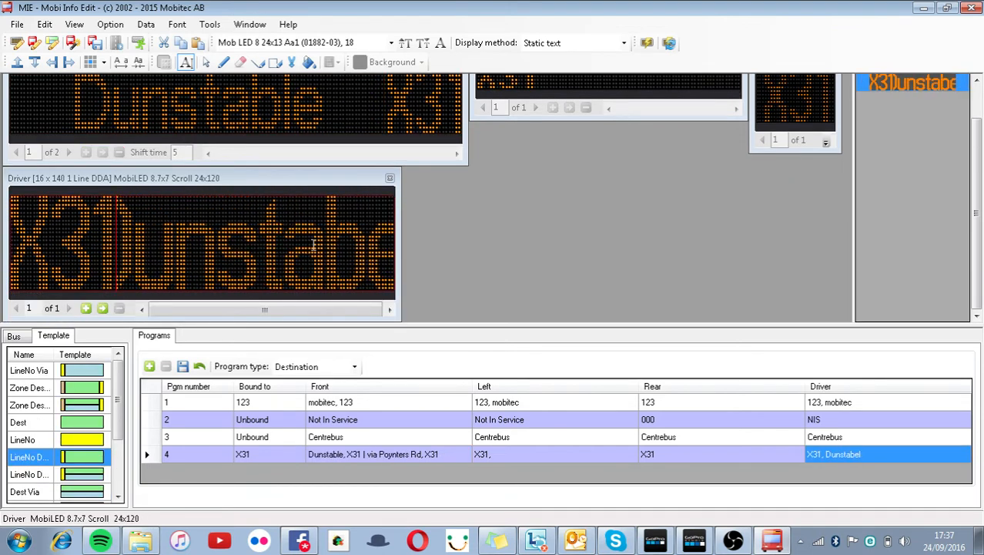
key(BackSpace)
key(BackSpace)
text(le)
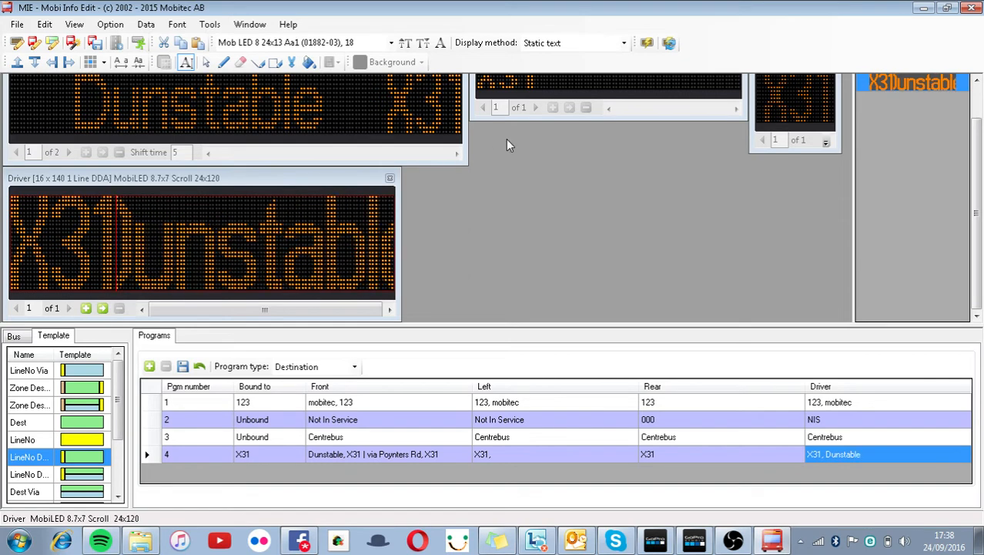
- Auto-fit the font of the whole "Dunstable" text to the space available on the Driver sign of program 4
key(shift+End)
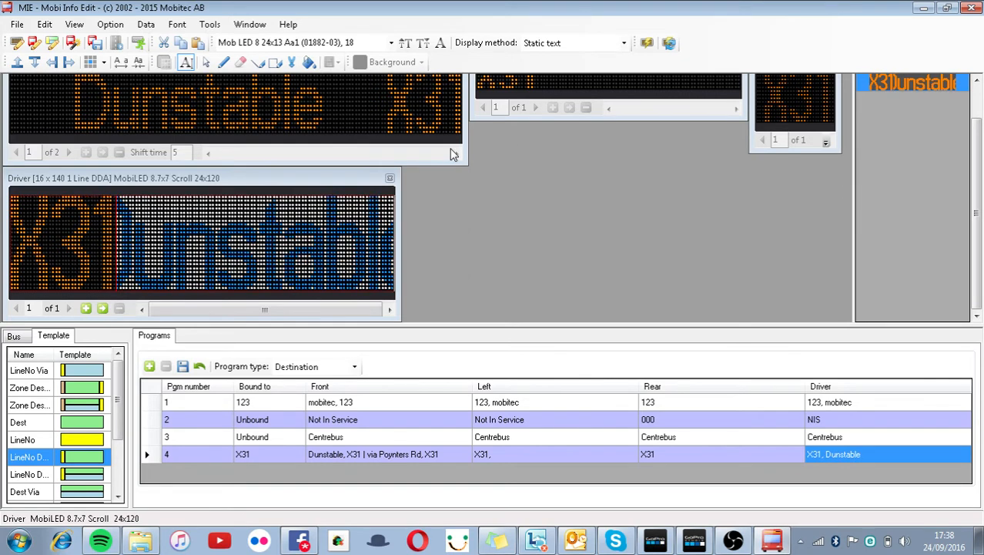
click(647, 43)
click(305, 219)
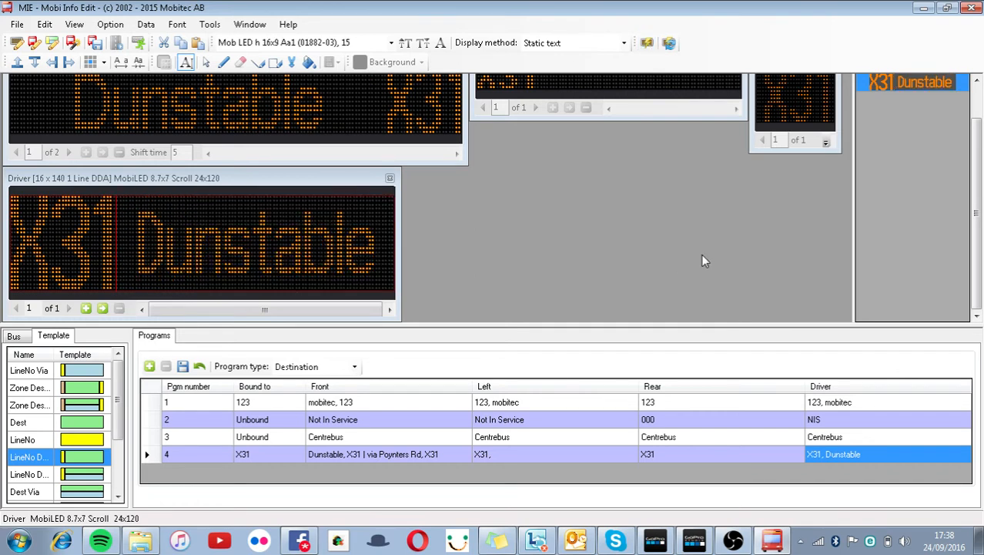
- Auto-fit the "via Poynters Rd" text to its area in the Front sign's second rotation of program 4
scroll(978, 178, up, 2)
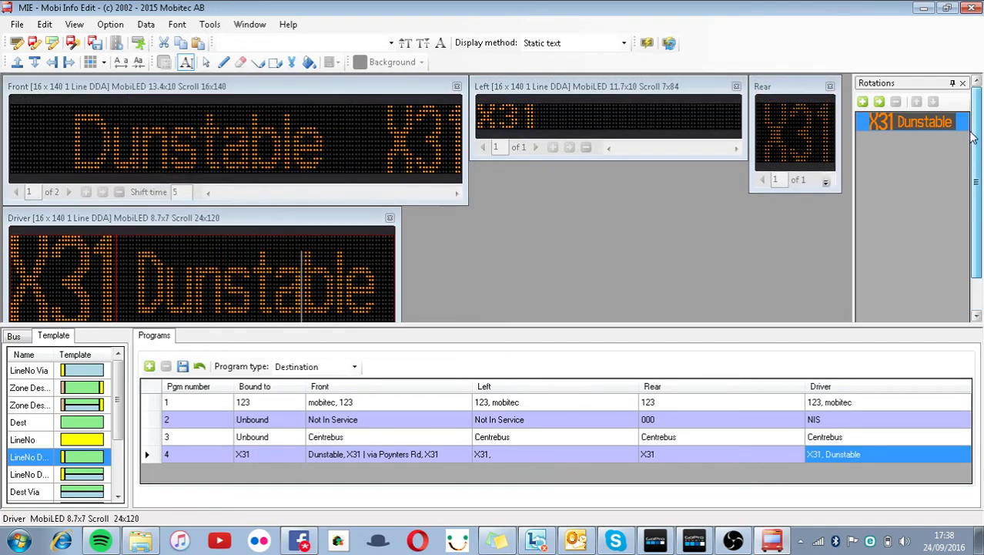
click(122, 166)
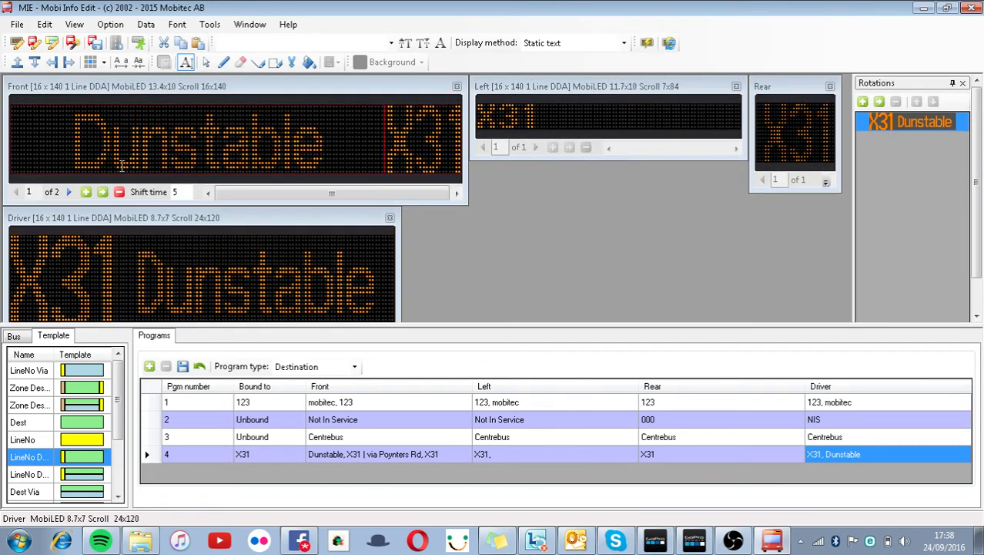
click(69, 192)
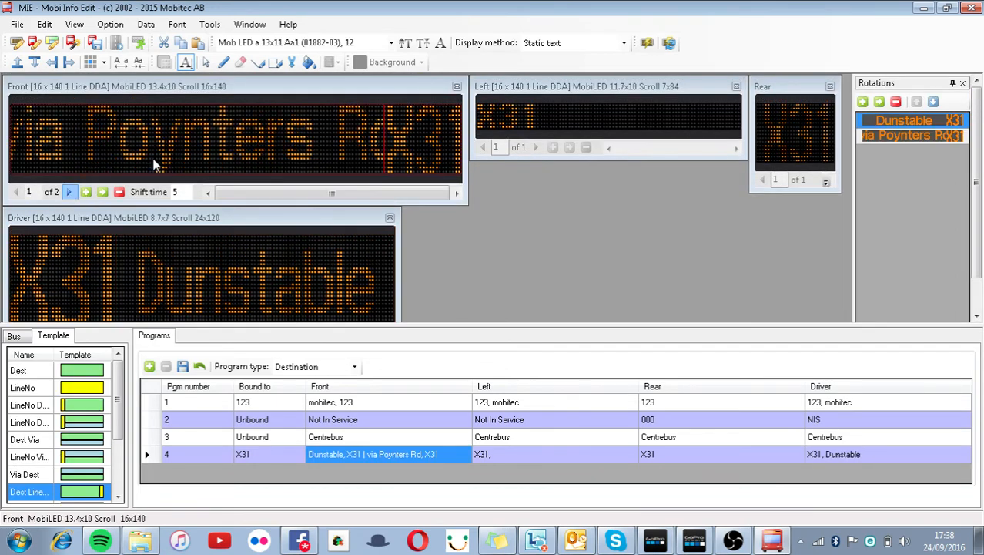
click(647, 44)
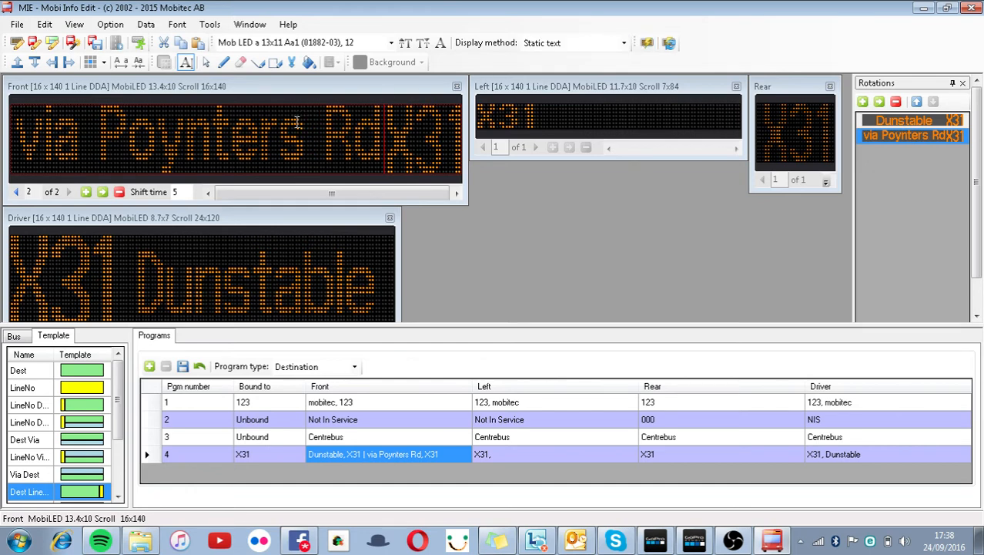
- Enter "Dunstable" as the destination on the Left sign of program 4 and add a second rotation to that sign
click(582, 114)
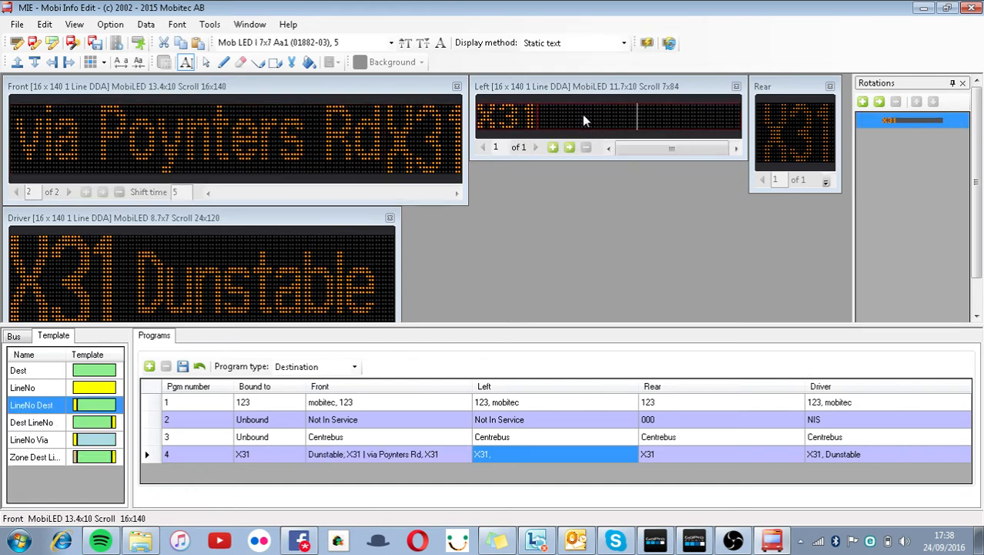
text(Dunstable)
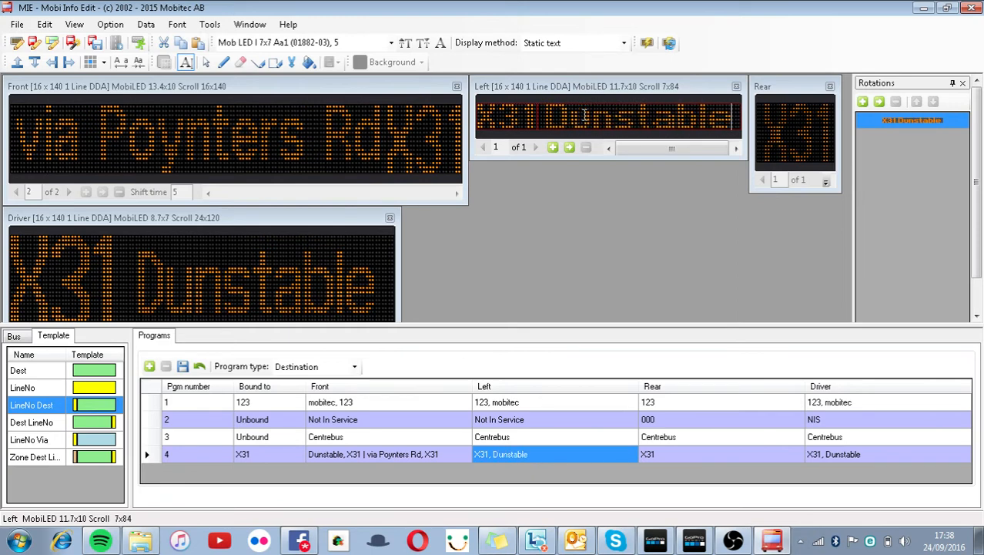
click(552, 146)
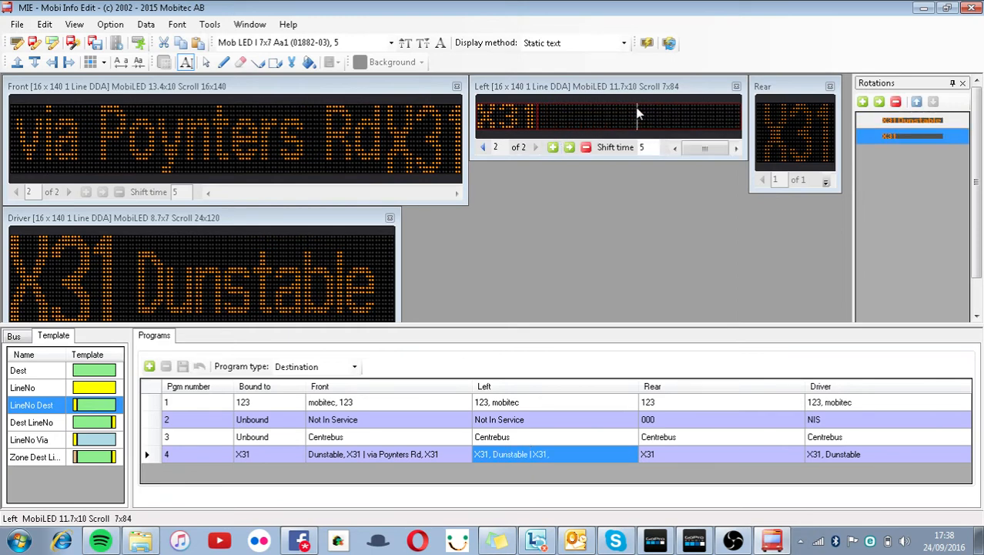
click(636, 107)
text(via Poyn)
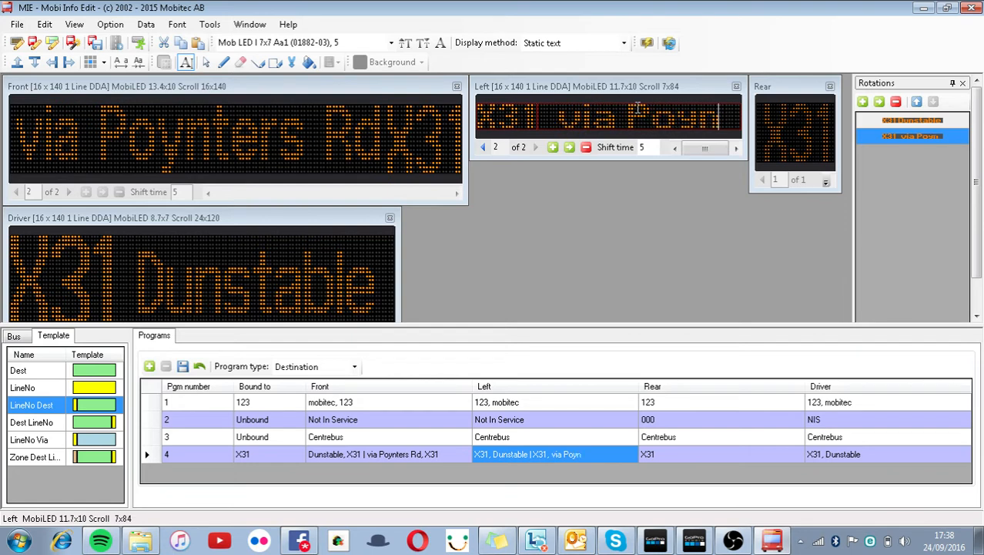
text(ters Rd)
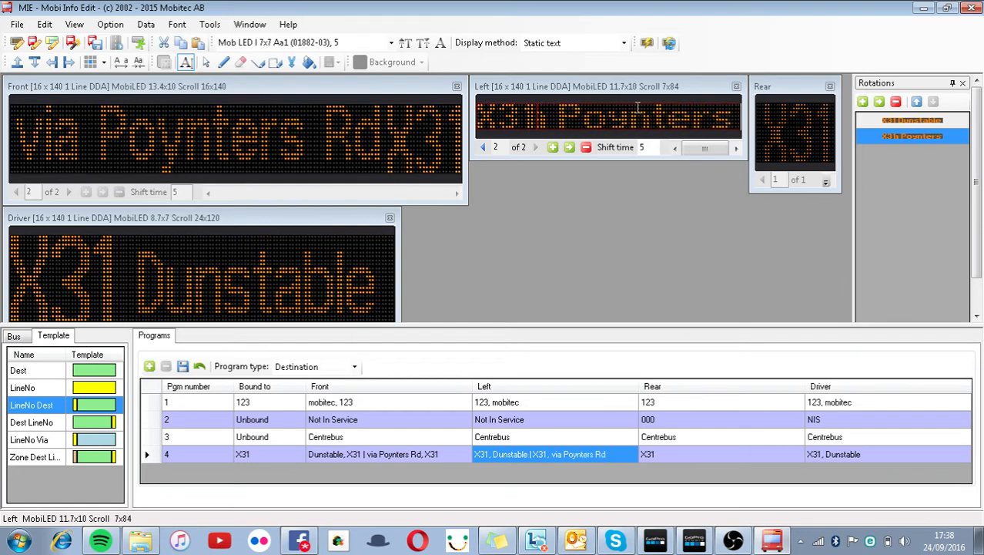
key(BackSpace)
key(BackSpace)
key(BackSpace)
key(BackSpace)
key(BackSpace)
key(BackSpace)
key(BackSpace)
key(BackSpace)
key(BackSpace)
key(BackSpace)
key(BackSpace)
key(BackSpace)
key(BackSpace)
key(BackSpace)
key(BackSpace)
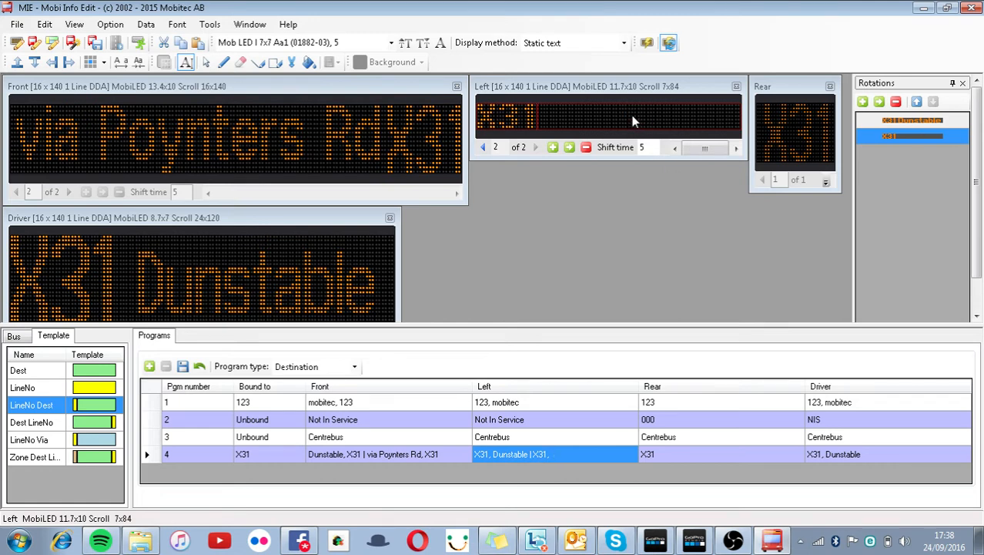
- Enter "via Poynters Rd" as the destination text in the Left sign's second rotation of program 4
text(via)
key(BackSpace)
key(BackSpace)
text(ia Poyn)
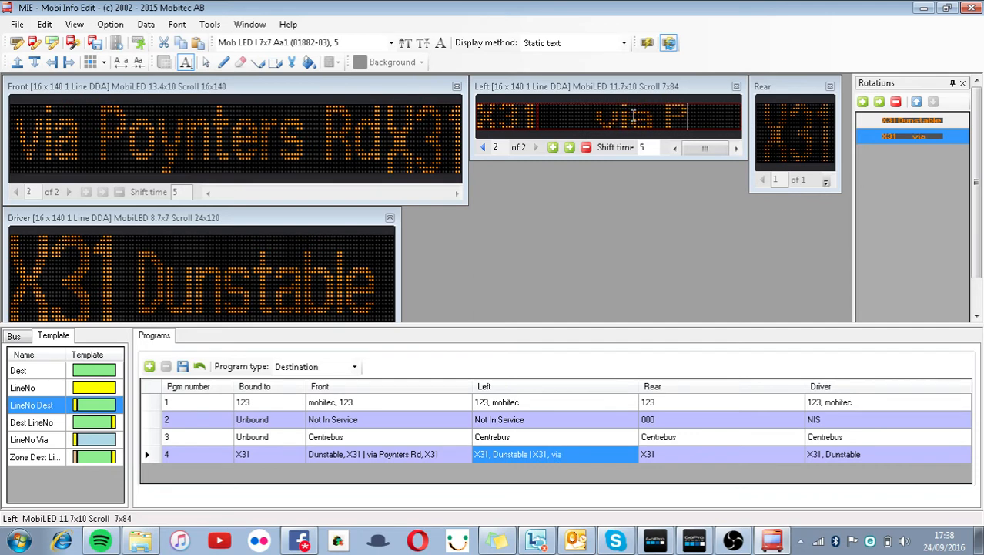
text(te)
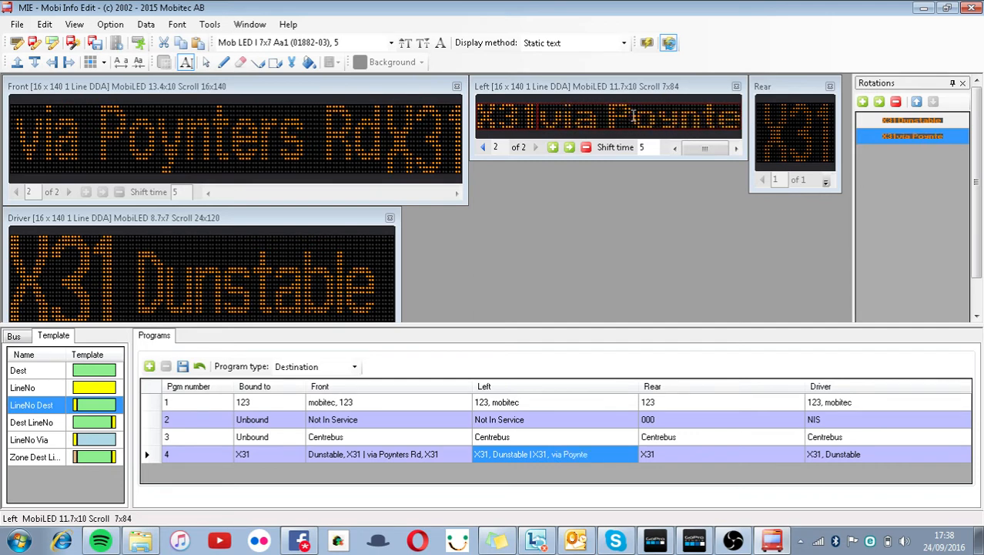
text(r)
key(BackSpace)
text(rs)
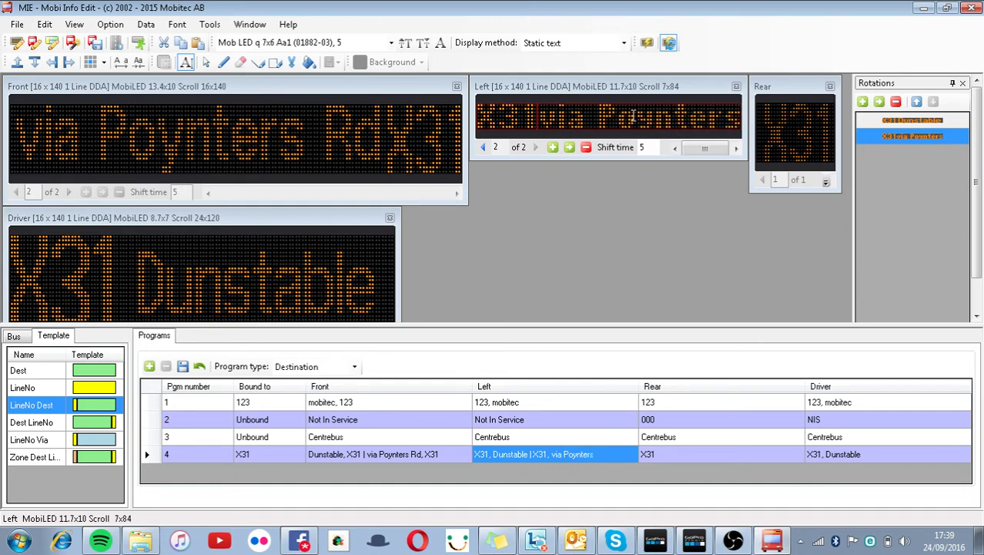
text( Rd)
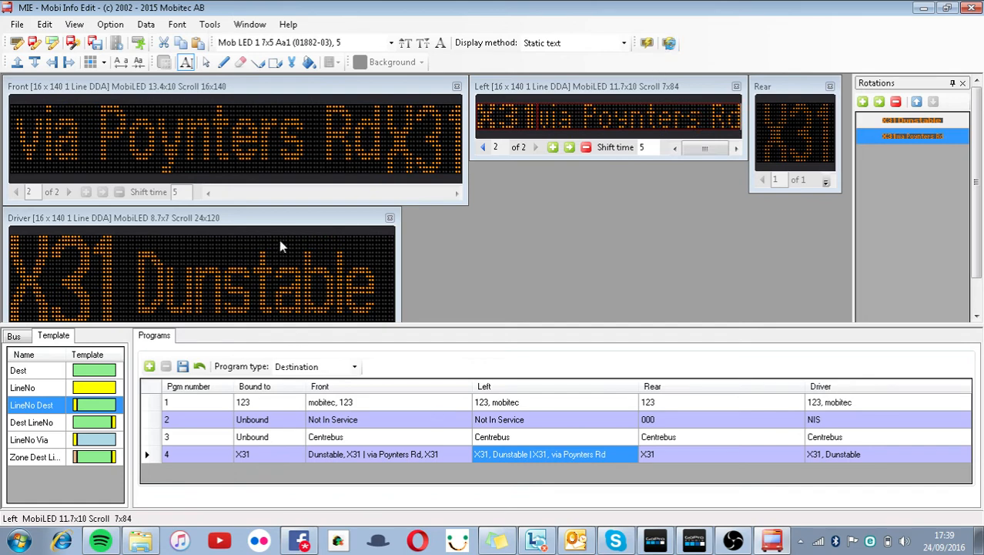
- Create destination program 5 bound to line number X31, leaving the alternative display text empty
click(176, 277)
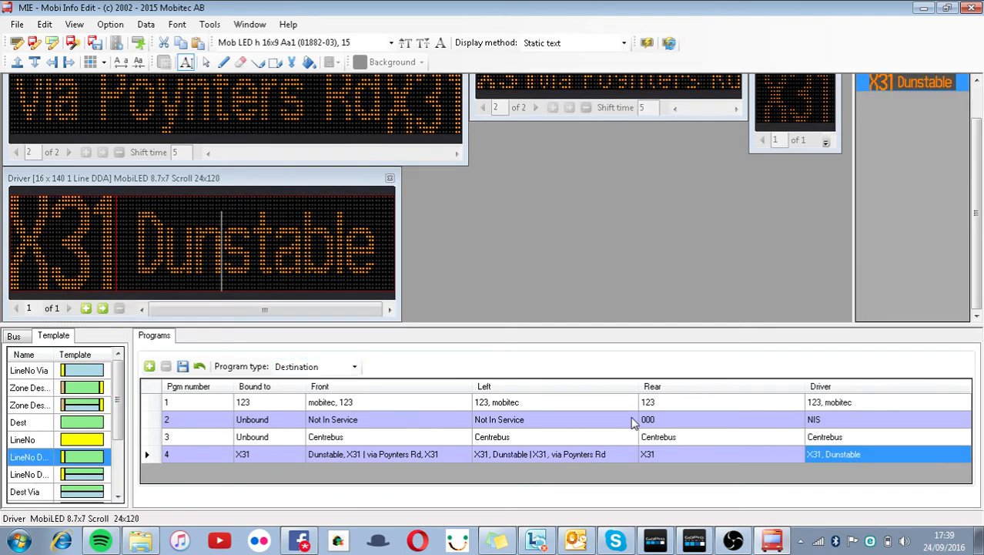
click(148, 367)
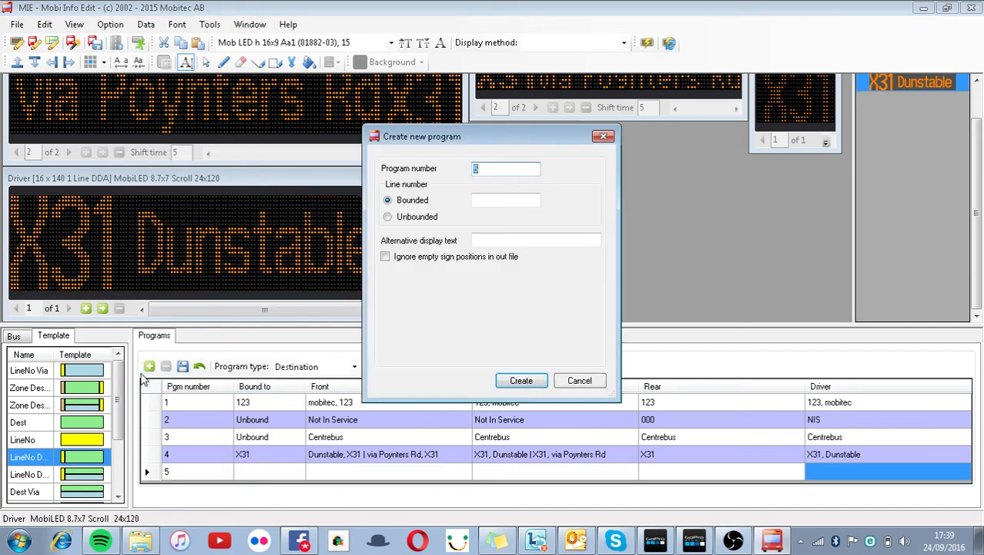
click(486, 201)
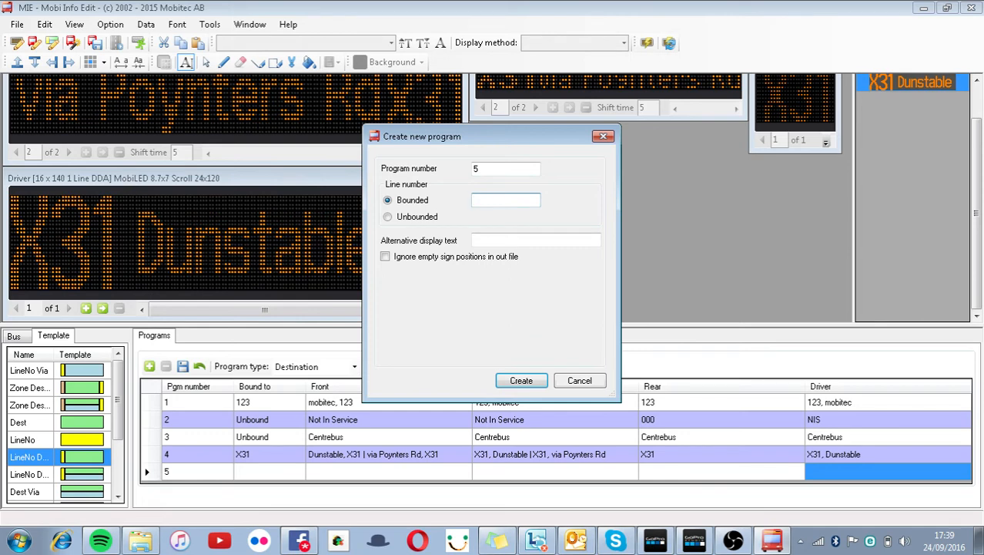
click(521, 380)
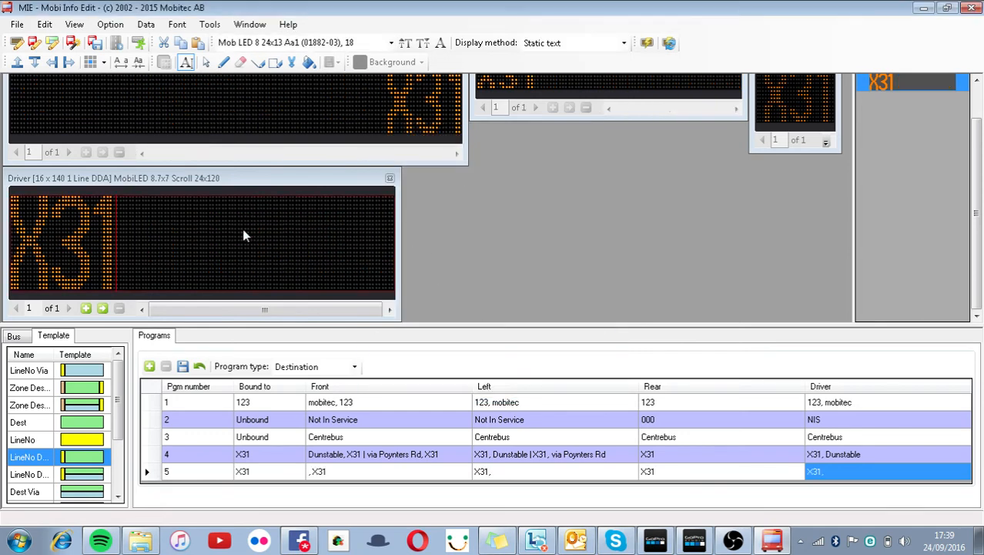
- Enter "Dunstable" on the Driver sign of program 5 and apply the line-number template that has two text rows
text(Dun)
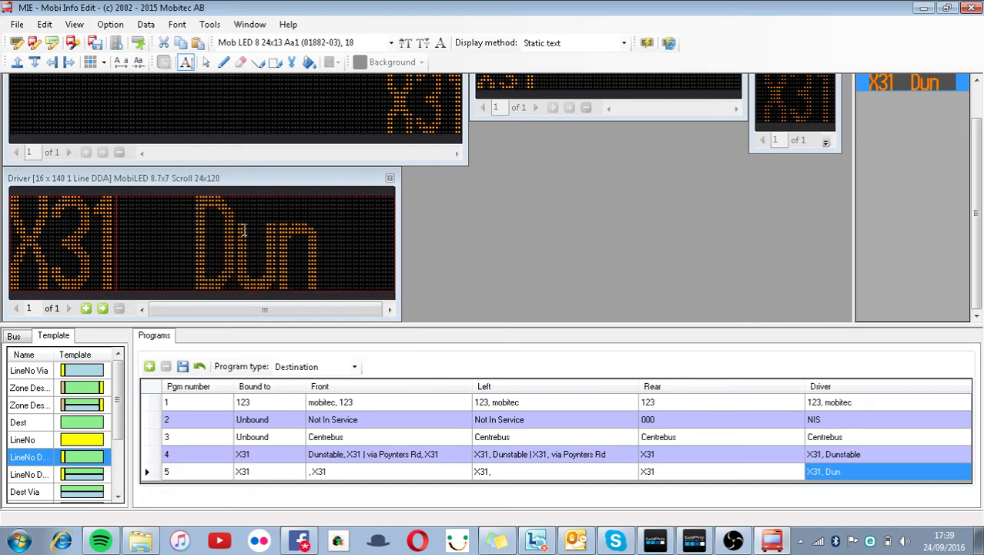
text(stable)
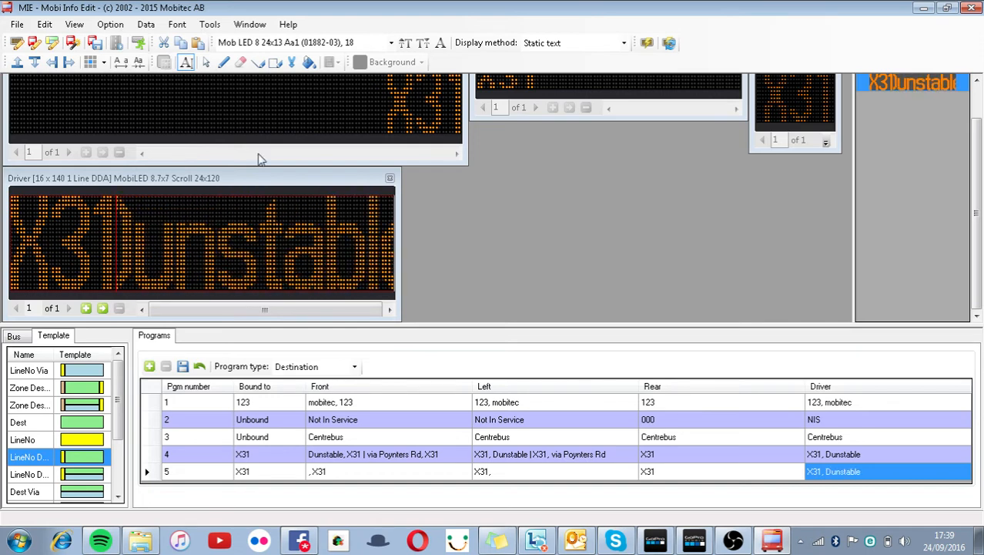
click(81, 472)
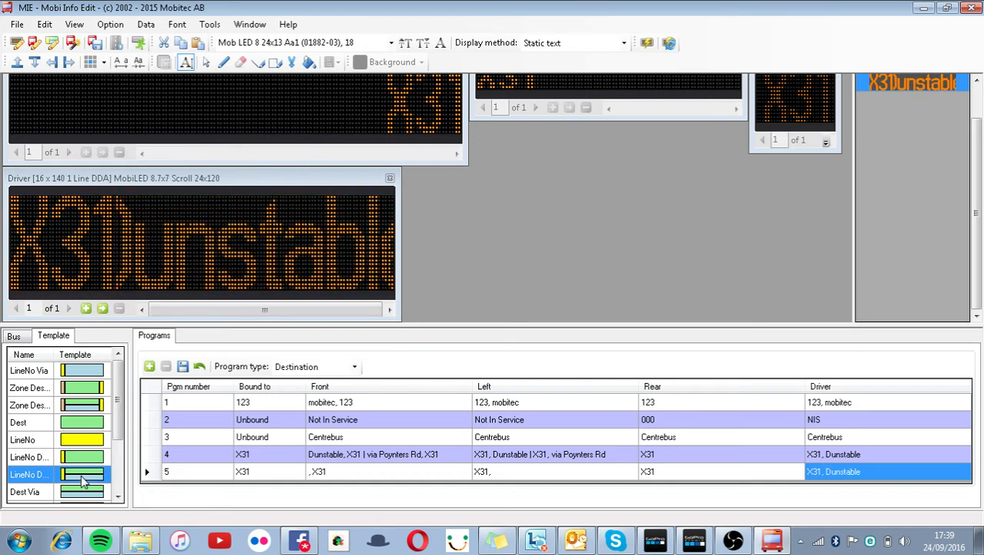
click(240, 279)
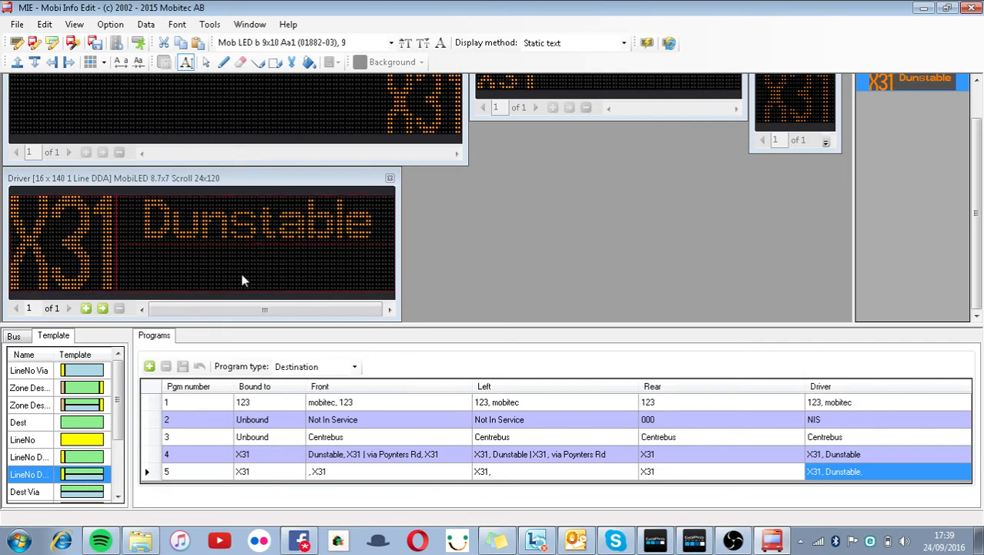
- Enter "2 line" in the second text row of the Driver sign of program 5
text(2 line)
- Apply the destination-above-via template with trailing line number to program 5's Front sign and enter "Dunstable" in its upper row
scroll(304, 97, up, 1)
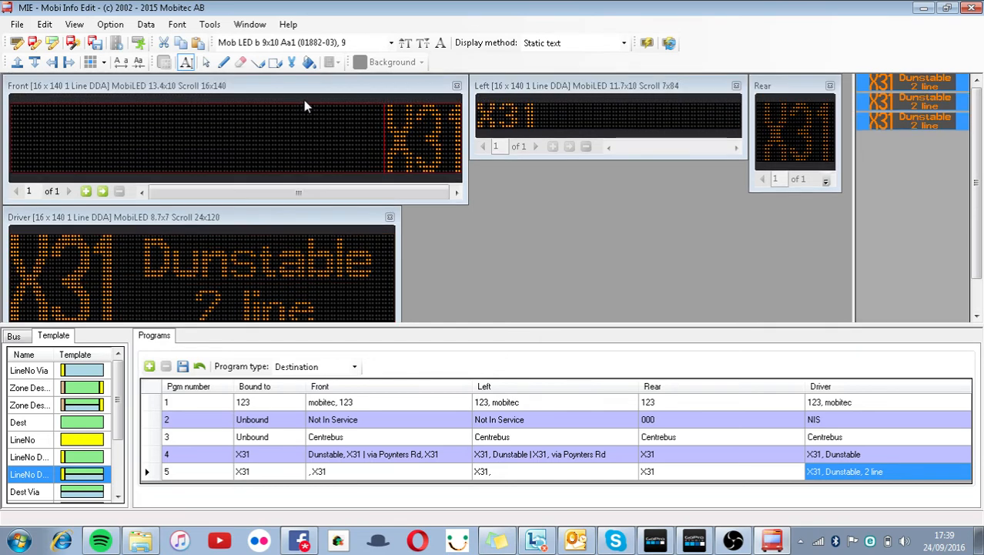
click(297, 141)
click(154, 154)
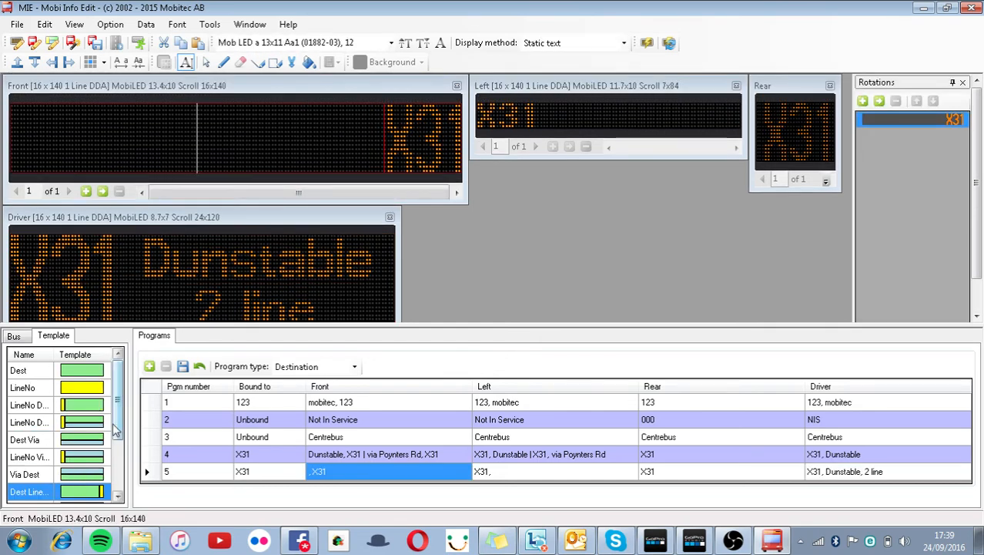
drag(115, 426, 118, 450)
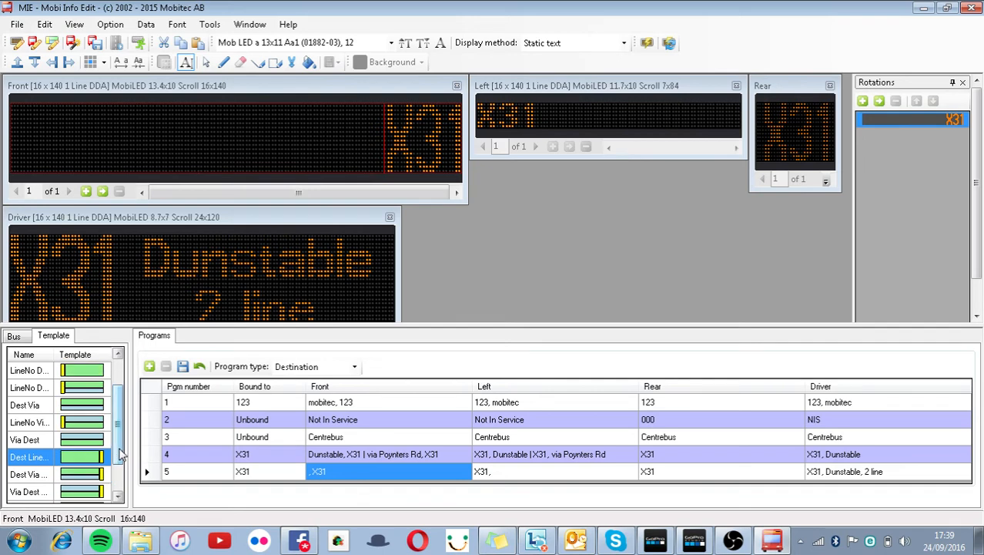
click(77, 474)
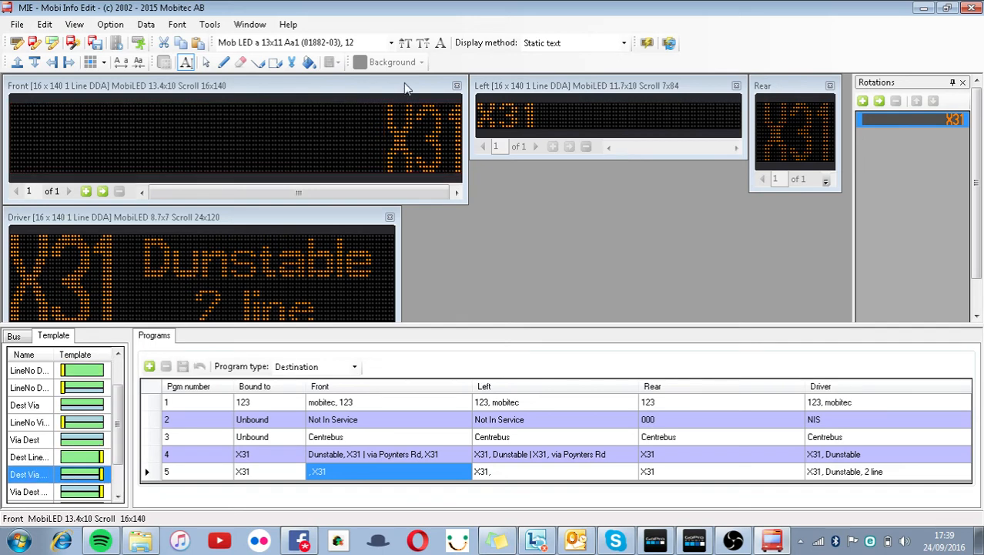
click(312, 121)
text(Dun)
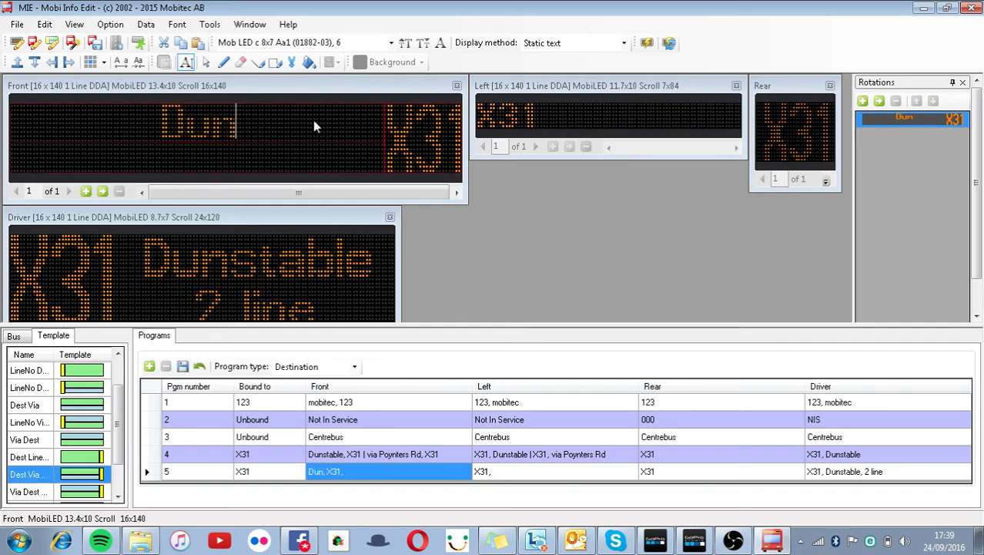
text(stable)
key(Return)
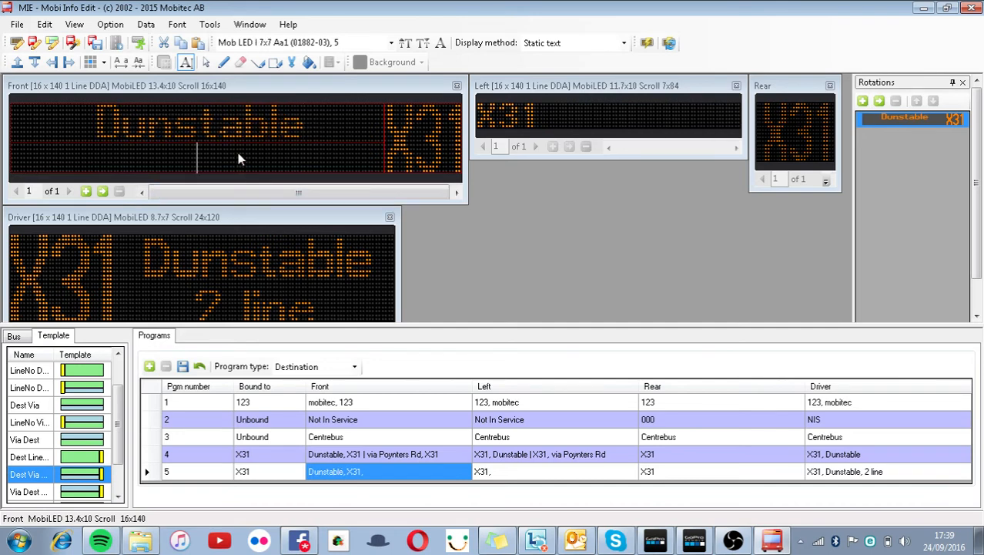
text(via L7)
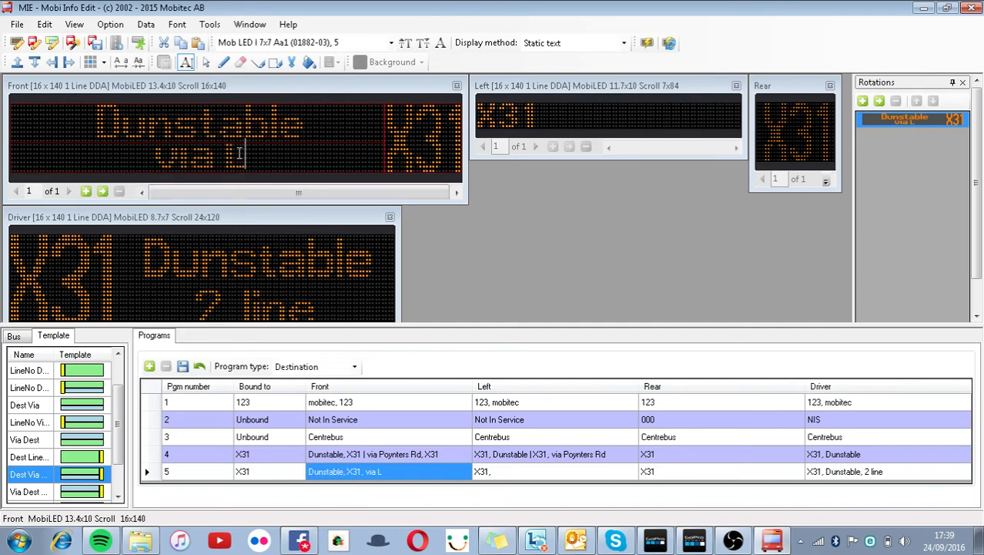
key(BackSpace)
key(BackSpace)
key(BackSpace)
key(BackSpace)
key(BackSpace)
key(BackSpace)
key(BackSpace)
- Try "Dunstable Square" as the upper-row destination on the Front sign of program 5, then remove the word "Square"
click(319, 125)
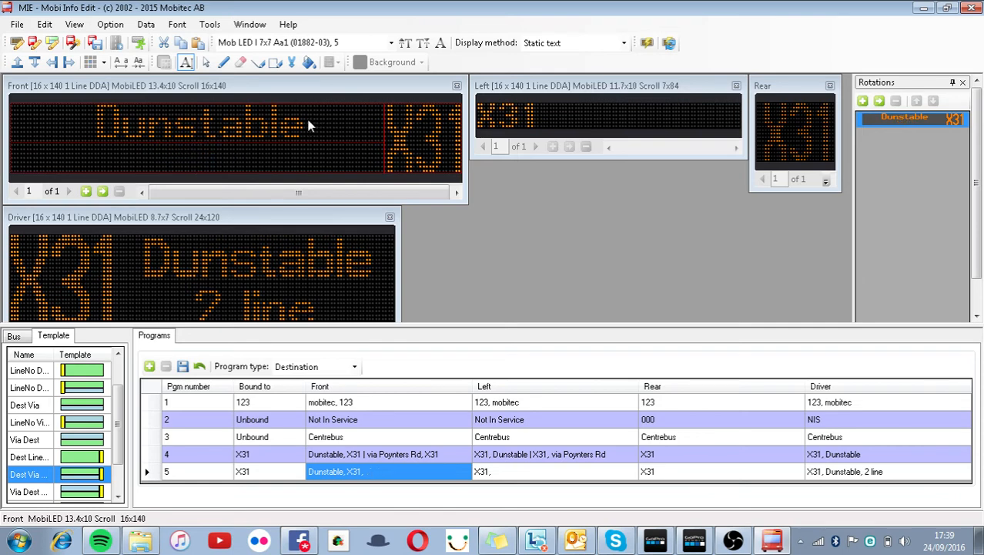
click(301, 122)
text(Square)
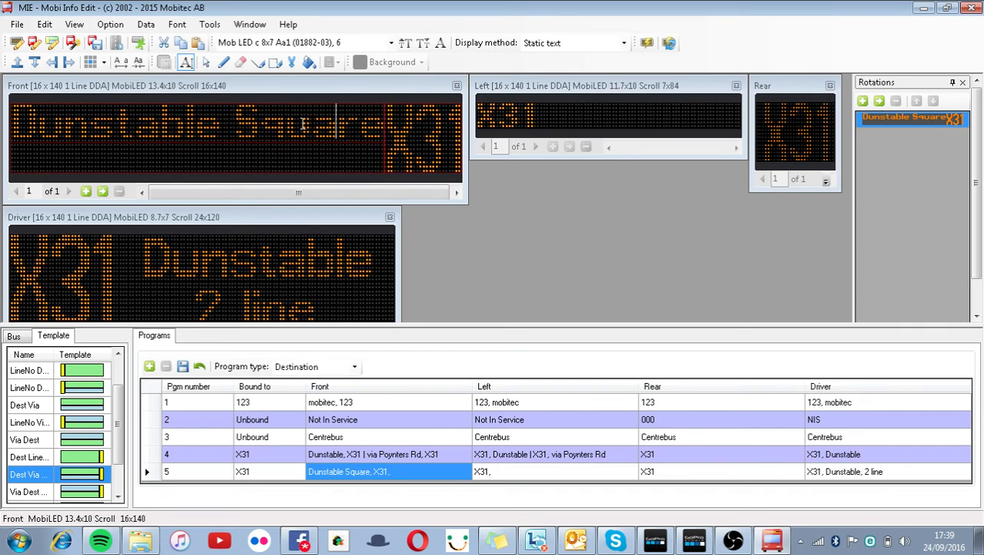
key(BackSpace)
key(BackSpace)
key(BackSpace)
key(BackSpace)
key(BackSpace)
key(BackSpace)
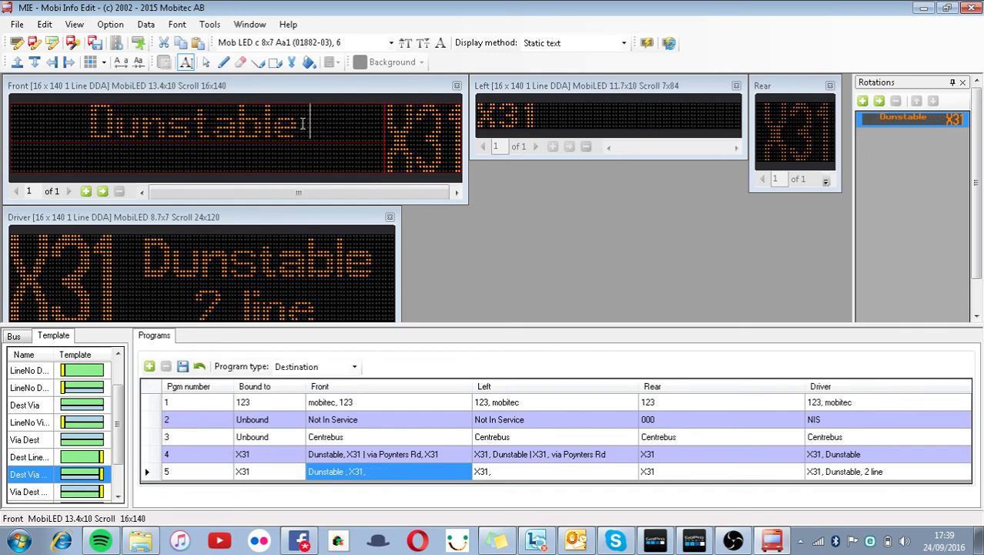
- Extend the Front sign's upper-row destination in program 5 to "Dunstable Town Ctr"
text(Town Cen)
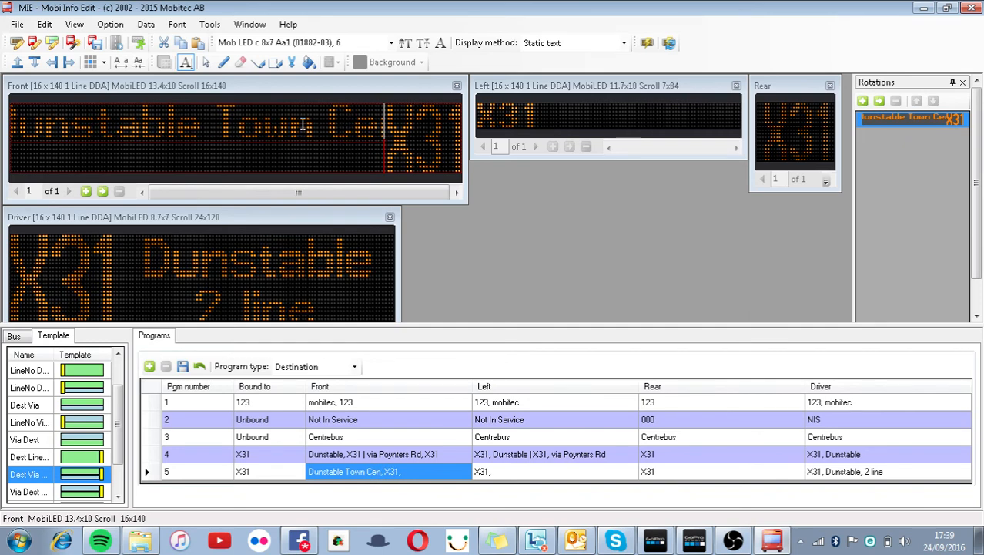
key(BackSpace)
text(t)
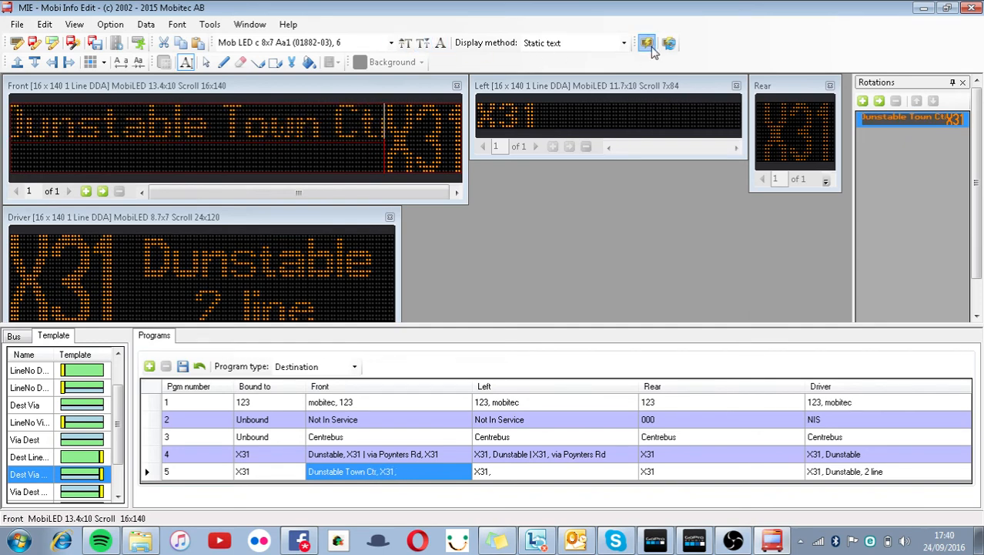
text(r)
- Enter "via L&D Hospital" in the lower row of the Front sign of program 5
click(282, 145)
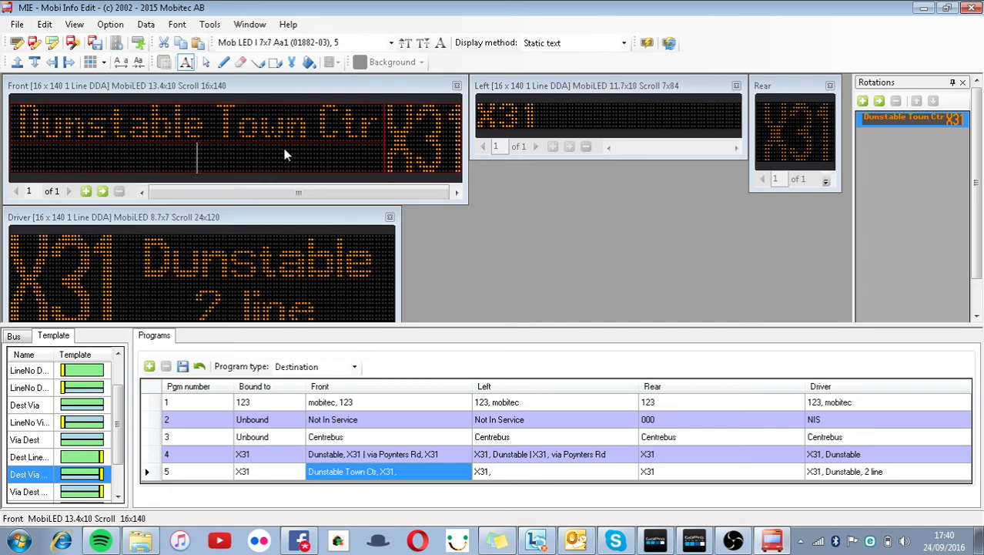
text(via)
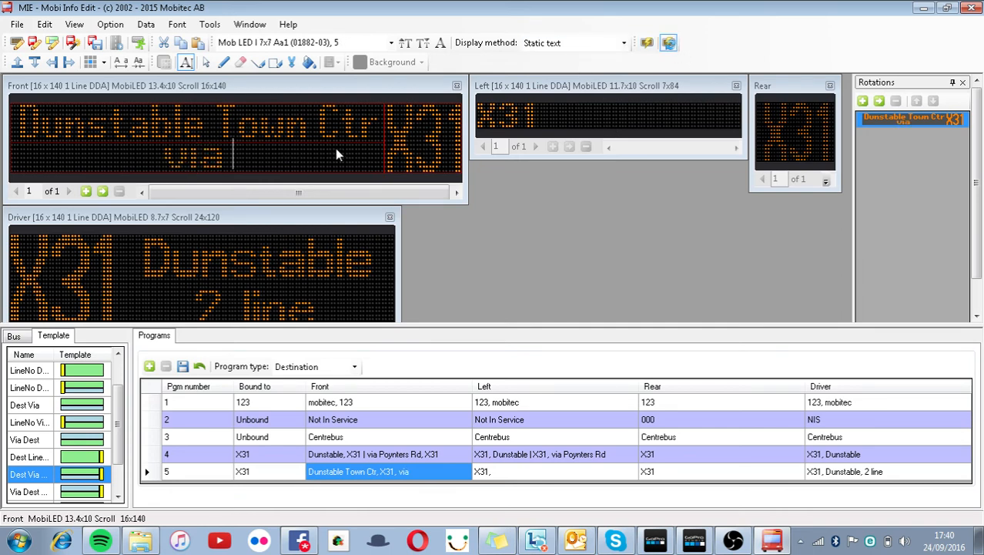
text( L)
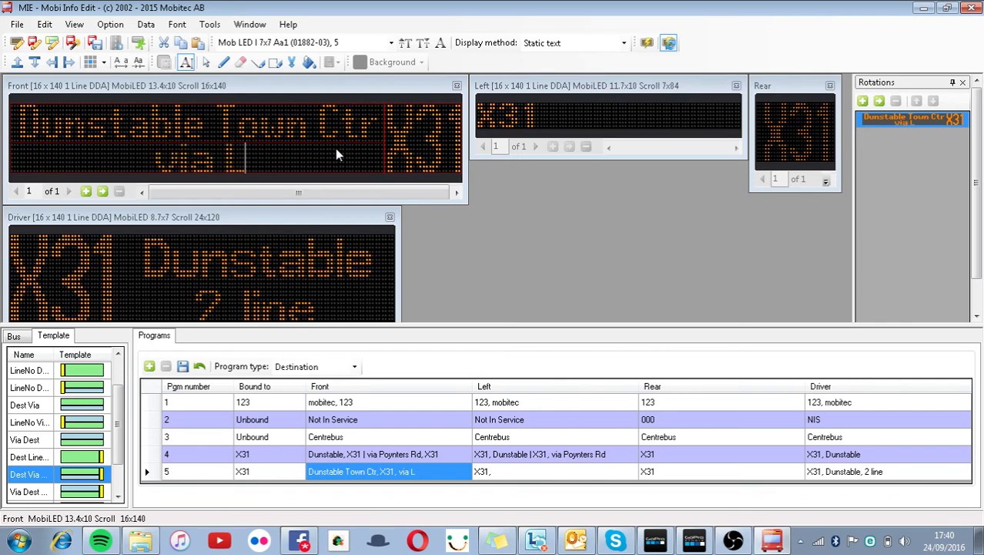
text(&D Ho)
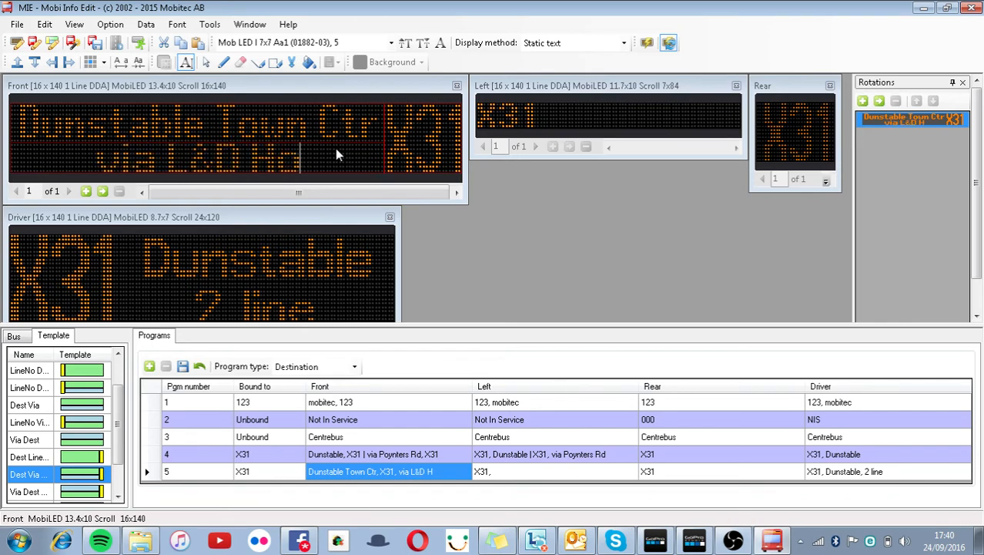
text(spital)
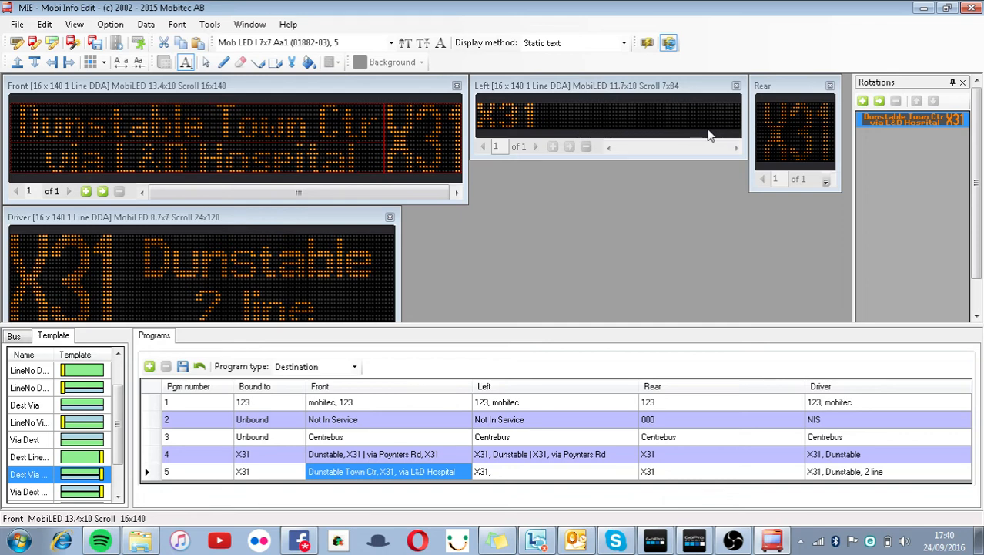
- Shorten the Front sign's upper-row text in program 5 to "Dunstable" and refit its font automatically
click(668, 42)
key(BackSpace)
key(BackSpace)
key(BackSpace)
key(BackSpace)
key(BackSpace)
key(BackSpace)
key(BackSpace)
key(BackSpace)
key(BackSpace)
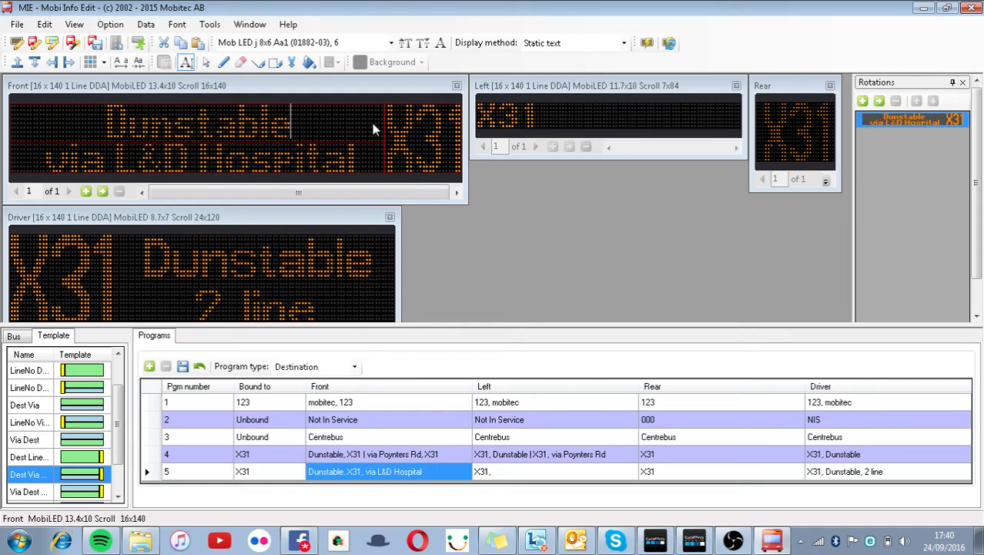
click(669, 42)
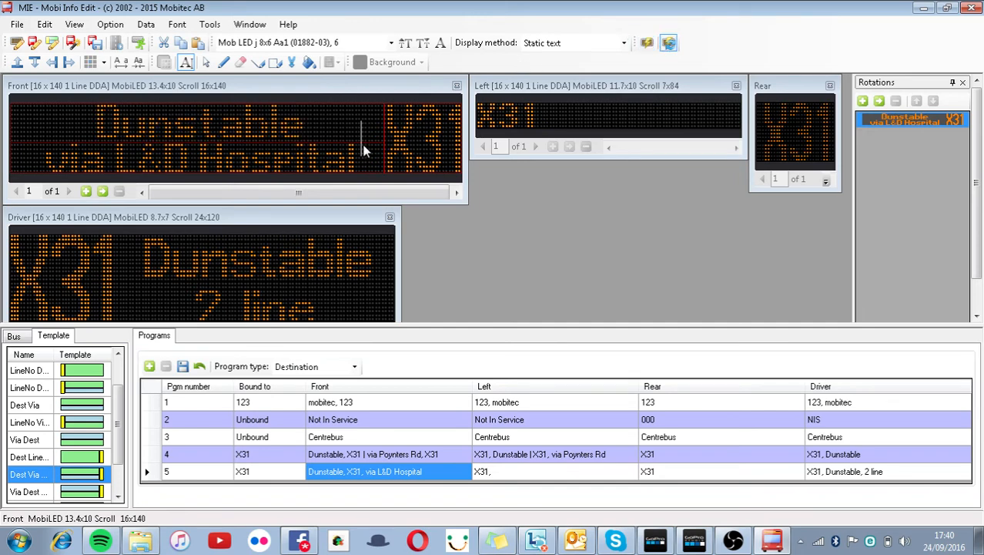
click(348, 161)
- Add a second rotation to program 5's Front sign and apply the destination-above-via template with trailing line number
click(86, 191)
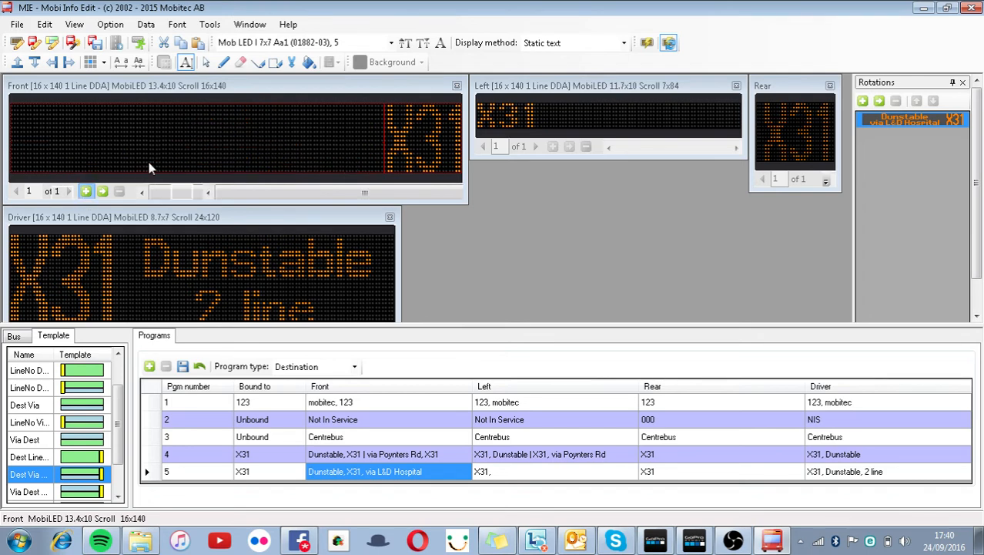
click(197, 147)
click(48, 478)
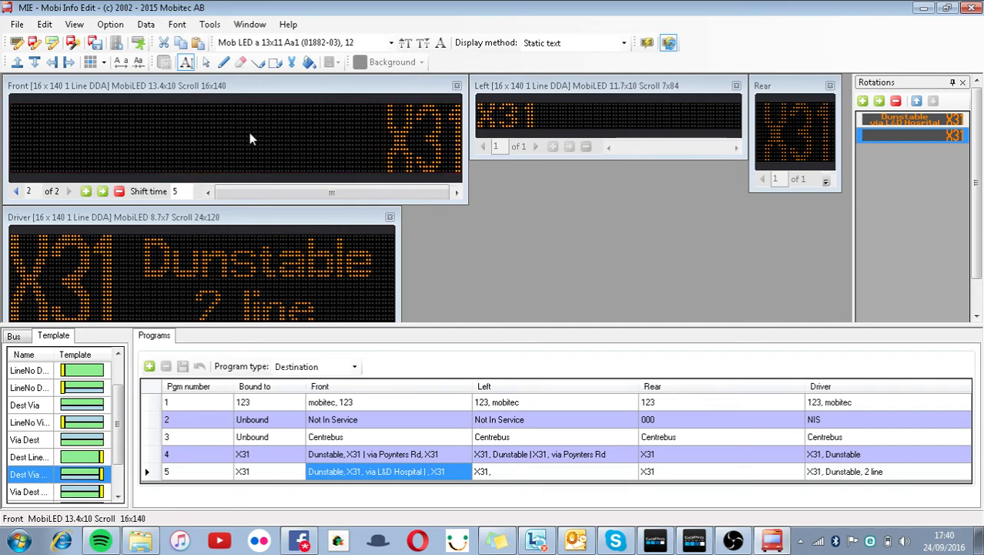
- Enter "Dunstable" above "via Poynter Rd & Houghton Regis" in the Front sign's second rotation of program 5
text(Dunst)
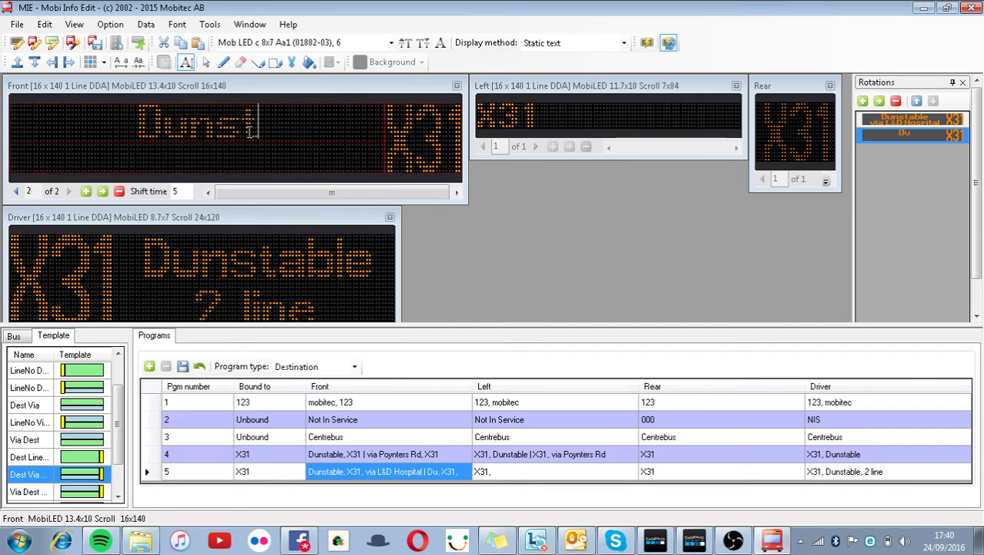
text(able)
key(Return)
text(v)
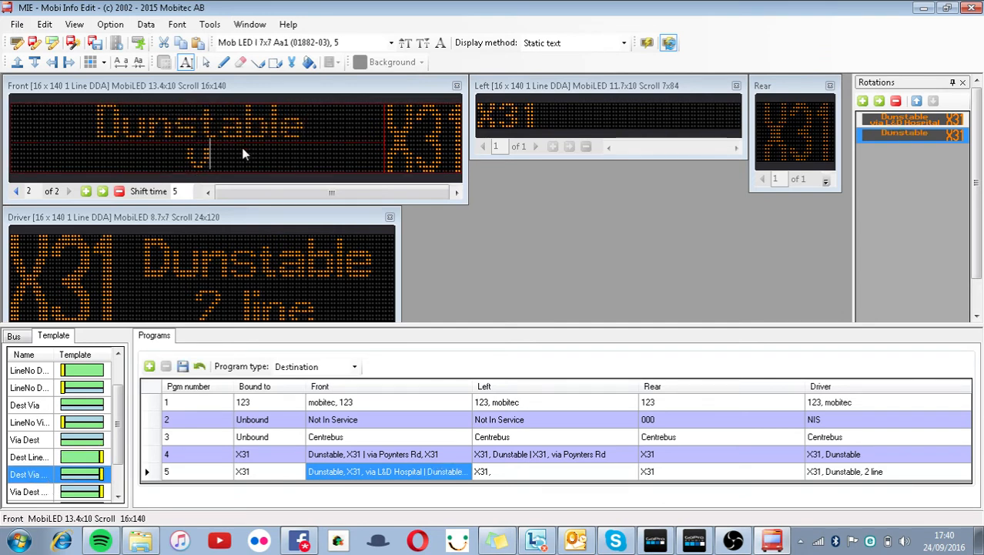
text(ia Poynter)
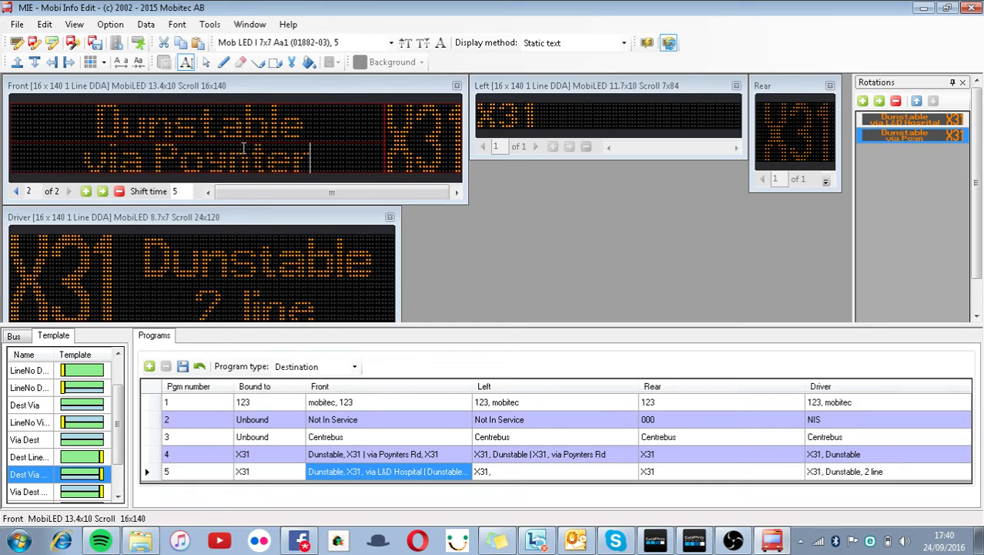
text( Rd & Houghton)
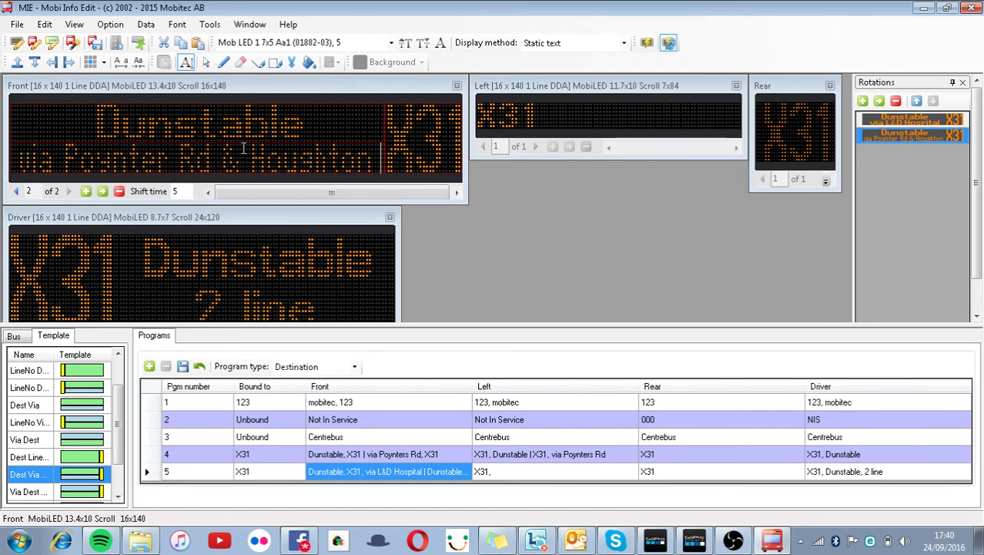
text(Road)
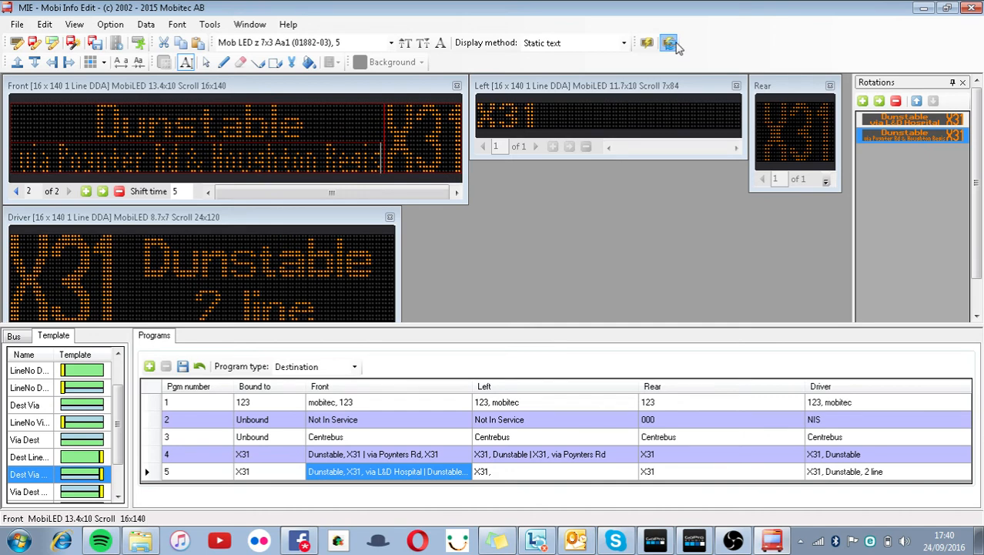
- Enter "Dunstable" as the destination on the Left sign of program 5 and add a second rotation to that sign
click(658, 112)
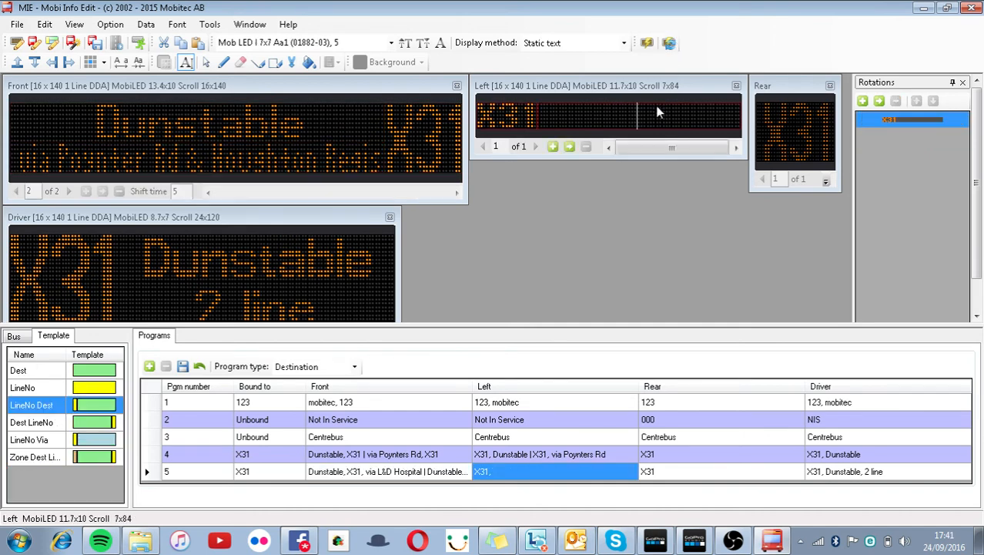
text(Dunstable)
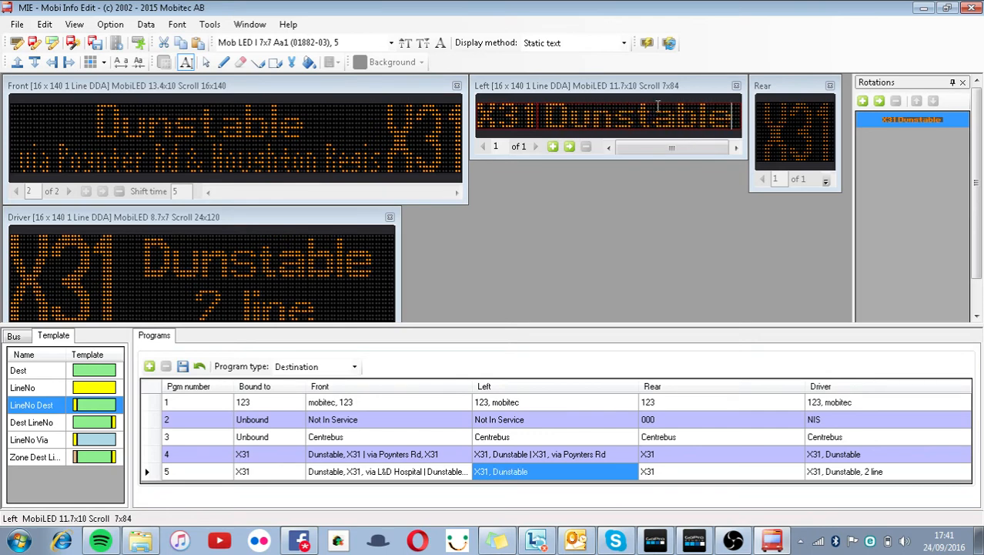
click(569, 146)
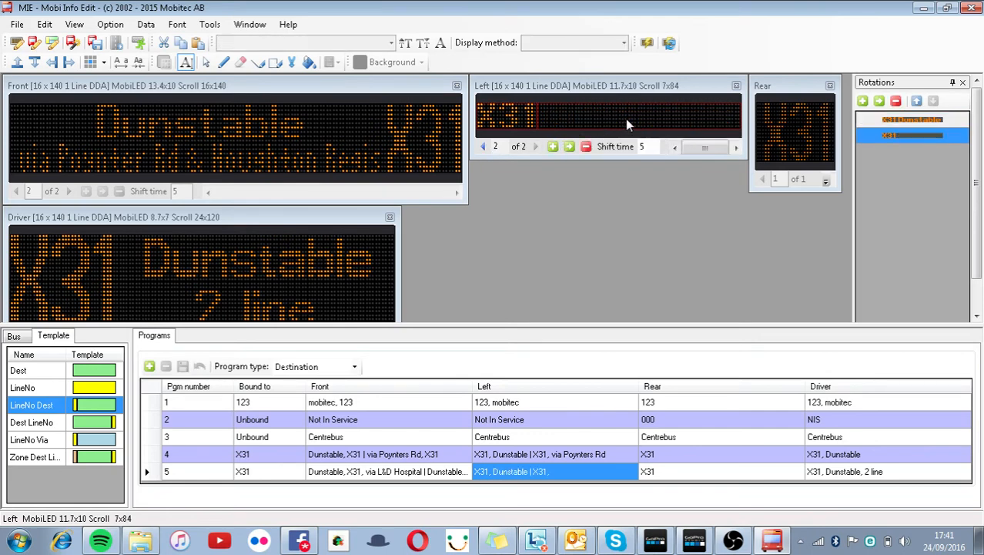
- Enter "via Houghton Regis" in the Left sign's second rotation of program 5 and fit its font to the sign
text(via Hougto)
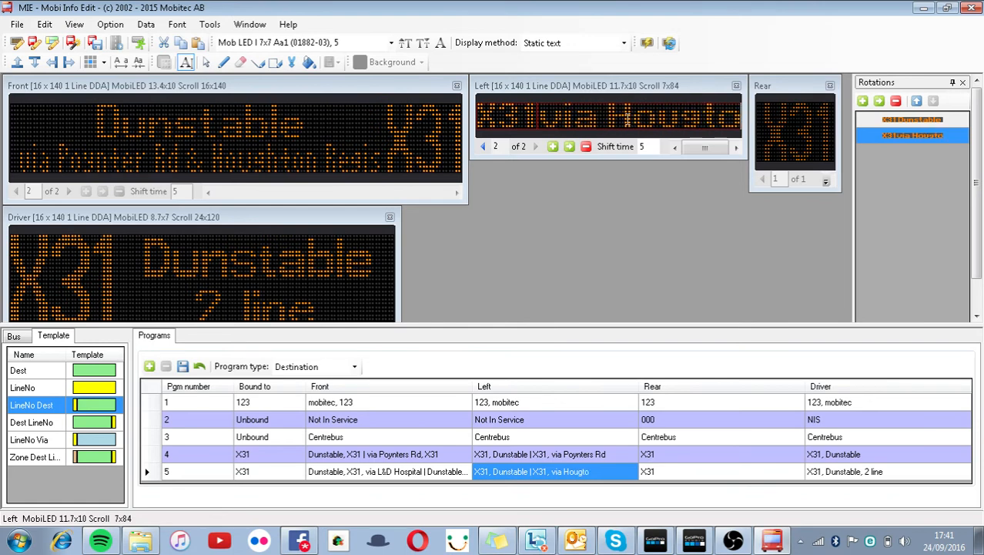
key(BackSpace)
key(BackSpace)
key(BackSpace)
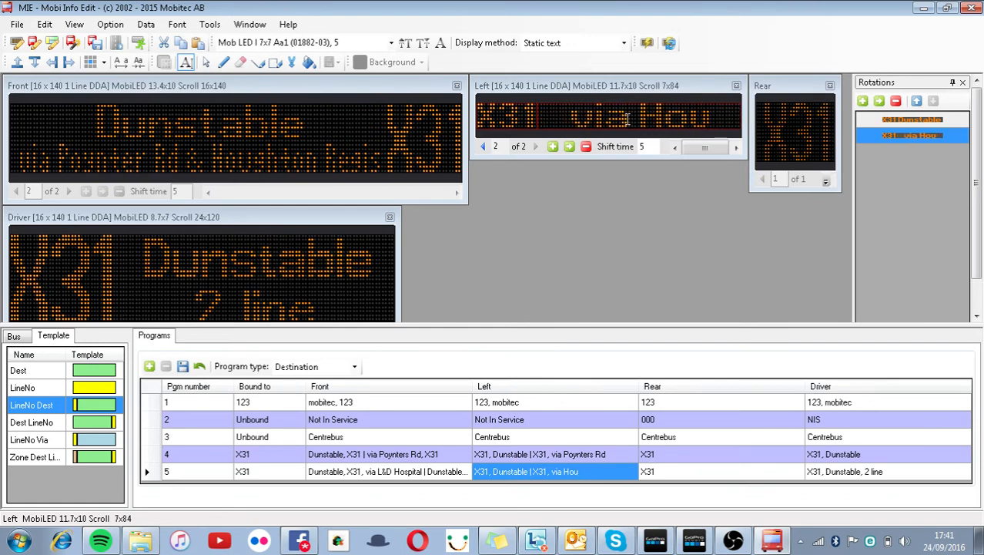
text(ghton Regis)
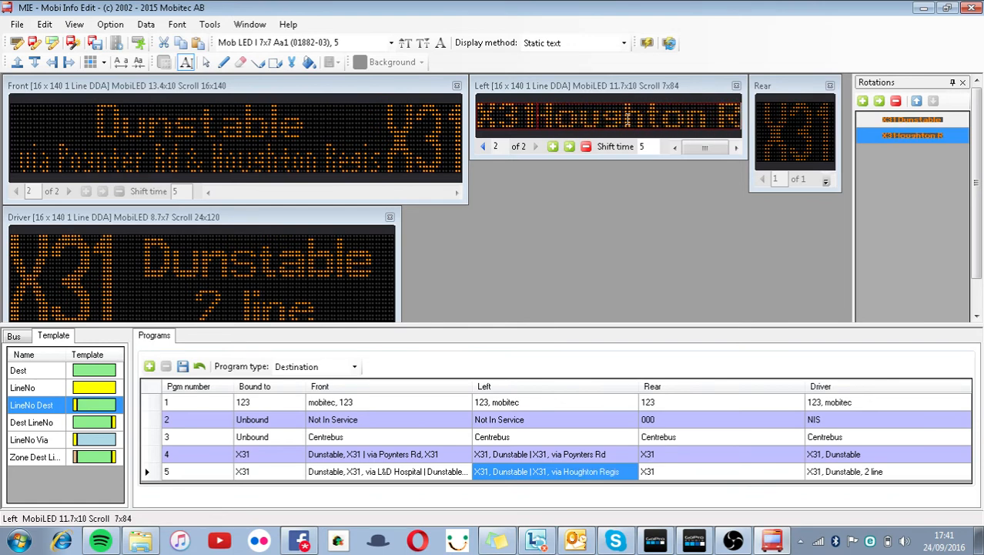
click(648, 44)
click(597, 110)
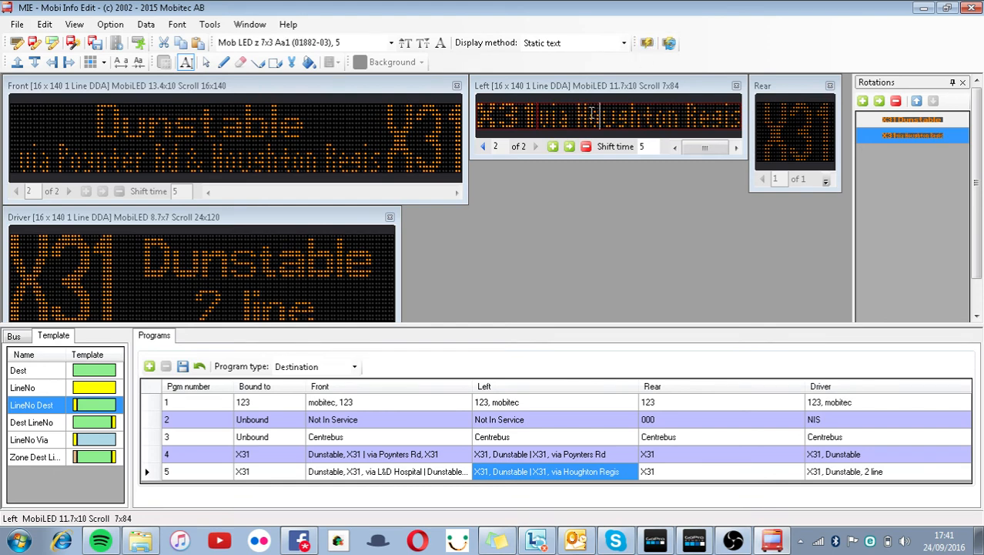
click(270, 179)
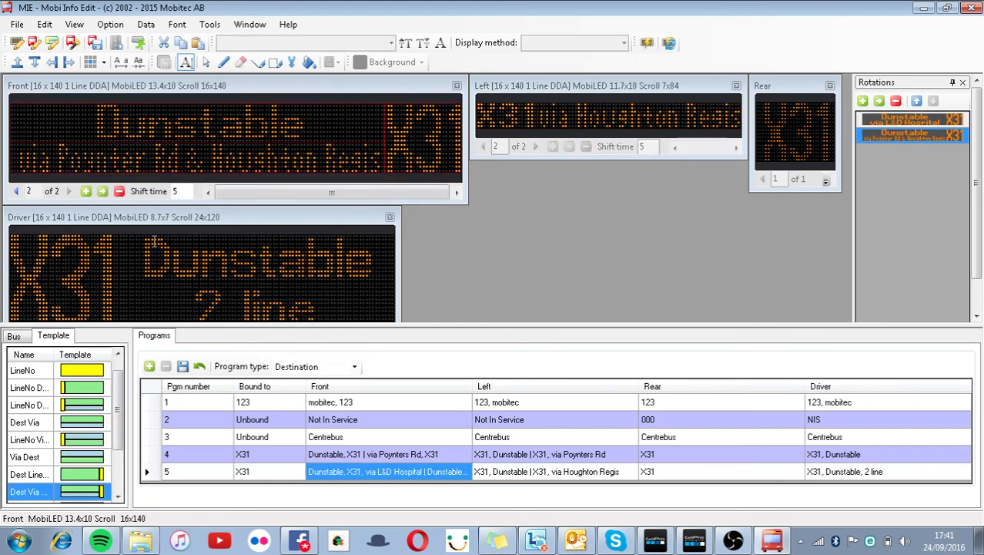
click(226, 290)
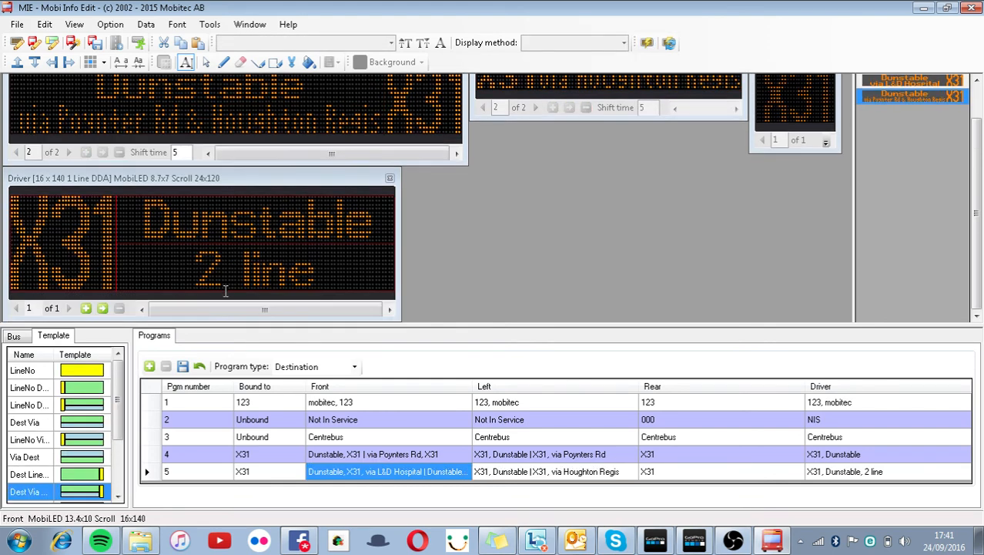
- Create program 6 with its line number bounded to X31
click(175, 110)
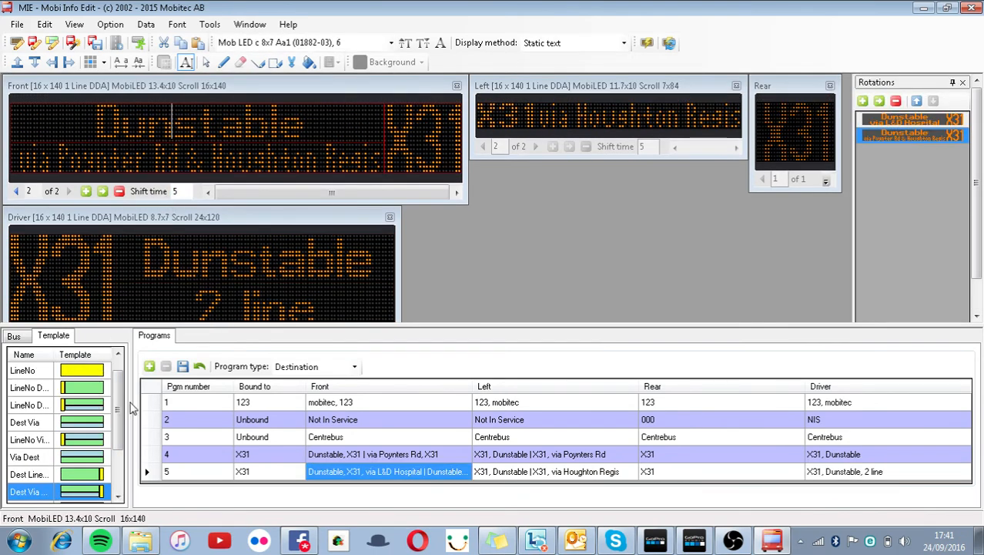
click(150, 366)
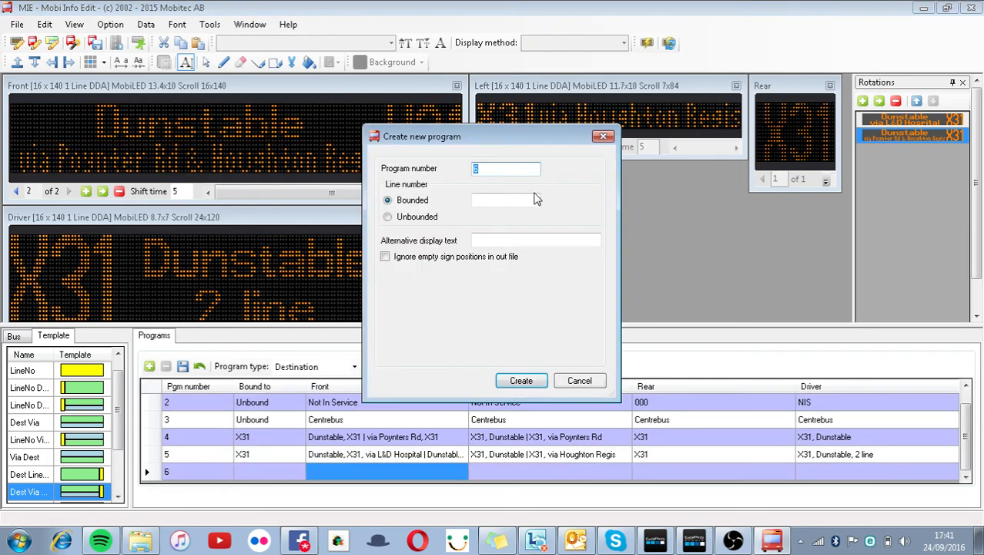
click(524, 199)
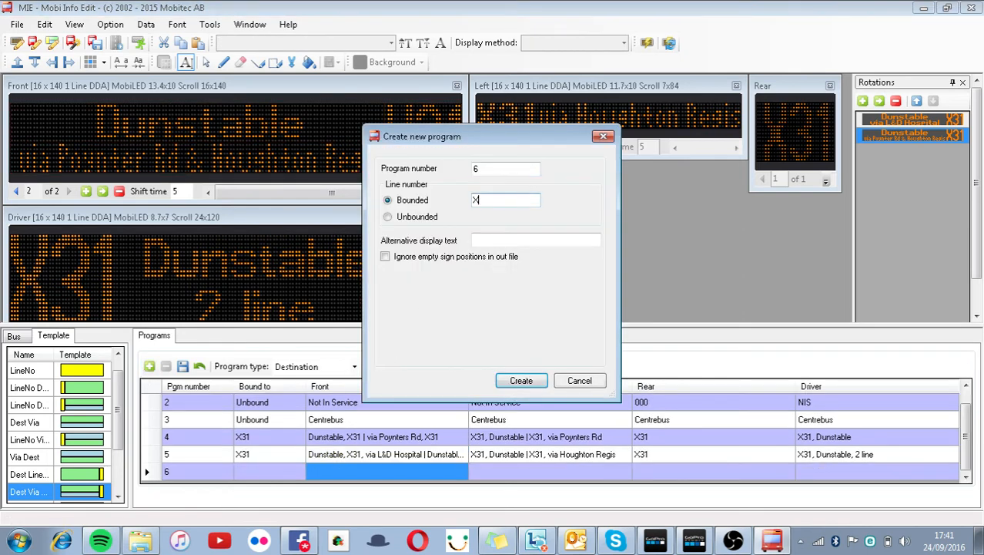
text(X31)
key(Return)
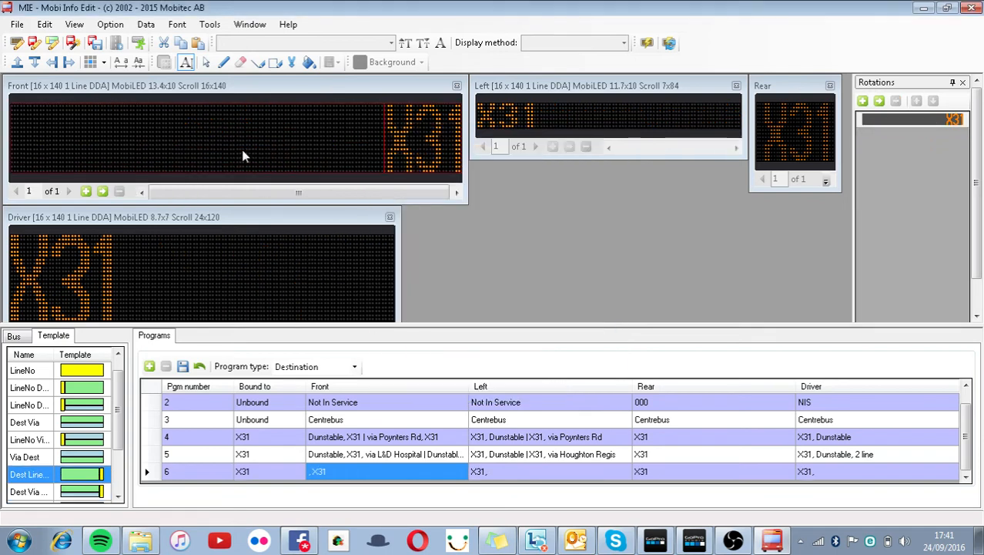
- Enter "Luton" as the destination on the Driver sign of program 6
scroll(249, 255, down, 2)
click(249, 254)
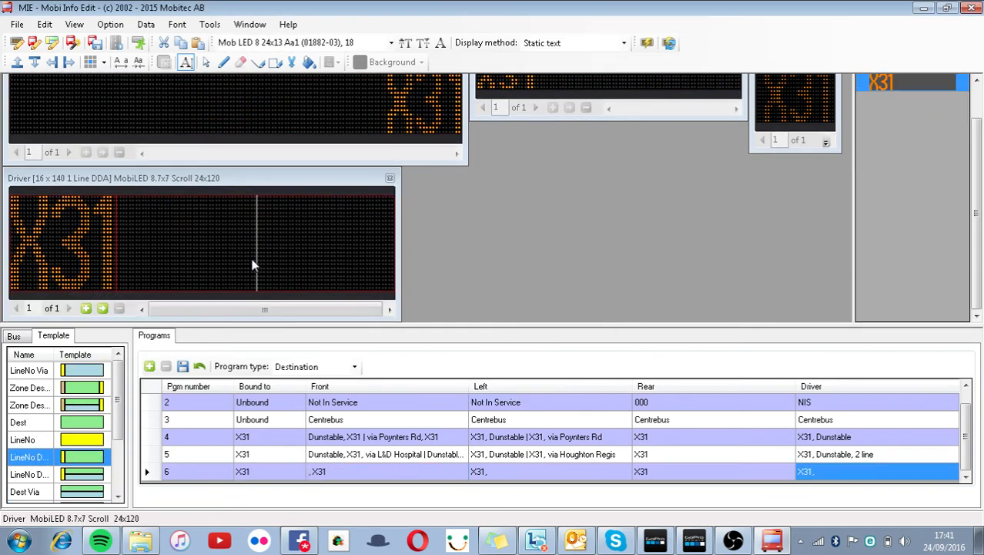
text(Luotn)
key(BackSpace)
key(BackSpace)
key(BackSpace)
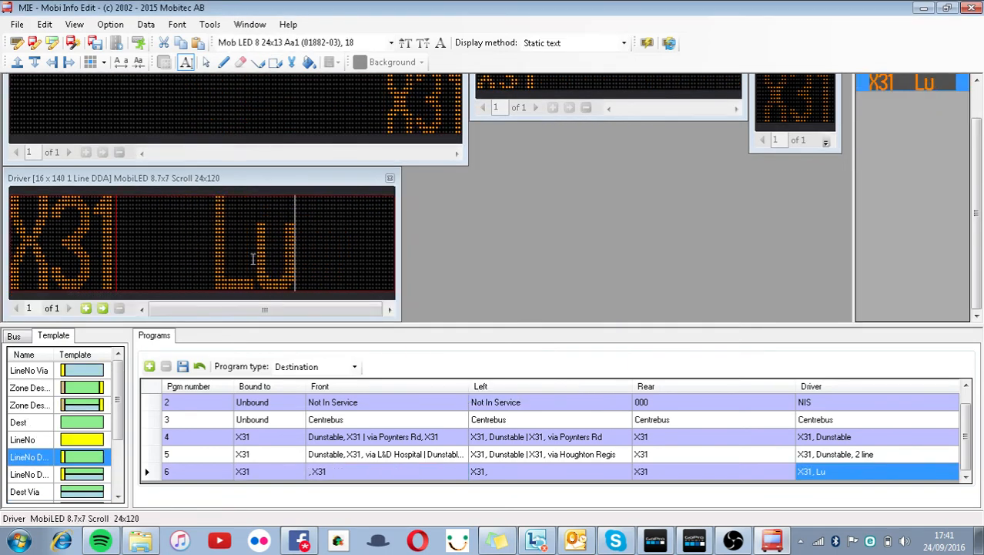
text(ton)
- Apply the destination-above-via template with trailing line number to program 6's Front sign, enter "Luton Town Centre" as its destination and fit the text
scroll(258, 85, up, 2)
click(256, 107)
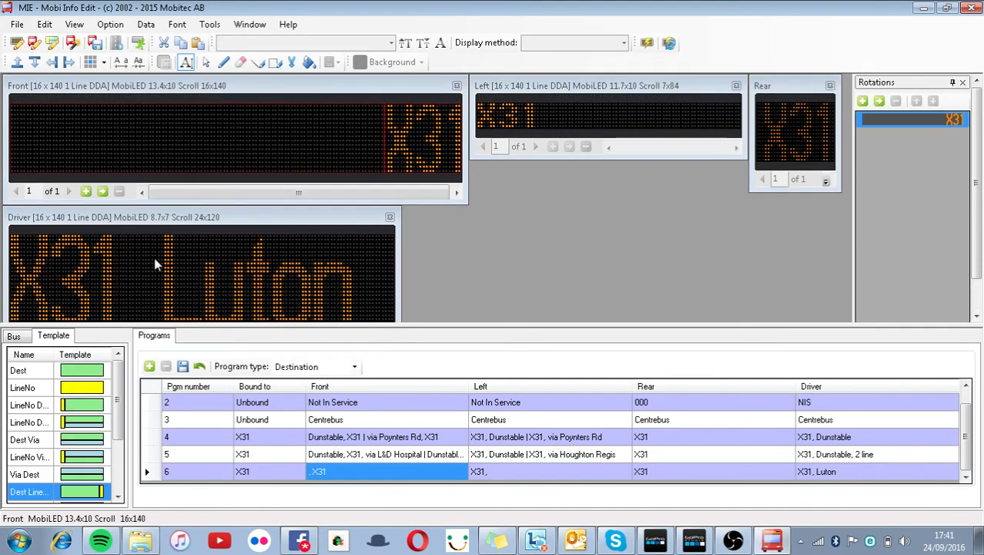
click(190, 125)
text(Luton Town Cet)
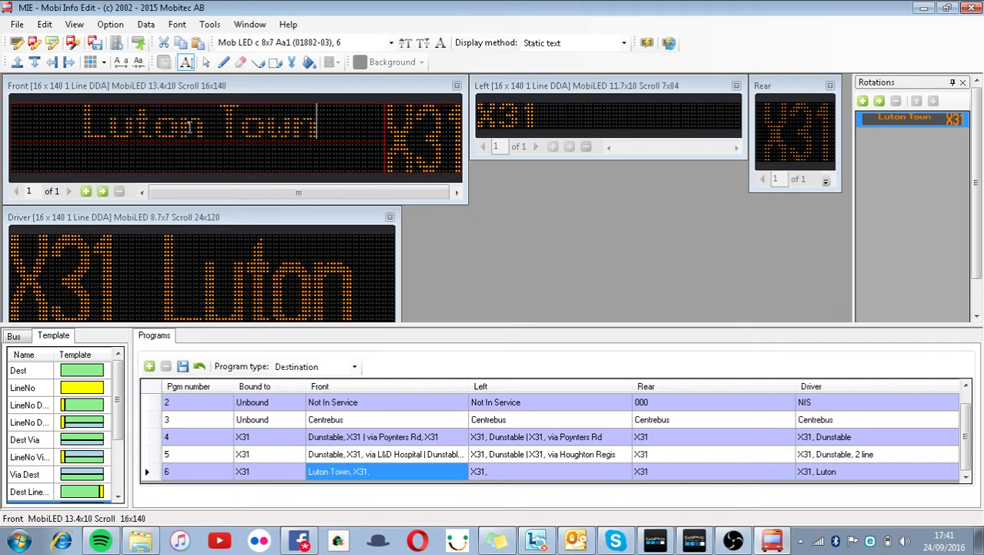
key(BackSpace)
text(nt)
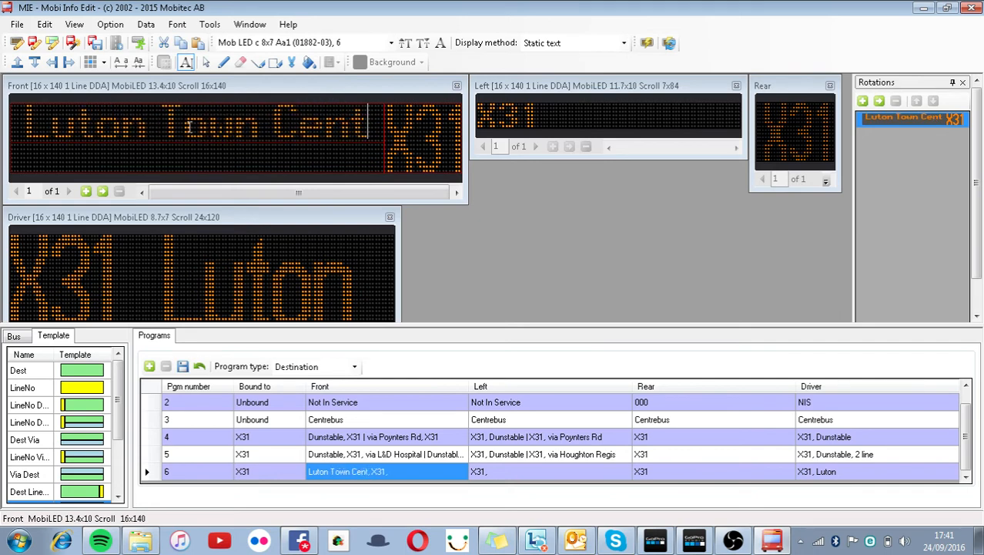
text(re)
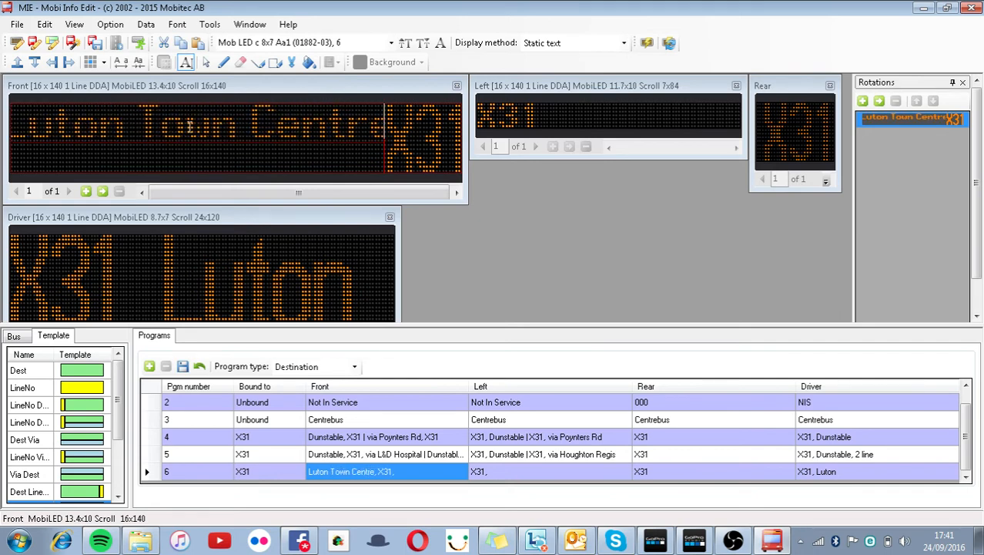
click(647, 44)
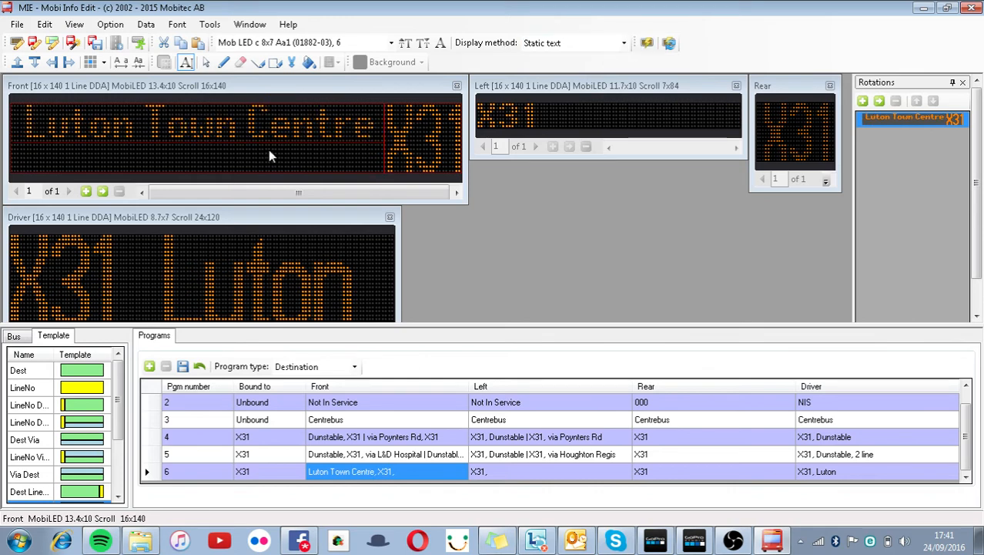
- Enter the Front sign's via text in program 6, beginning "via Houghton Regis - Poynters Road - L&D Hospital"
click(269, 150)
text(via)
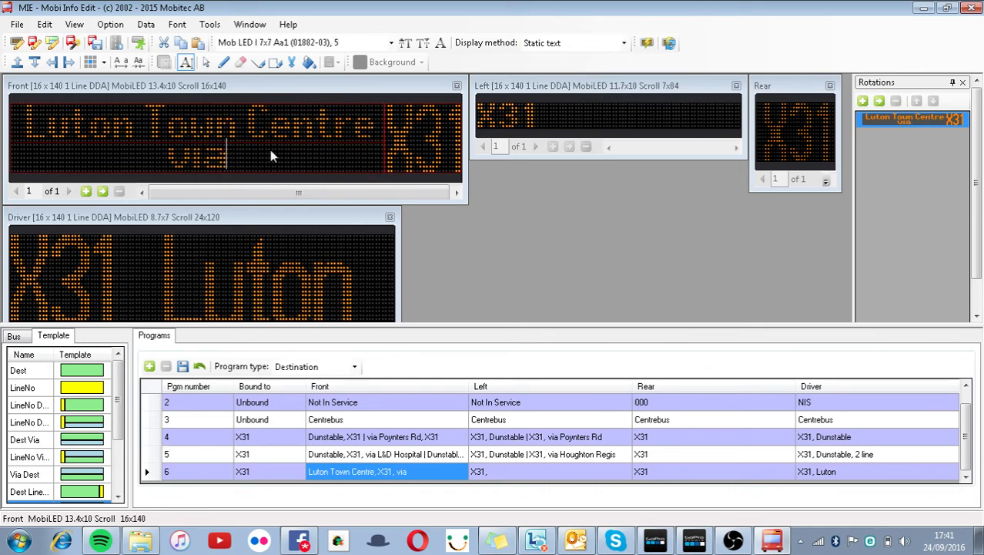
text( Houghton)
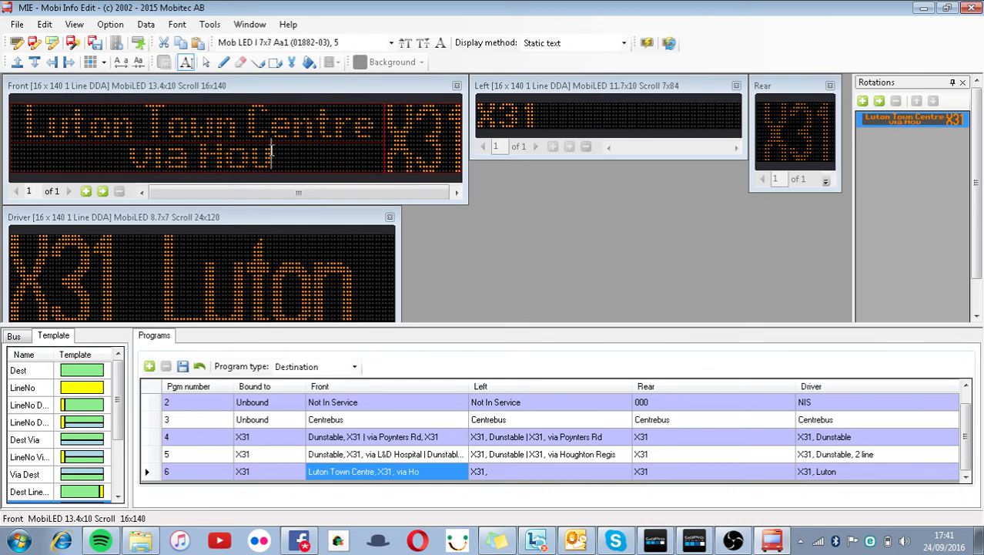
text( Regis)
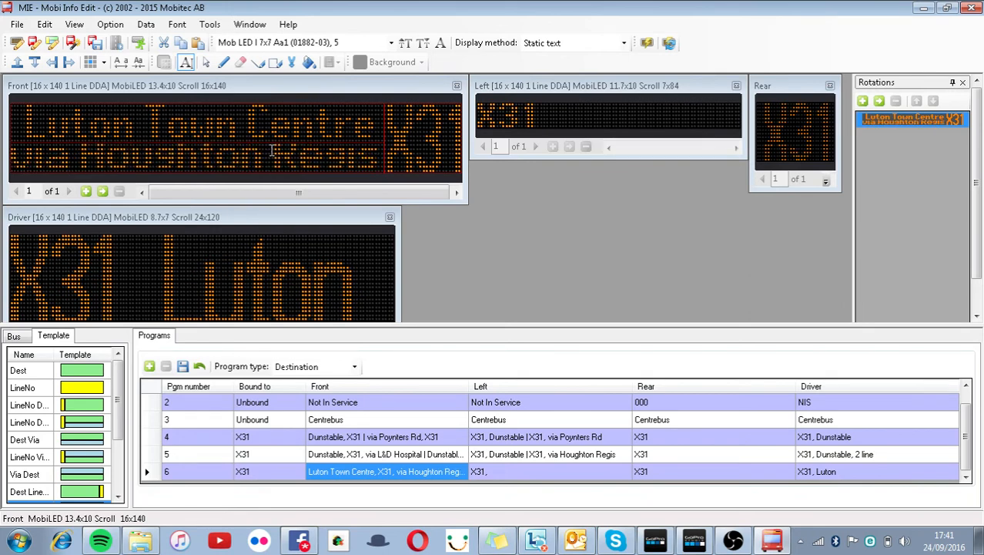
text( - Po)
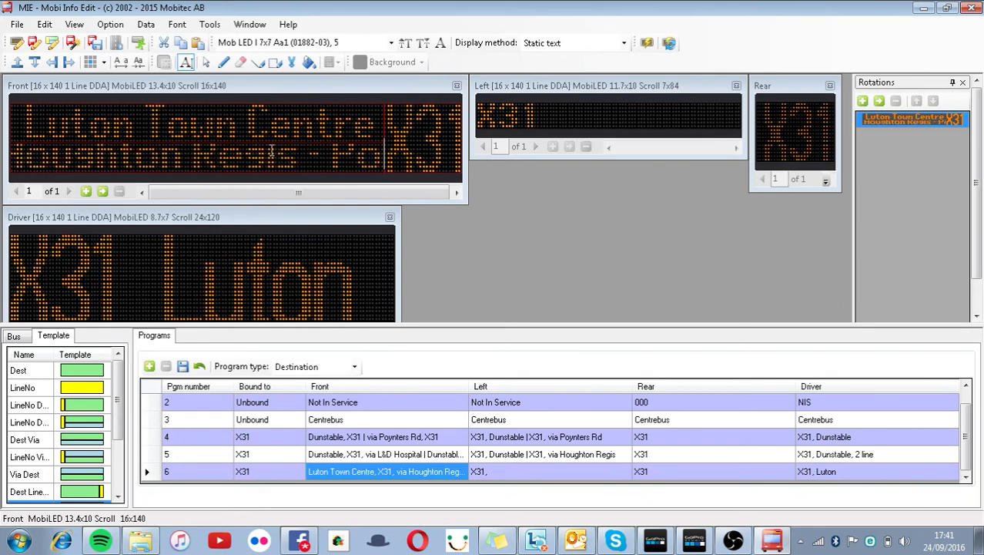
text(ynte)
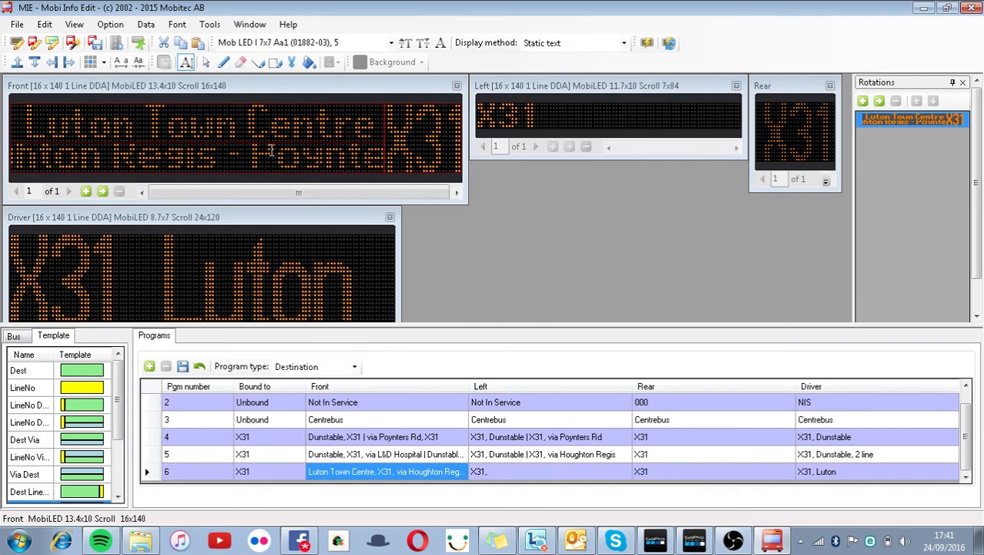
text(rs )
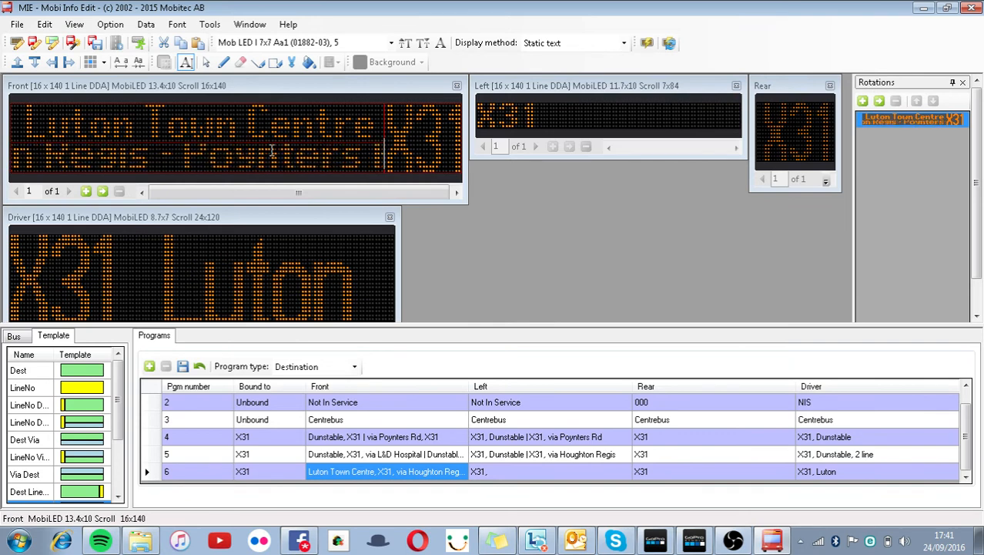
text(Roa)
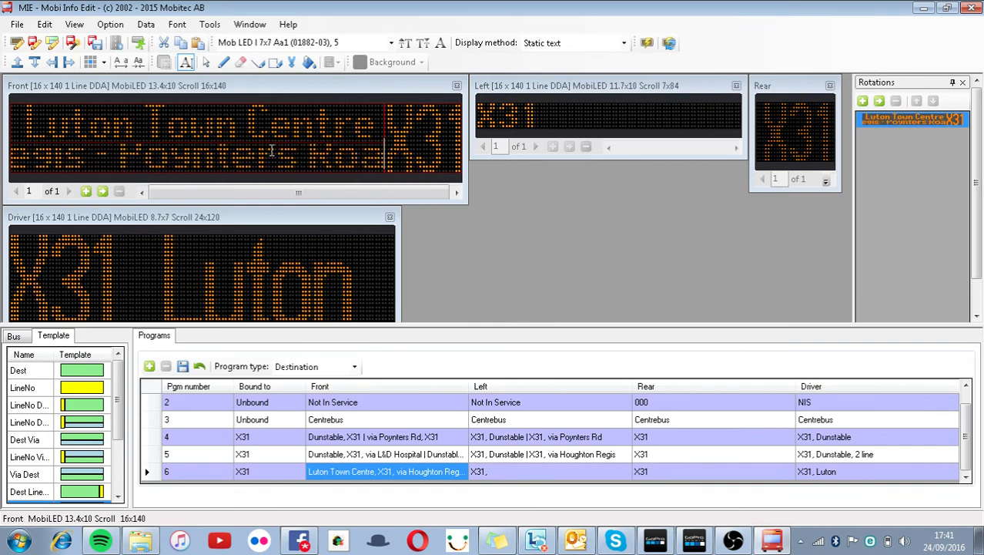
text(d - La)
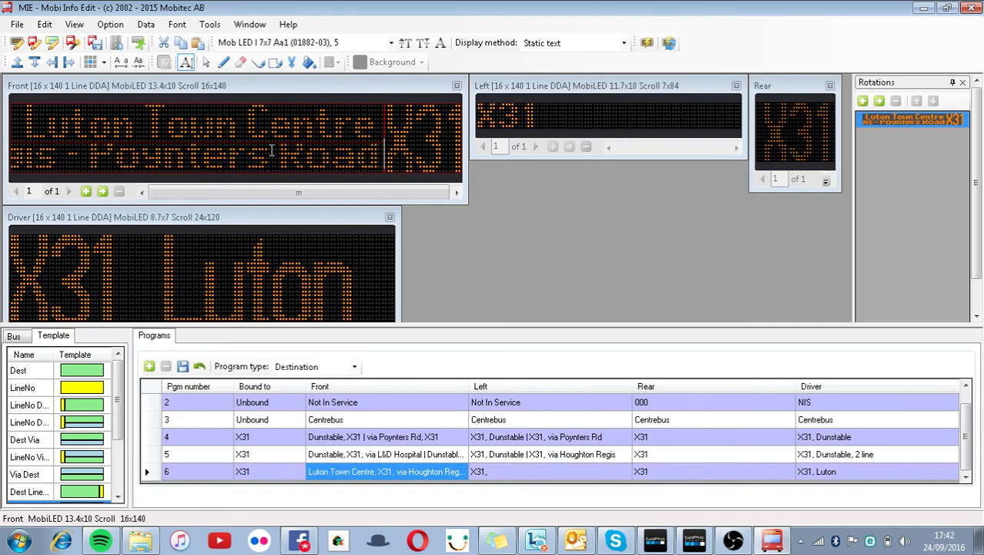
text(L&L)
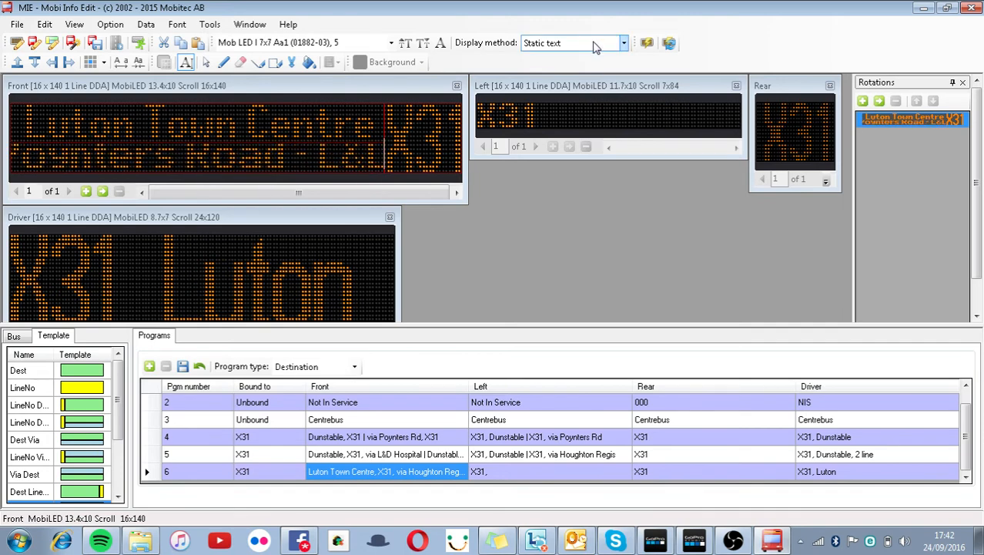
- Change the Front sign's whole via line to the narrower 7x5 font and set its display method to Scrolling text
key(ctrl+a)
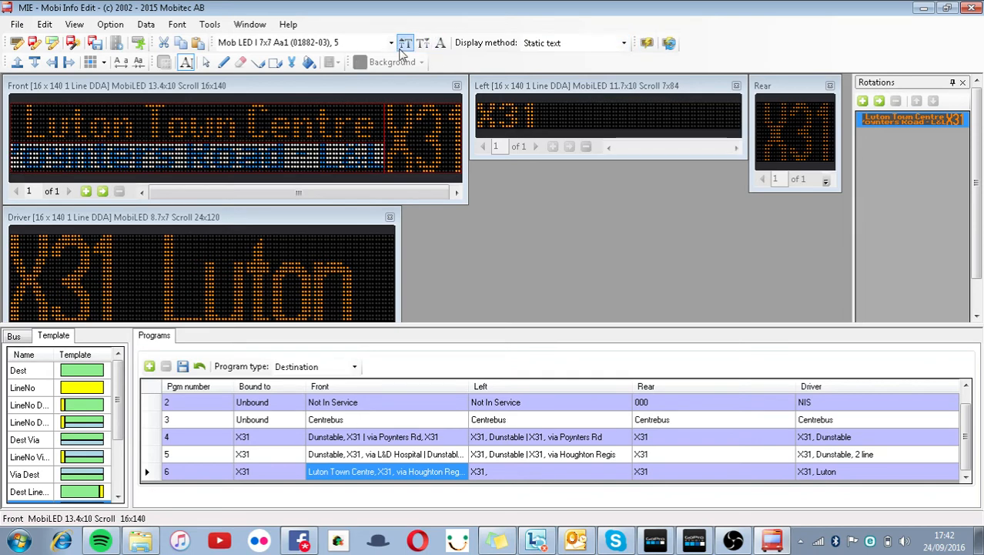
click(423, 44)
click(543, 43)
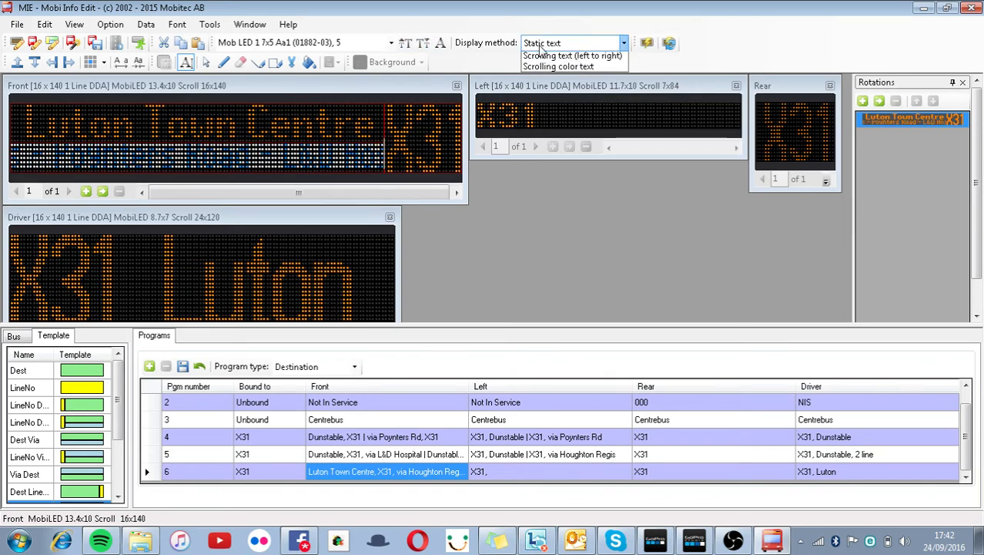
click(538, 66)
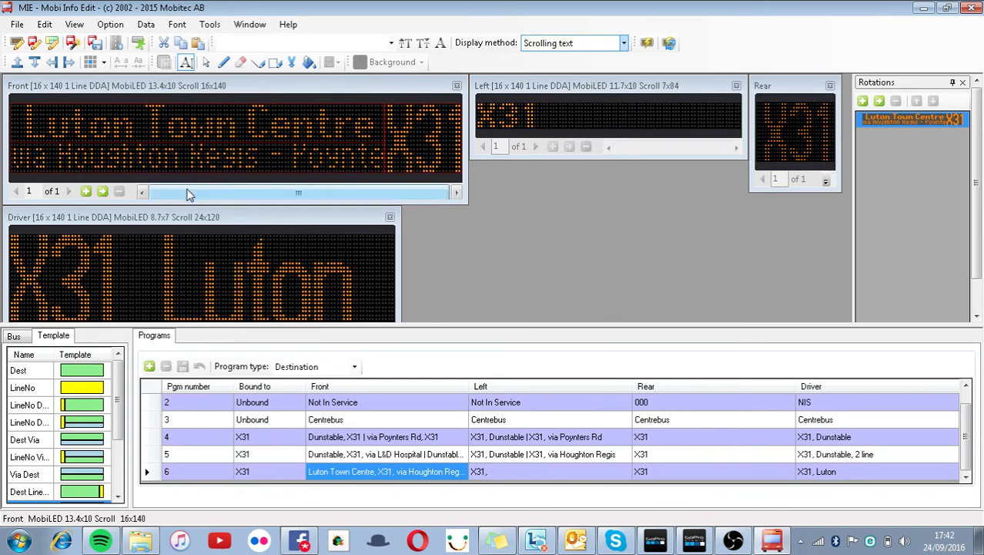
- Correct the end of the Front sign's scrolling via text so that it reads "Dallow Road"
click(189, 155)
drag(159, 191, 460, 198)
click(376, 159)
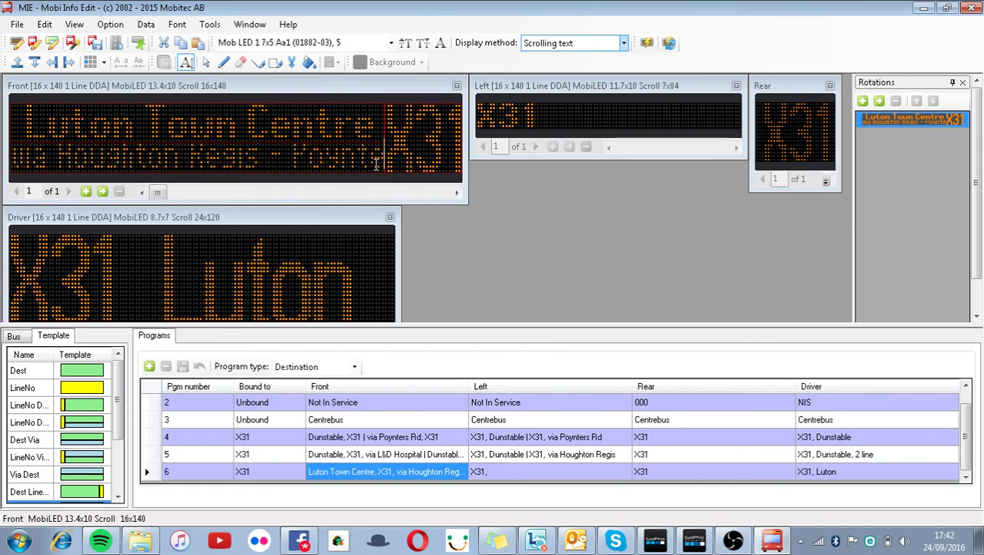
key(Right)
key(Right)
key(Right)
key(Right)
key(Right)
key(Right)
key(Right)
key(Right)
key(Right)
key(Right)
key(Right)
key(Right)
key(Right)
key(Right)
key(Right)
key(Right)
key(Right)
key(Right)
key(Right)
key(Right)
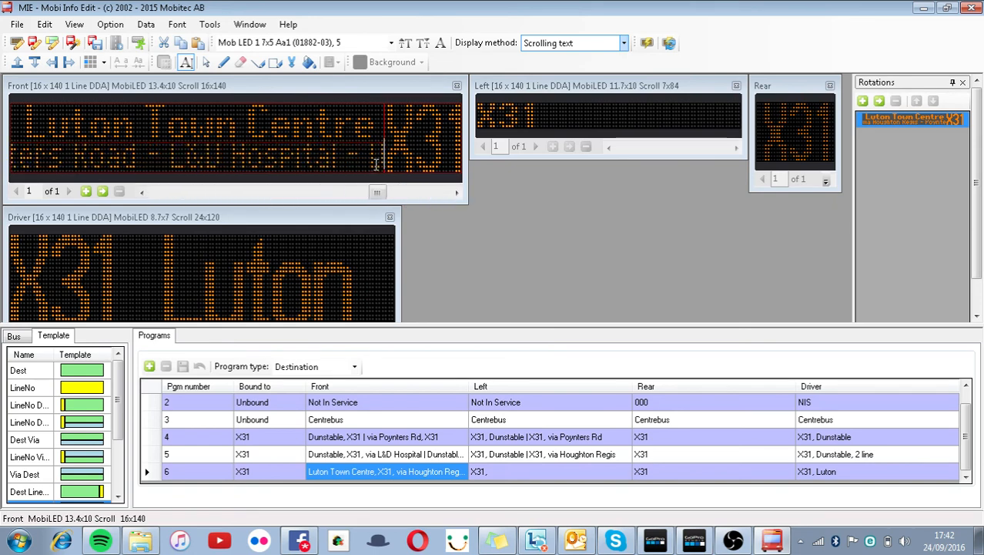
key(Right)
key(Right)
key(Right)
key(Right)
key(Right)
key(Right)
key(Right)
key(Right)
key(Right)
key(Right)
key(BackSpace)
key(BackSpace)
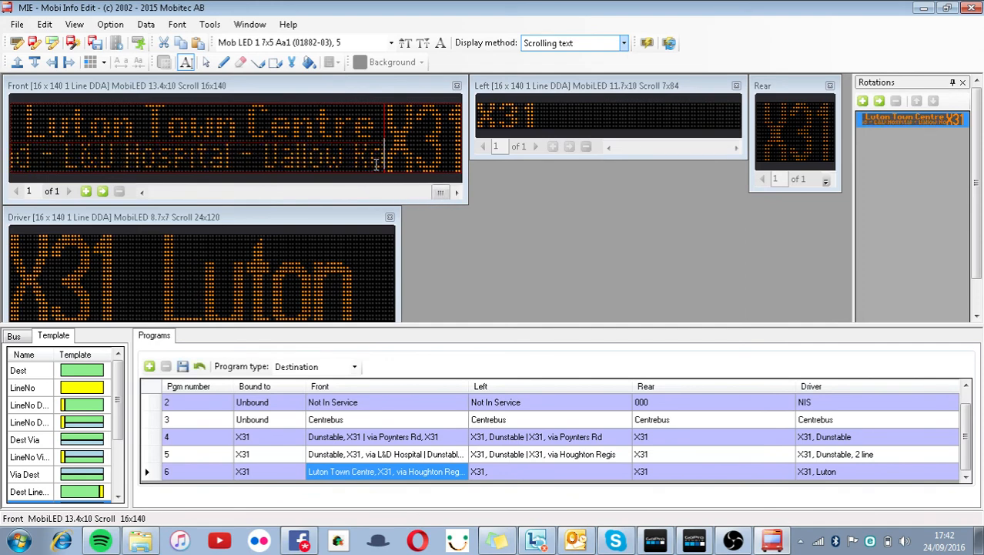
text(oa)
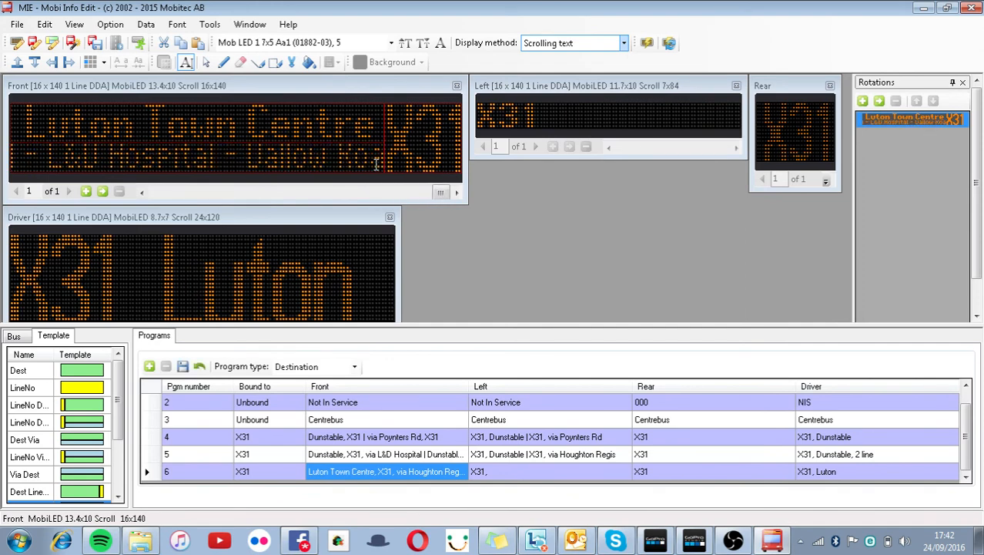
text(d)
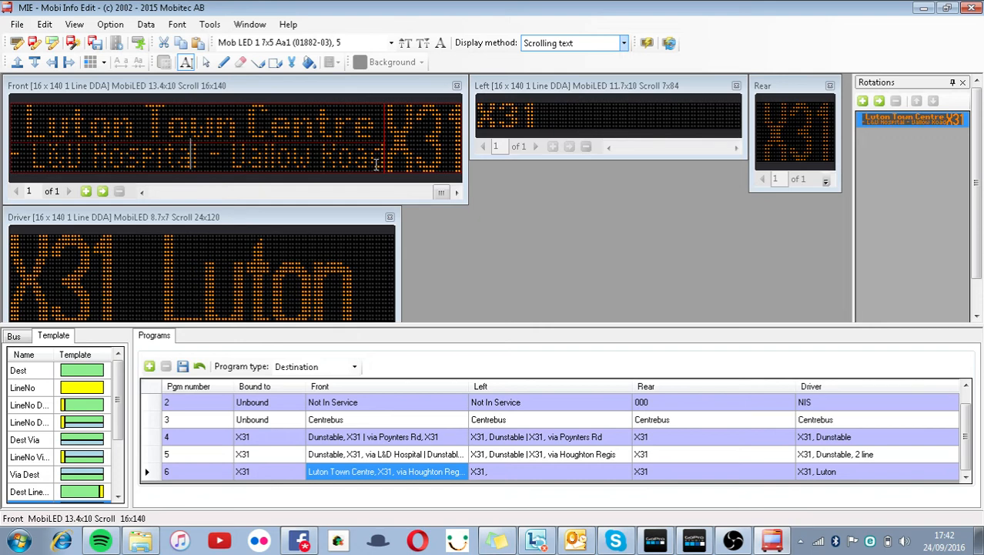
- Return to the start of the Front sign's scrolling via text and align it to the lower left of its area
key(Left)
key(Left)
key(Left)
key(Left)
key(Left)
key(Left)
key(Left)
click(157, 196)
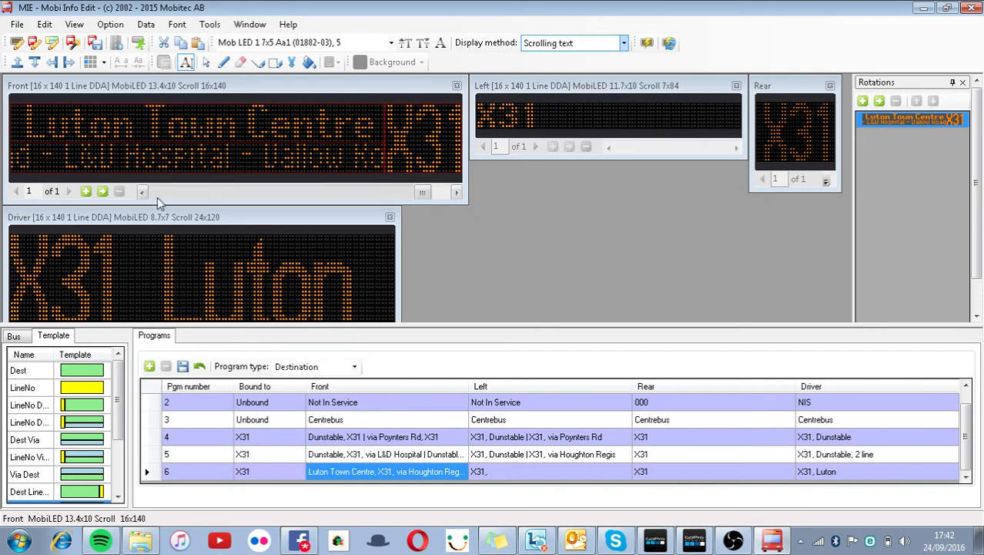
drag(157, 196, 154, 196)
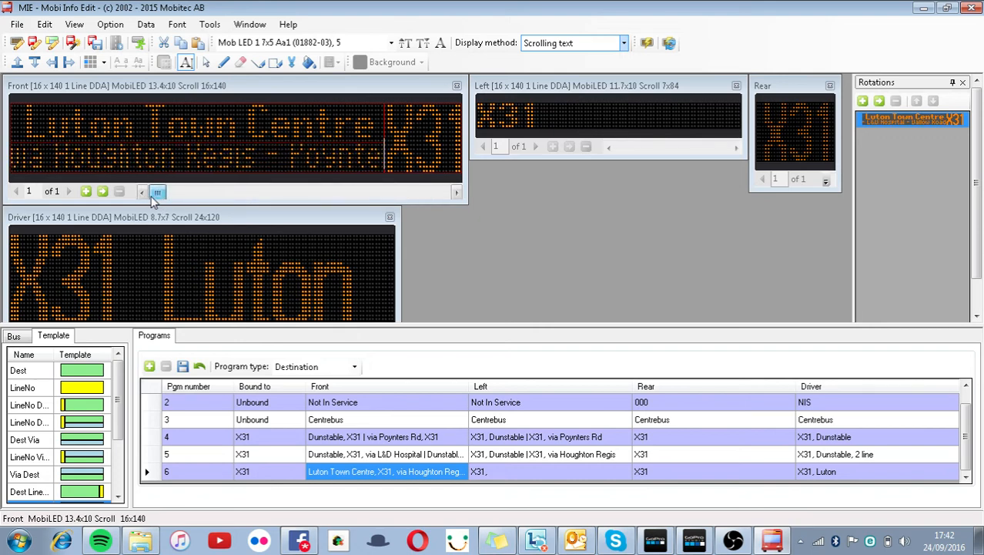
click(177, 157)
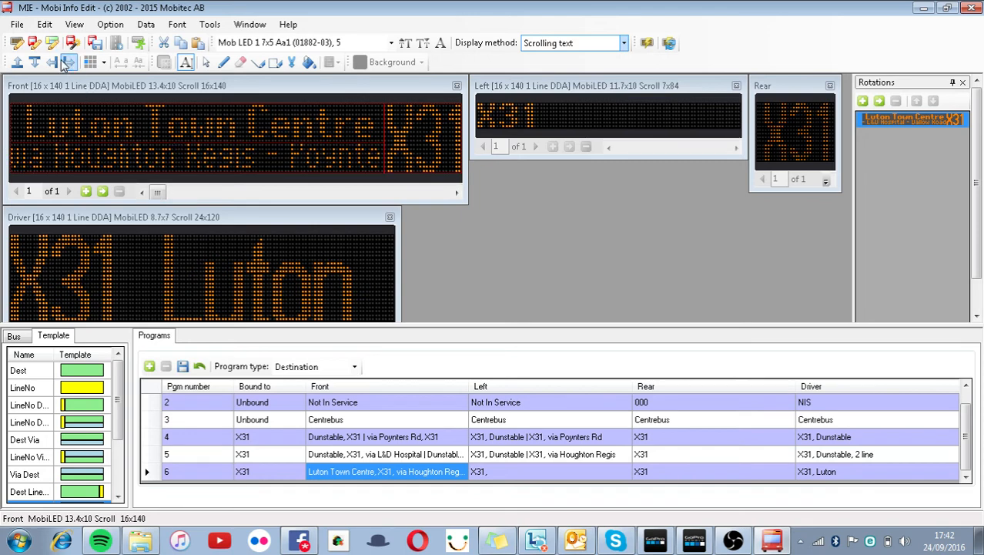
click(103, 62)
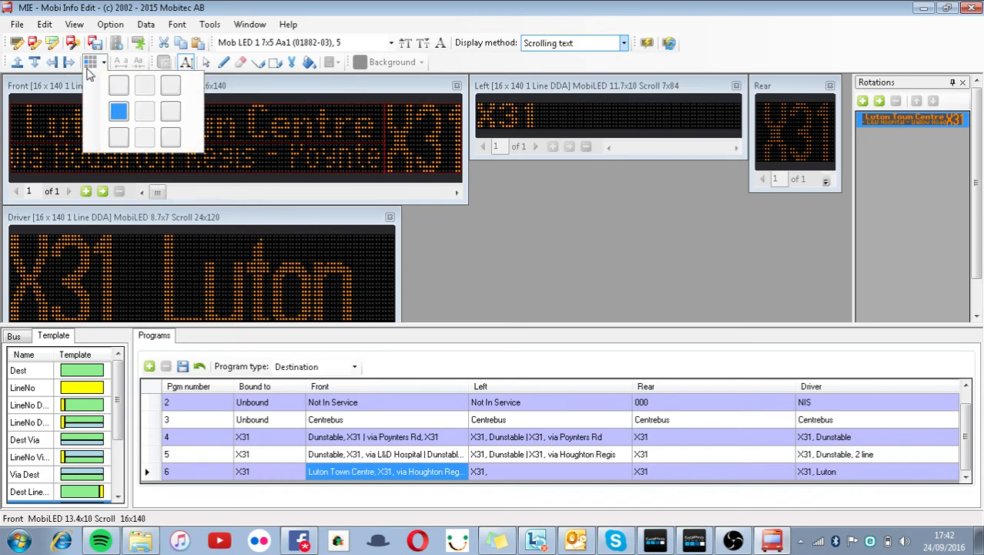
click(99, 134)
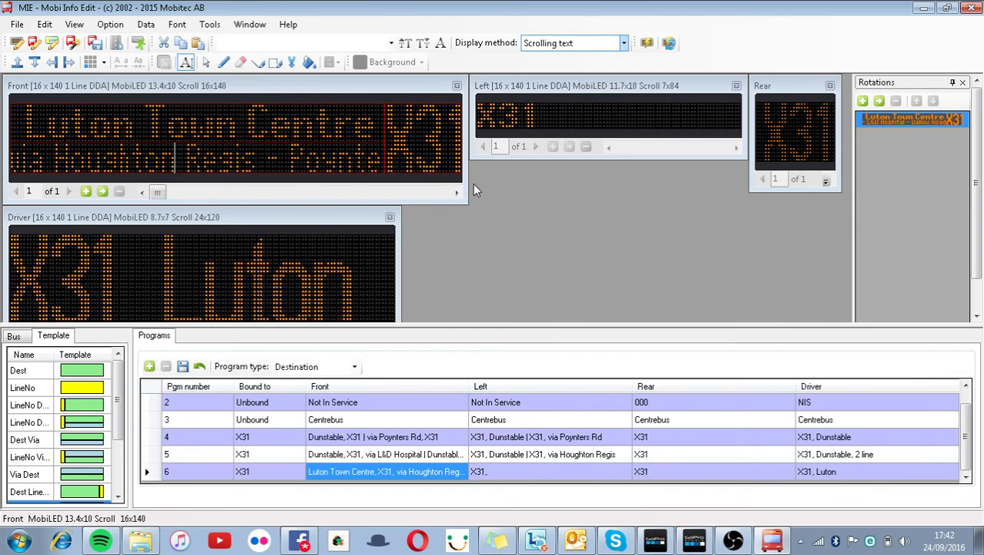
- Enter "Luton Town Ctr" as the Left sign's destination text in program 6
click(587, 117)
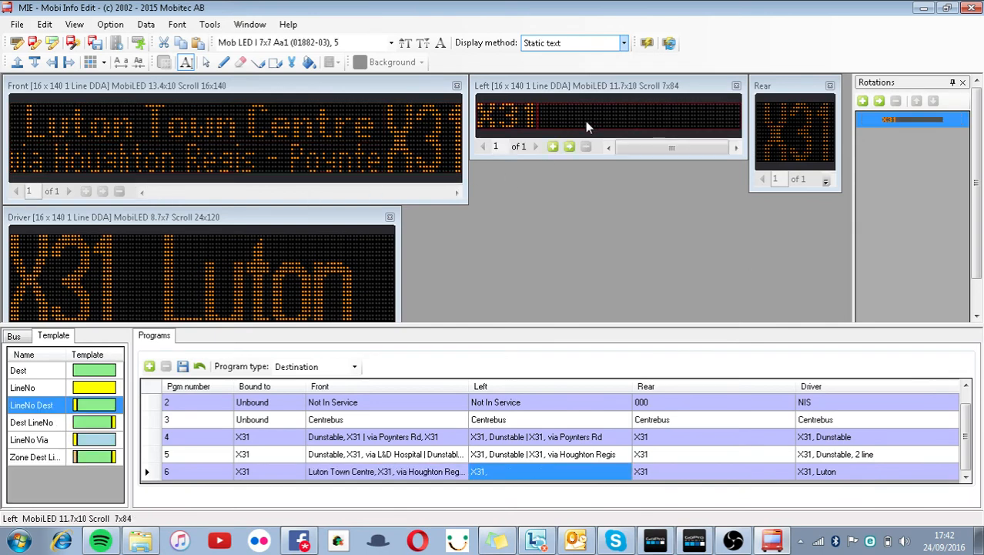
text(Luton)
text( Town)
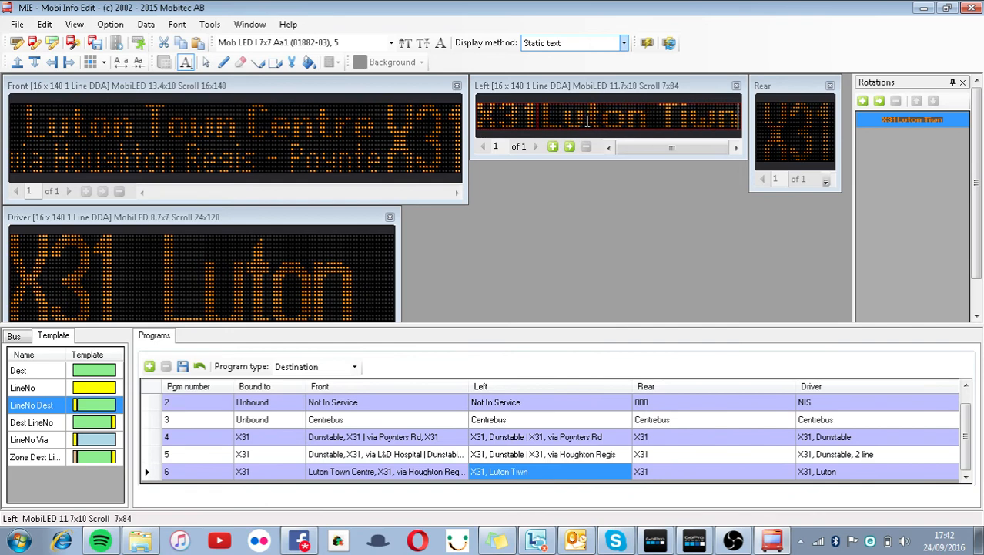
text( Ctr)
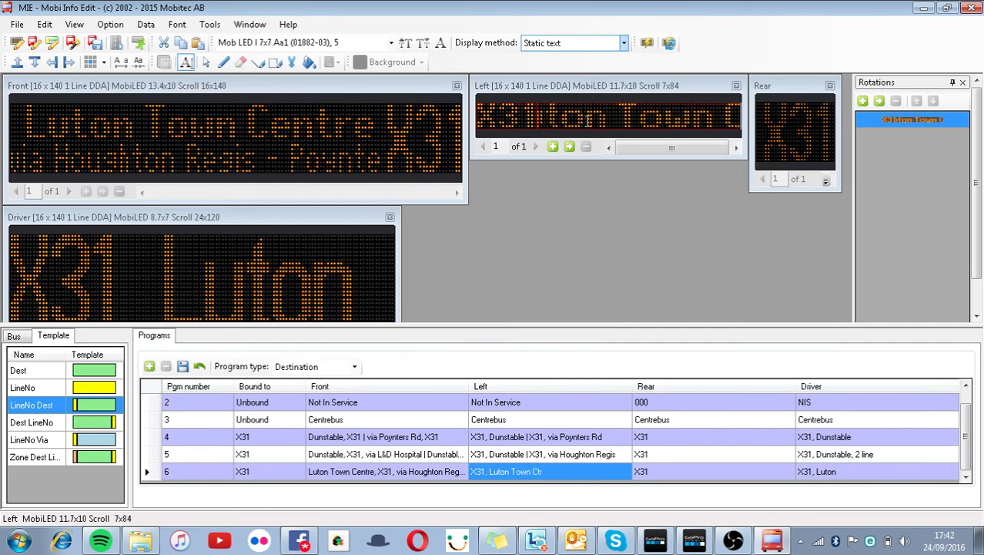
- Save the changes and run the bus simulation of program 6, stopping it after checking the scrolling via text
click(243, 158)
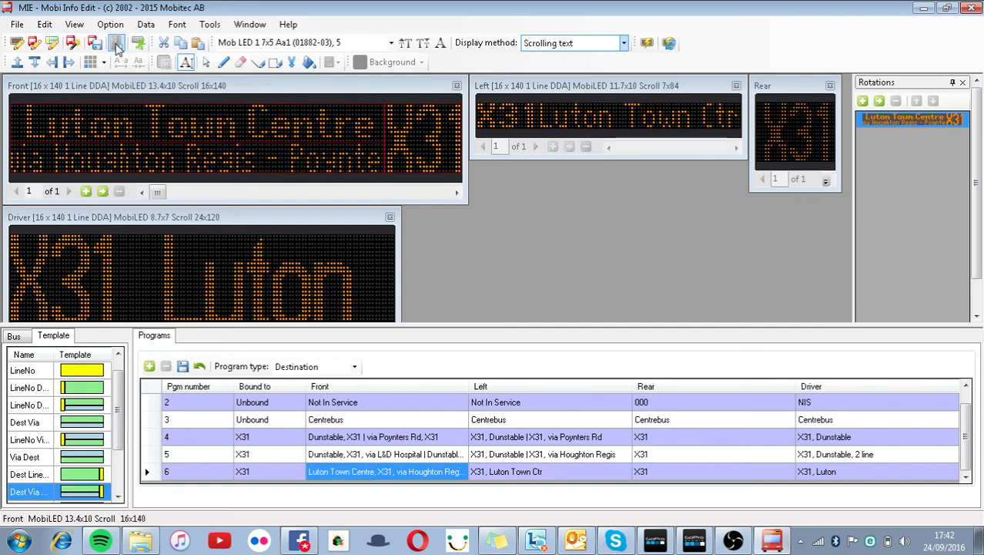
click(117, 43)
click(466, 326)
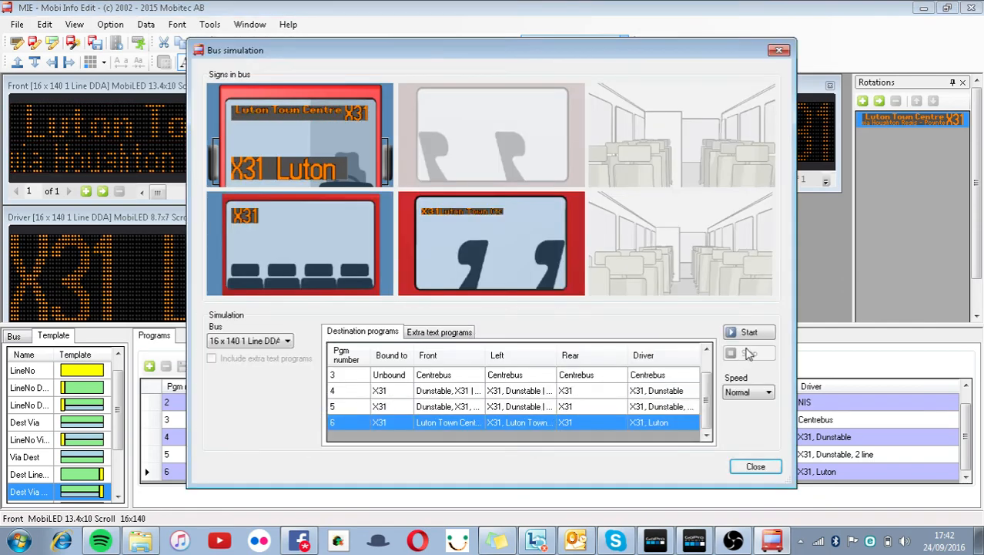
click(748, 333)
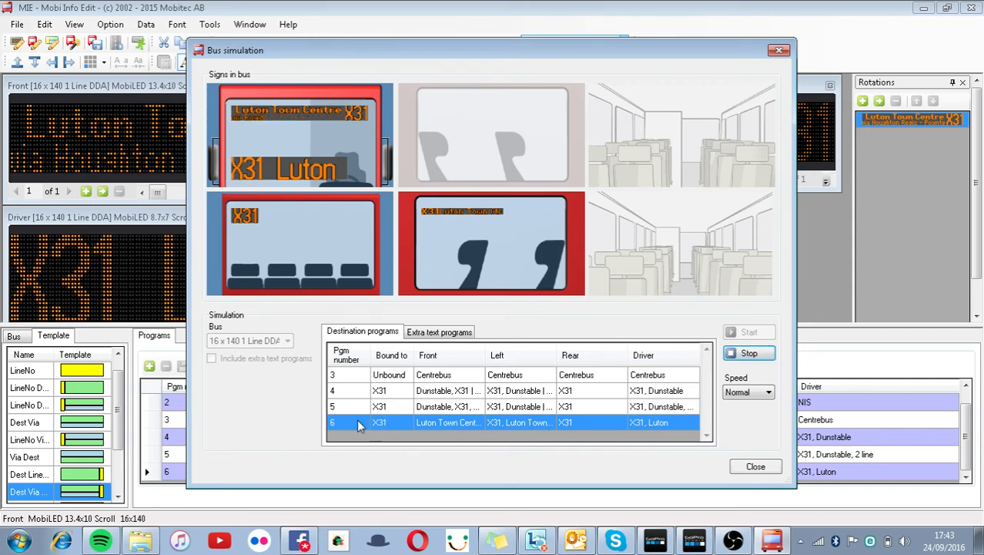
click(743, 354)
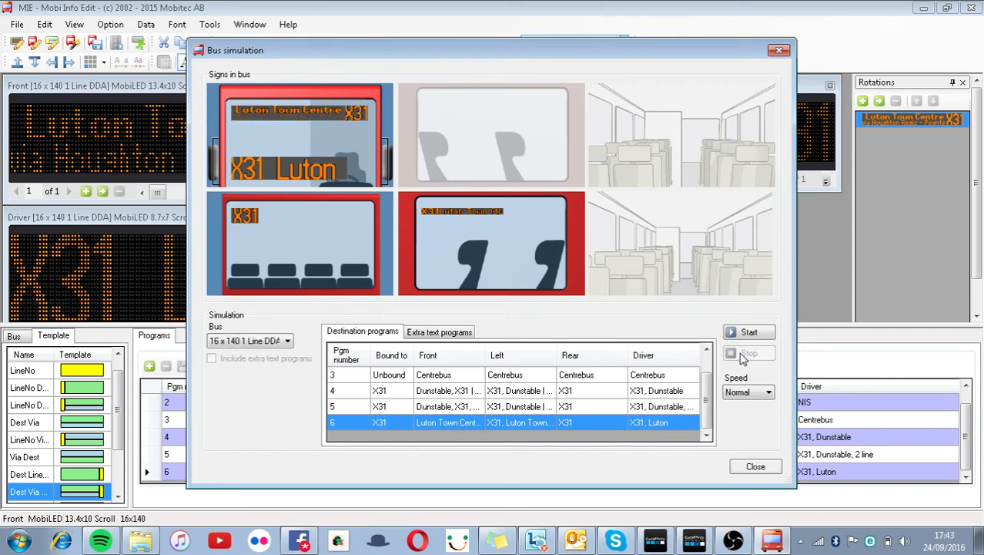
- Run the bus simulation for program 5 to review its rotating Dunstable displays, and close the simulation
click(367, 406)
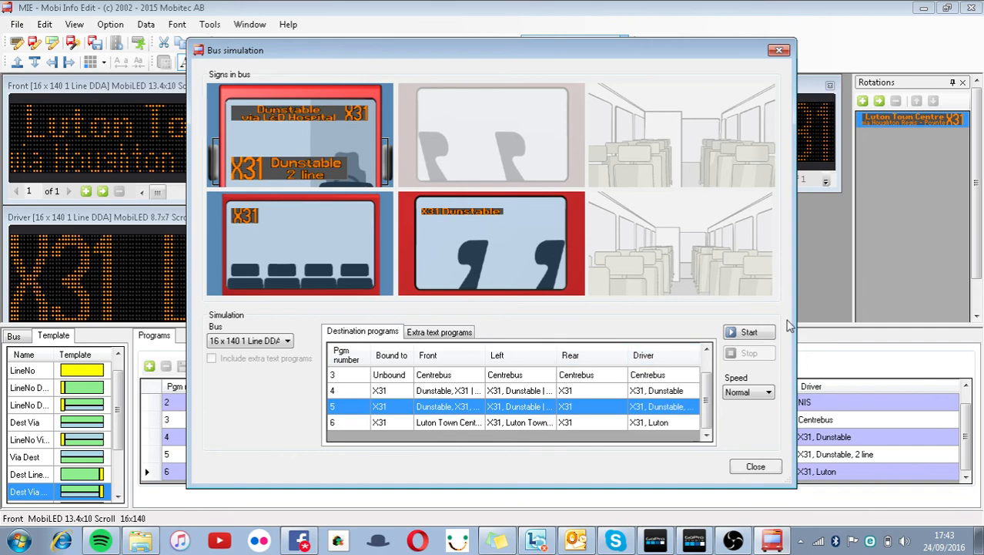
click(758, 333)
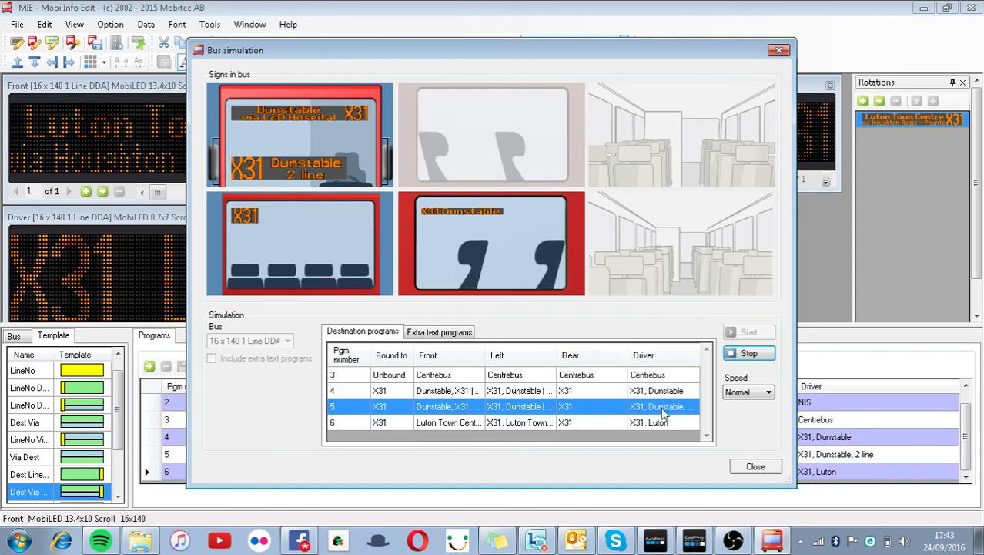
click(755, 467)
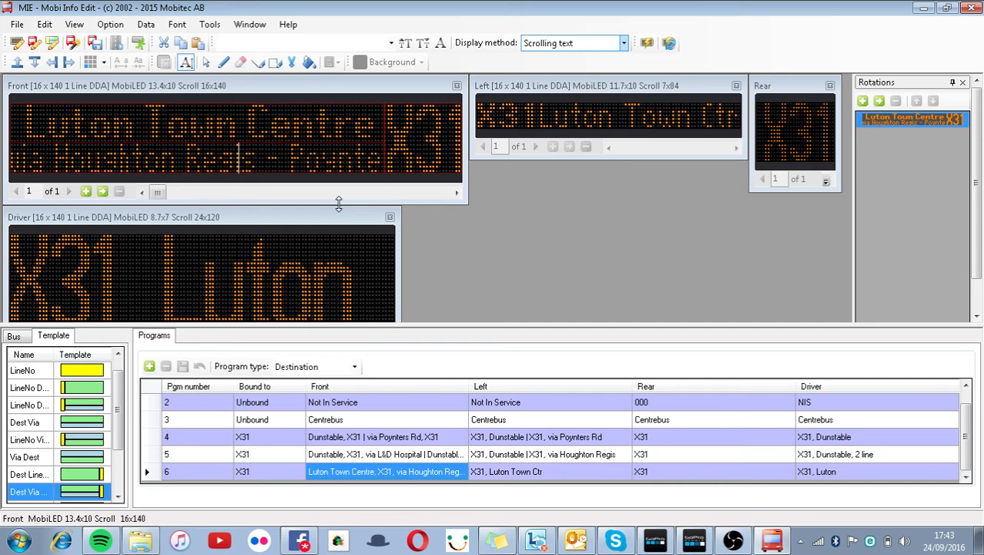
- Create destination program 7 bound to line number X31, leaving the alternative display text empty
click(150, 368)
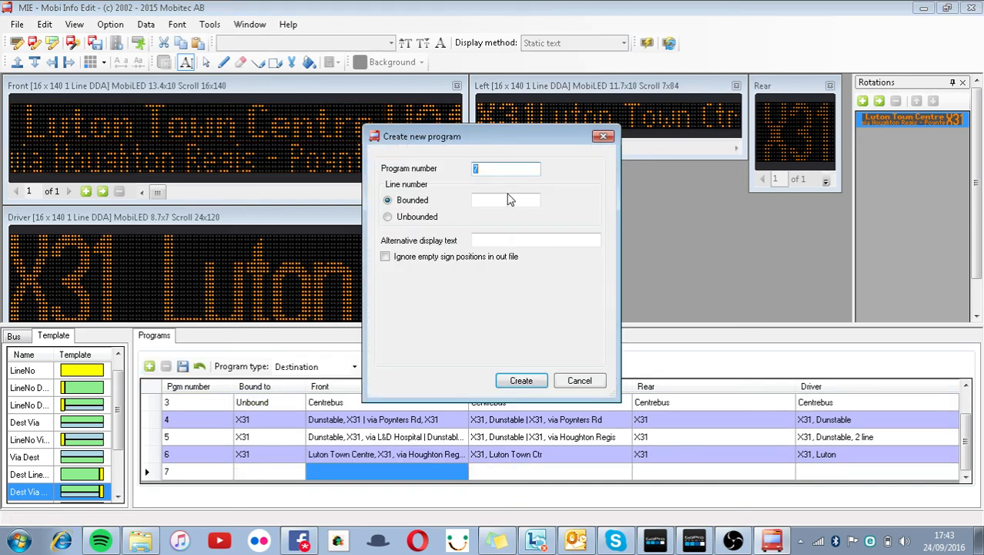
click(507, 199)
click(504, 240)
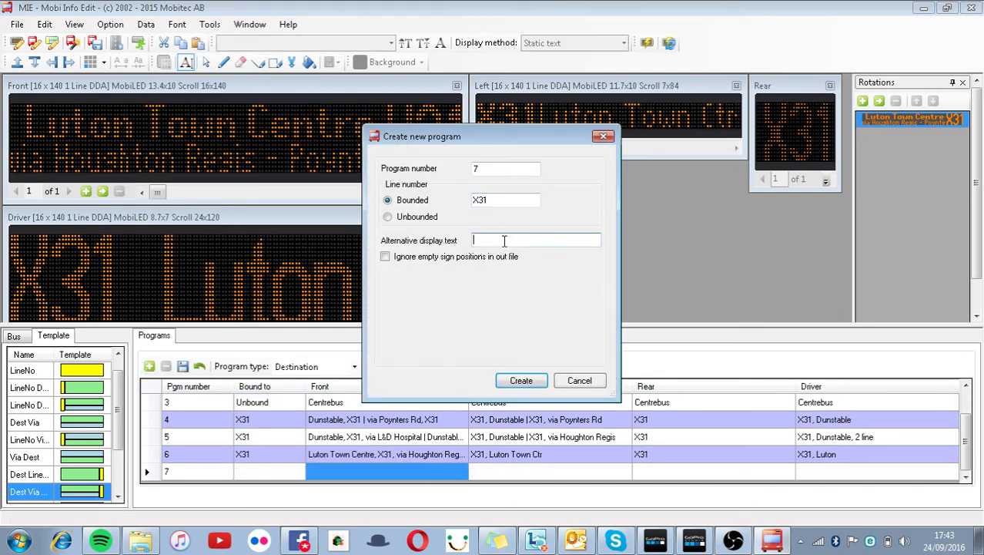
click(520, 380)
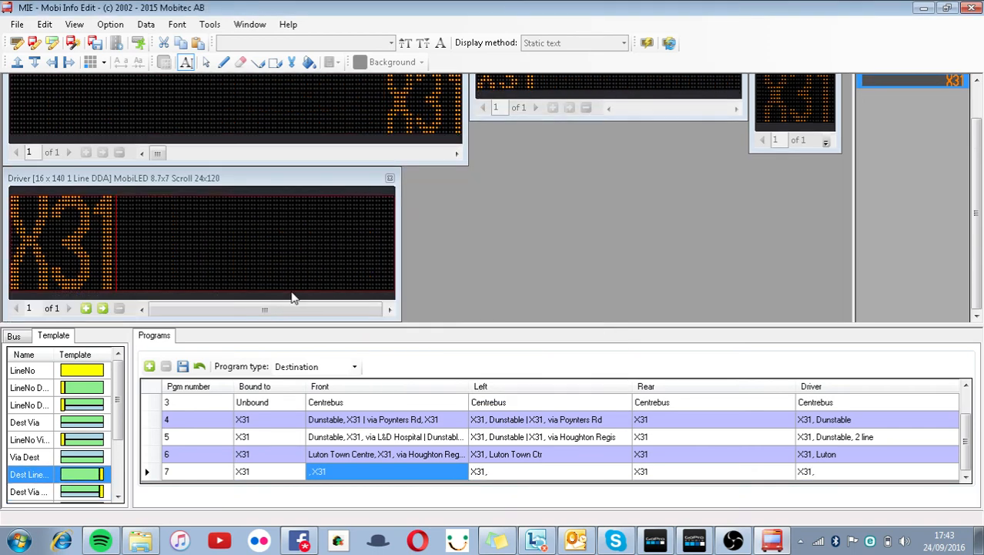
- Give program 7's Driver sign a line-number layout with two text rows reading "Dunstable" and "then MK"
click(73, 479)
click(226, 211)
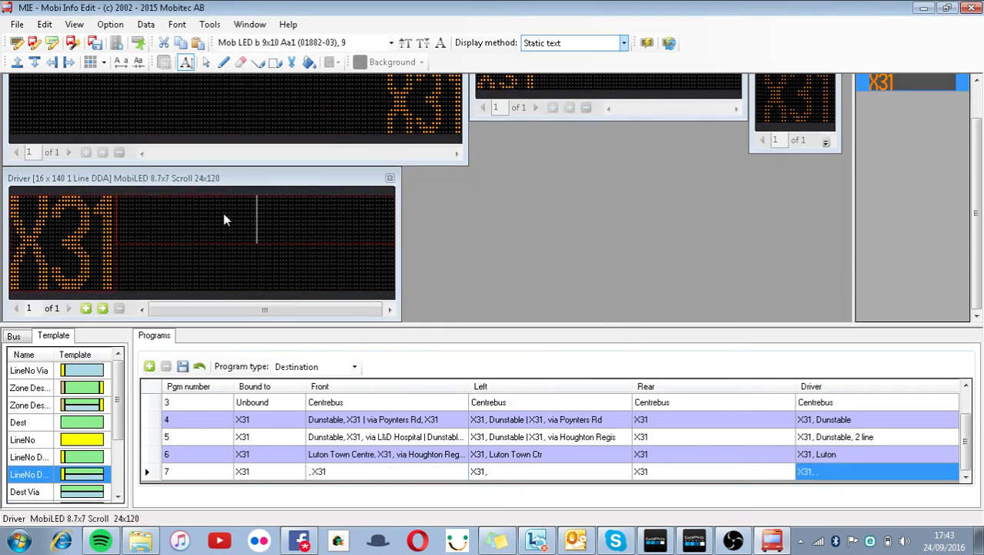
text(Dunstable)
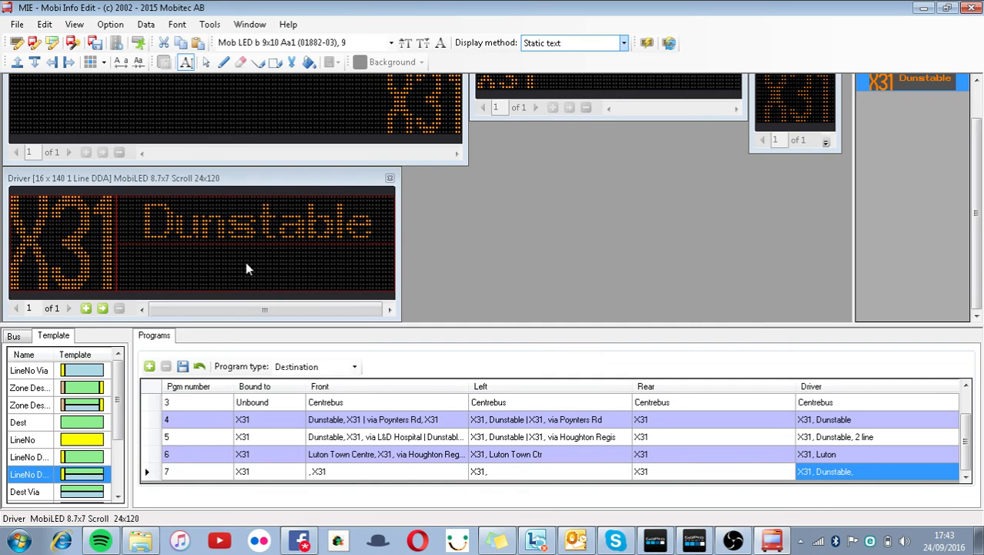
key(Return)
text(then MK)
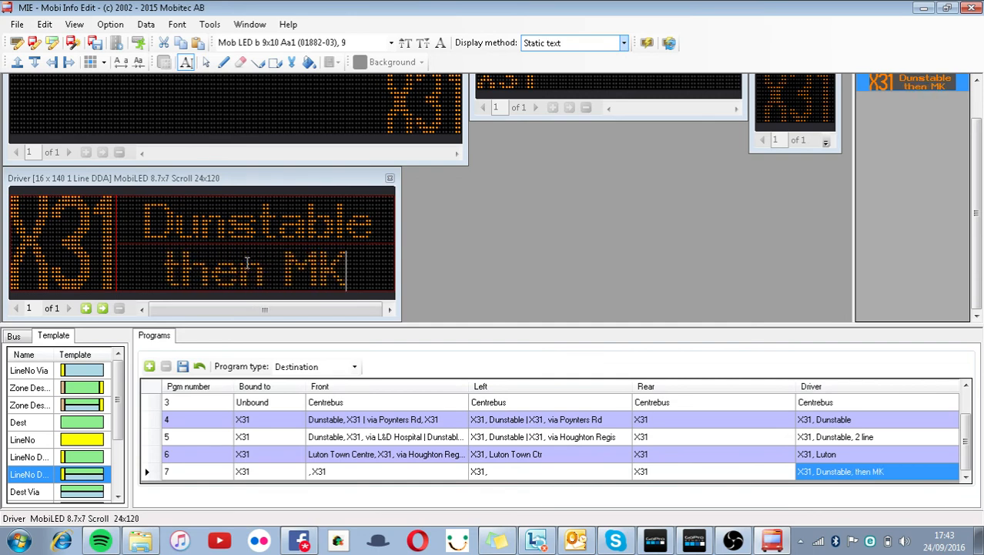
- Enter "Dunstable" as the Left sign's destination text in program 7
click(325, 129)
click(615, 110)
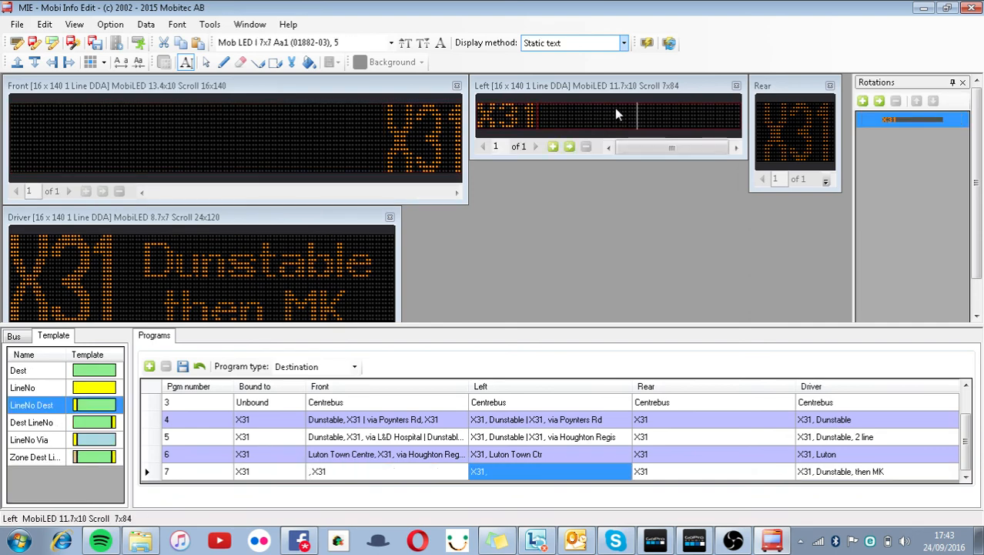
text(Dunsabl)
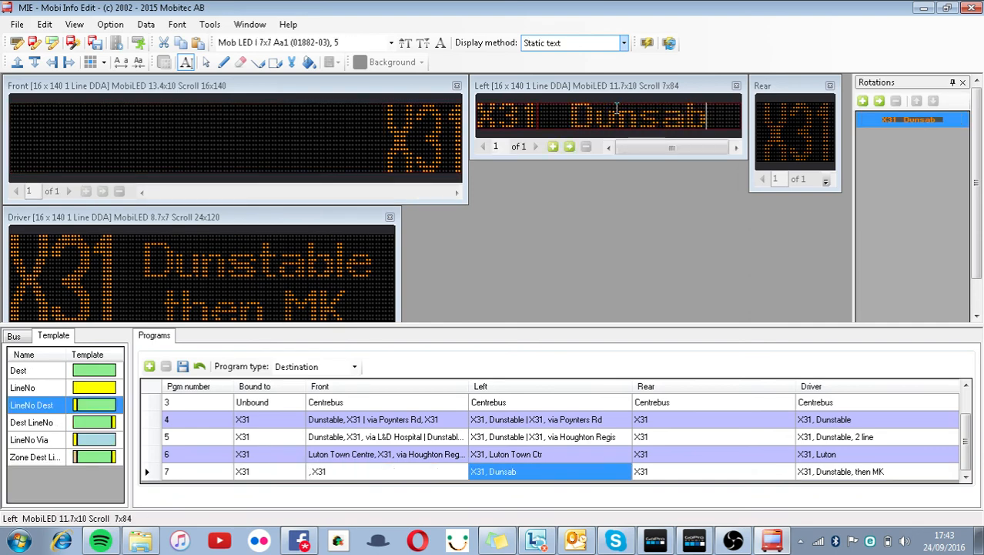
key(BackSpace)
key(BackSpace)
key(BackSpace)
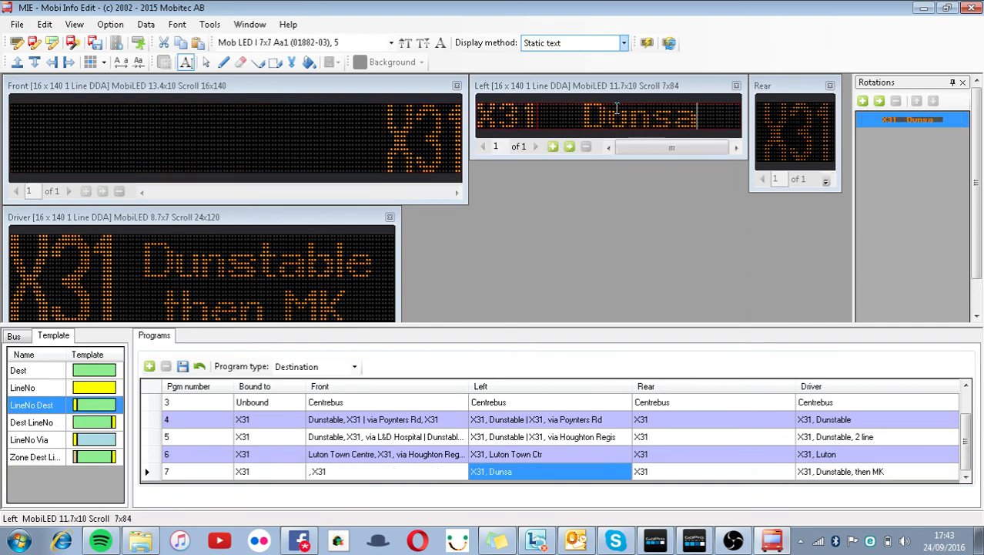
text(table)
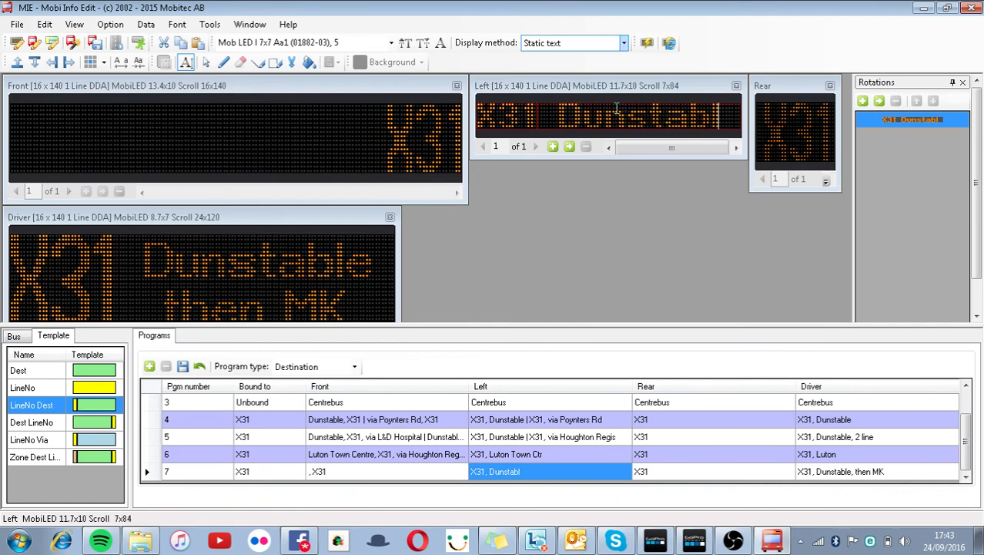
- Add a second rotation to program 7's Left sign, reading "then M.Keynes" beside the X31
click(569, 145)
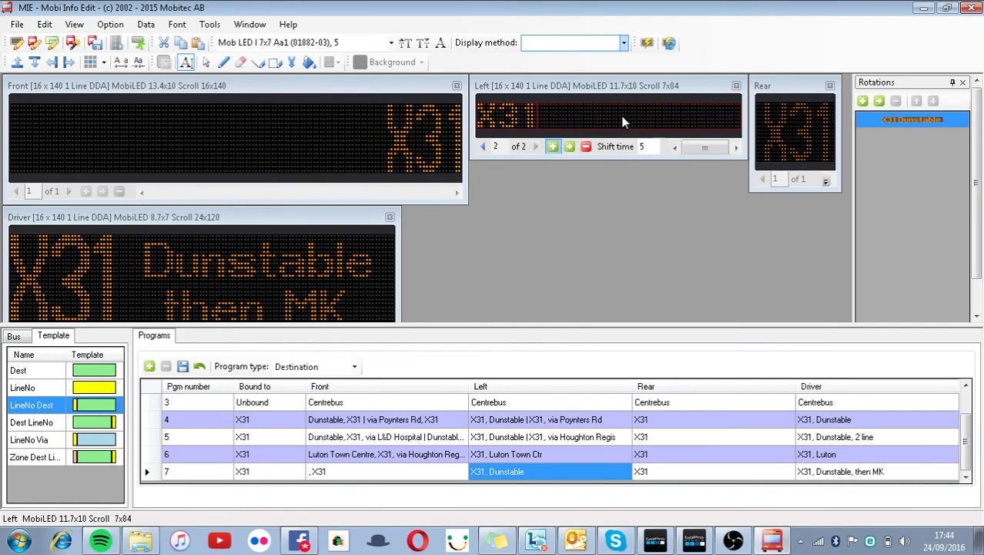
click(621, 116)
text(then M.Keynes)
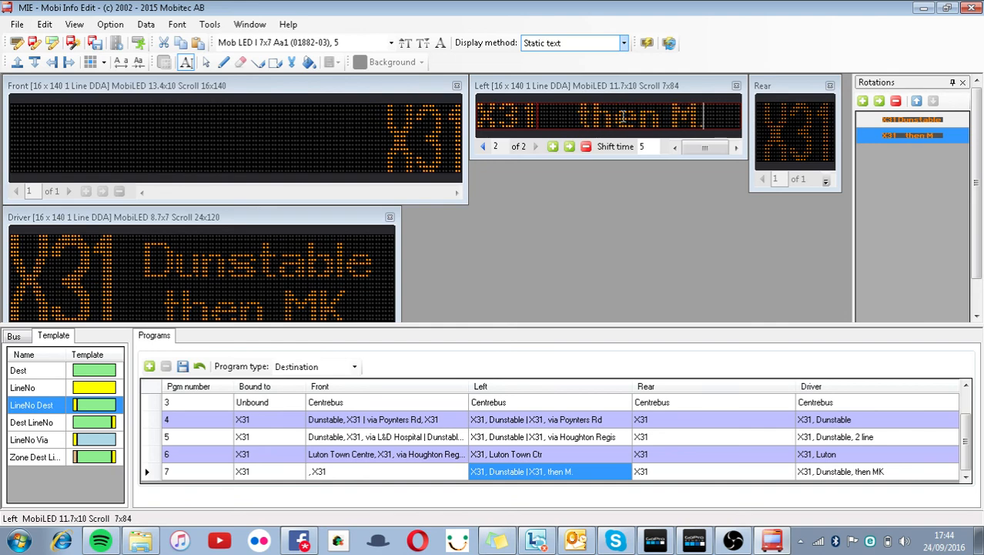
click(647, 41)
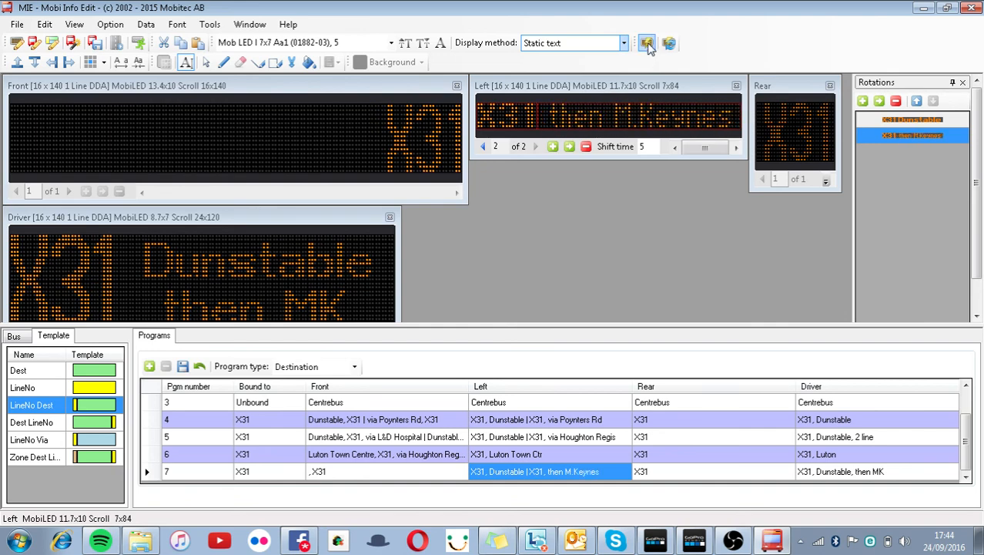
- Enter "Dunstable" on program 7's Front sign in the Mob LED h 16x9 font and align it to the left
click(323, 126)
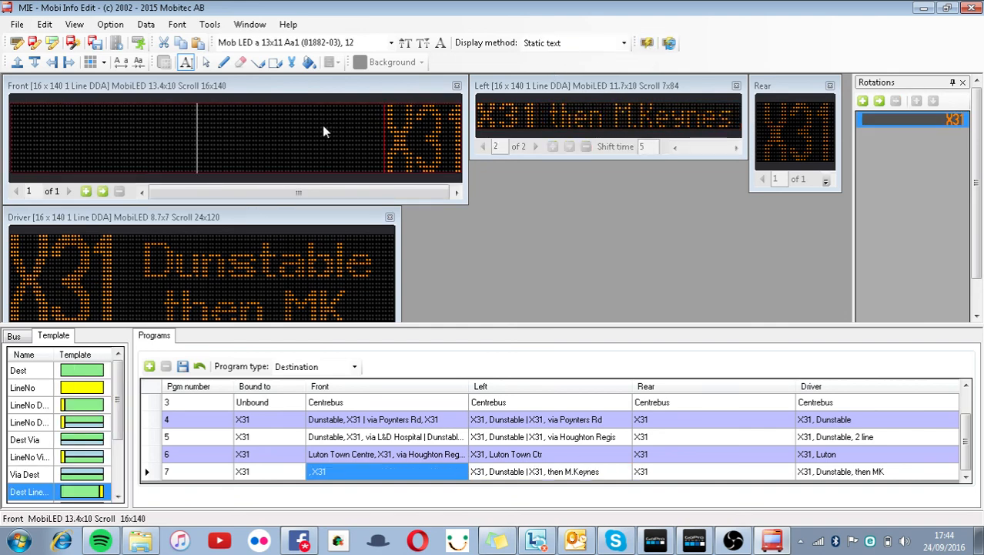
text(Dunstable)
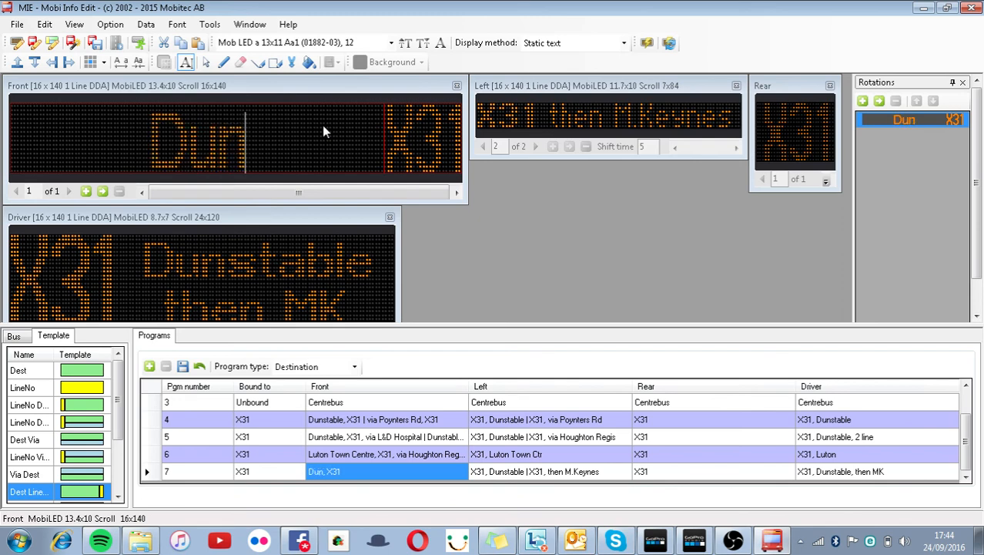
click(423, 44)
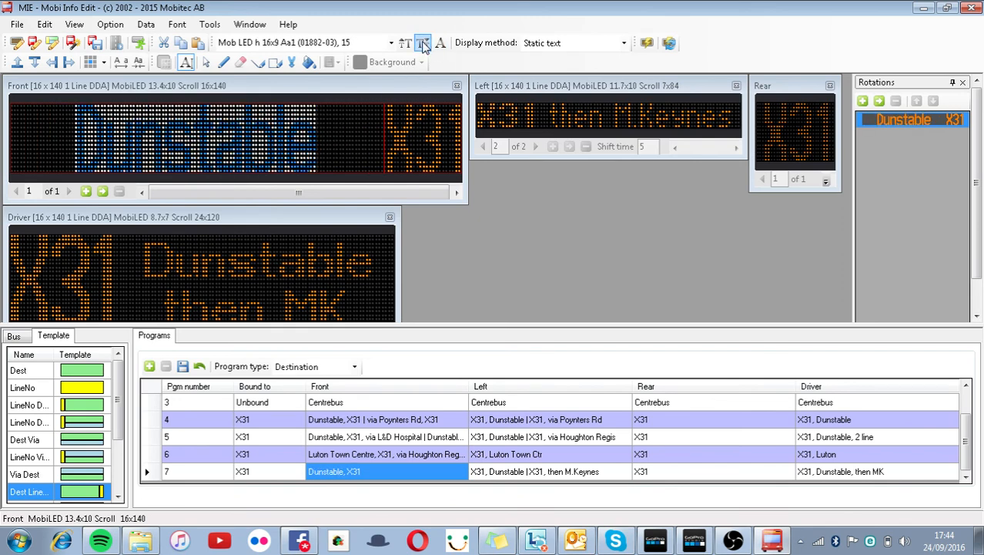
click(91, 65)
click(115, 110)
- Start a separate text after "Dunstable" on the Front sign and reduce its font to Mob LED 1 7x5
click(270, 134)
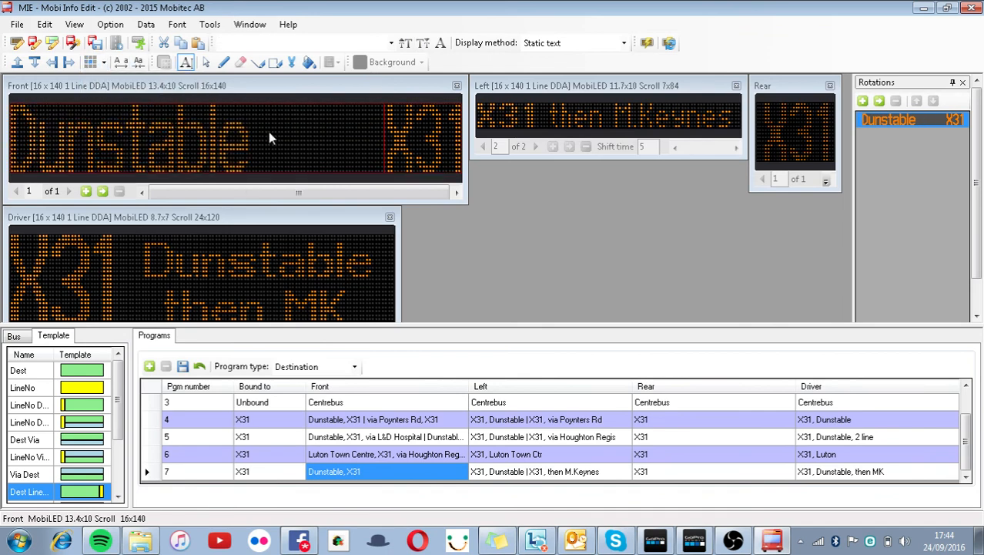
click(313, 130)
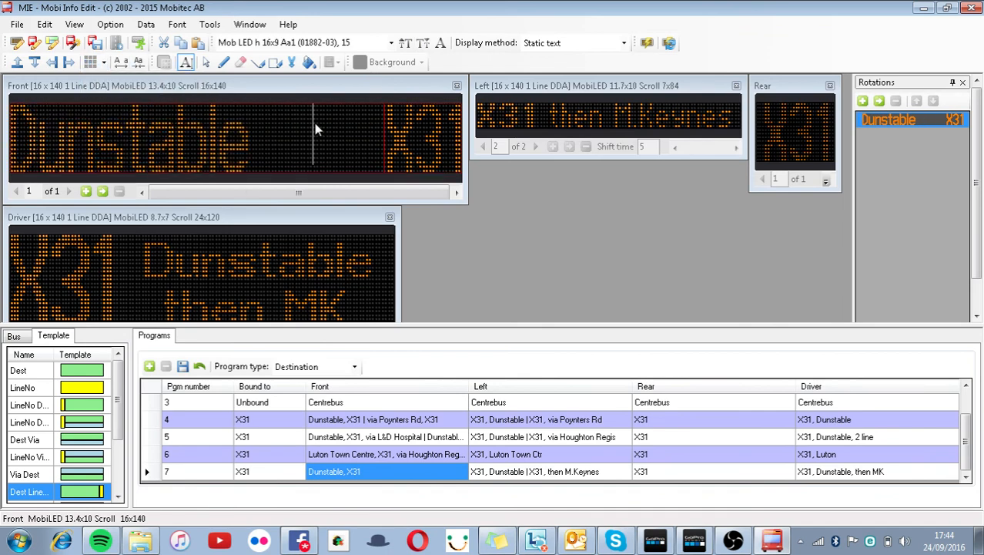
click(423, 43)
click(423, 43)
click(422, 44)
click(423, 43)
click(423, 43)
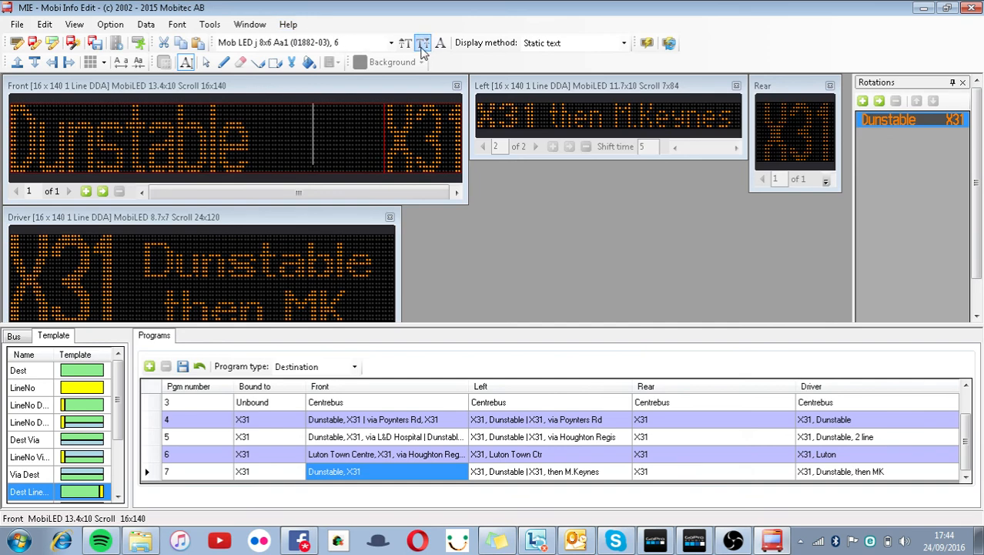
click(423, 44)
click(423, 44)
click(423, 43)
click(423, 43)
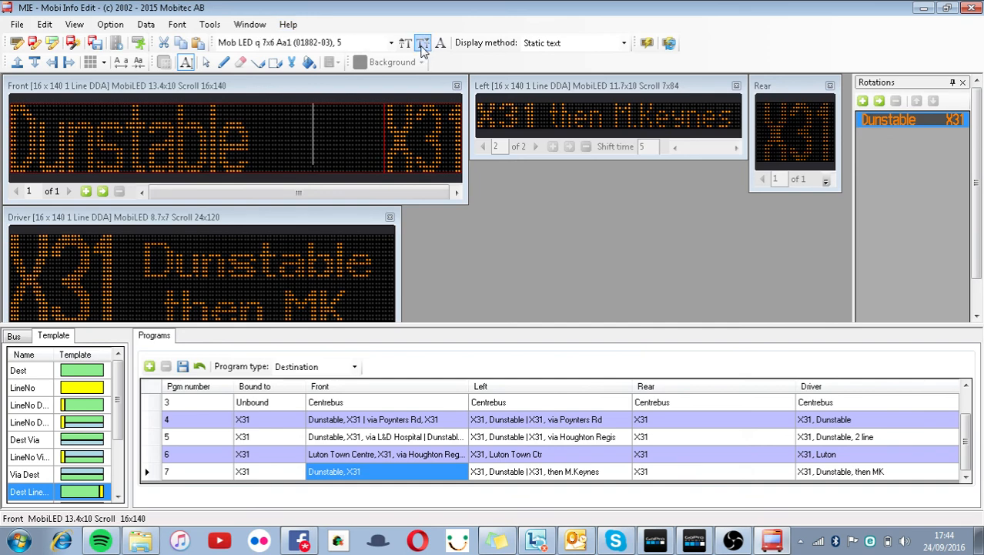
click(423, 43)
click(422, 43)
click(313, 120)
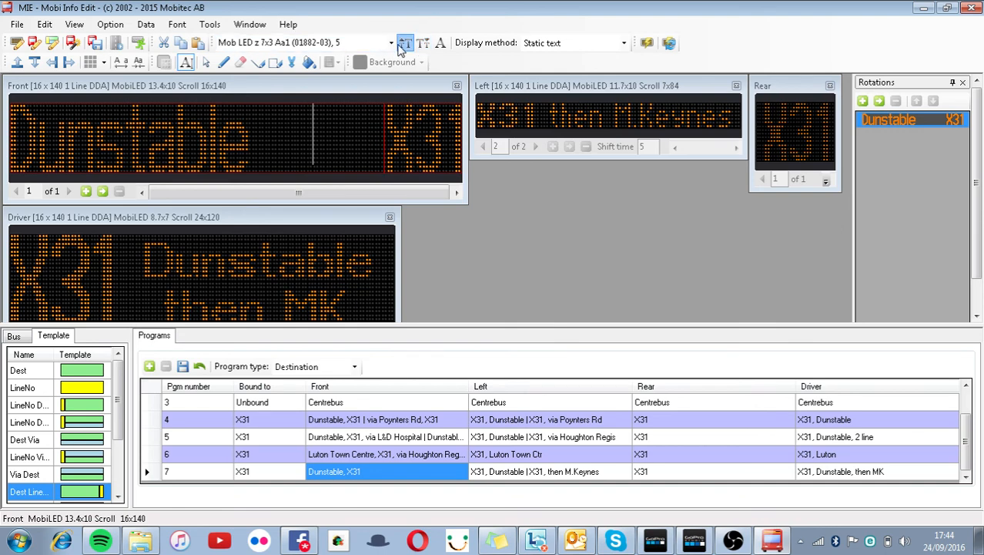
- Enter "then" in the small font on the Front sign, with "M.Keynes" on the row below it
text(then)
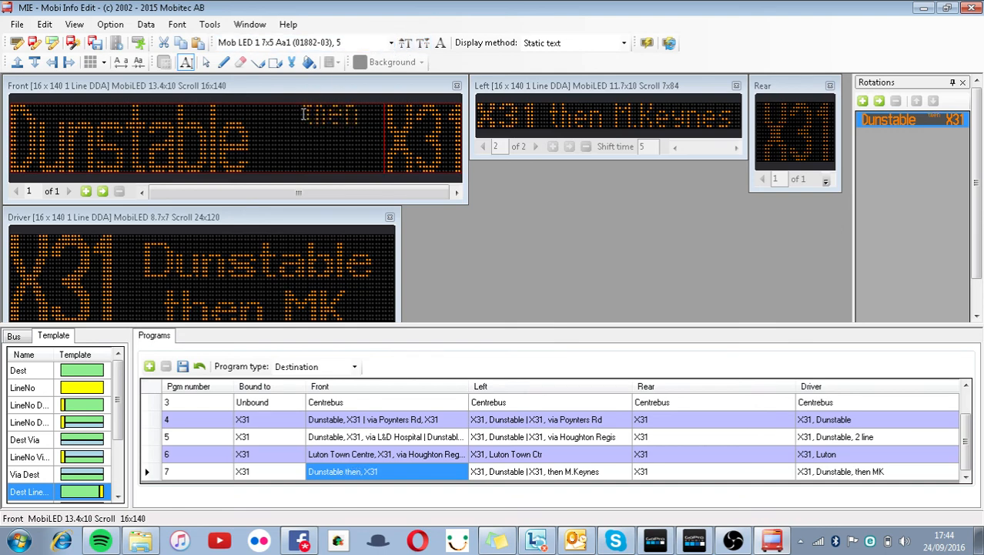
key(Return)
text(M.Keynes)
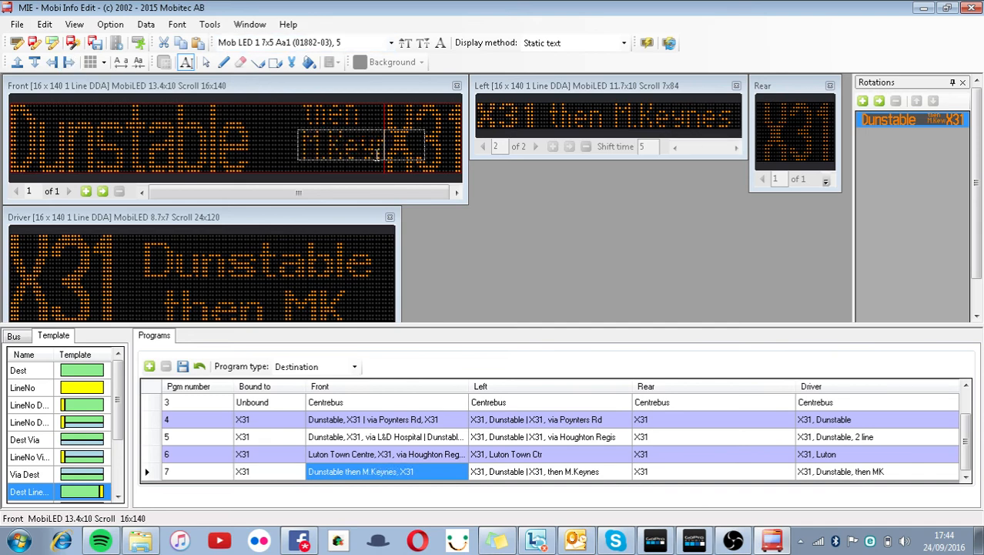
- Shift the "M.Keynes" text left on the Front sign until it fits between "Dunstable" and the X31 area
key(Left)
key(Left)
key(Left)
key(Left)
key(Left)
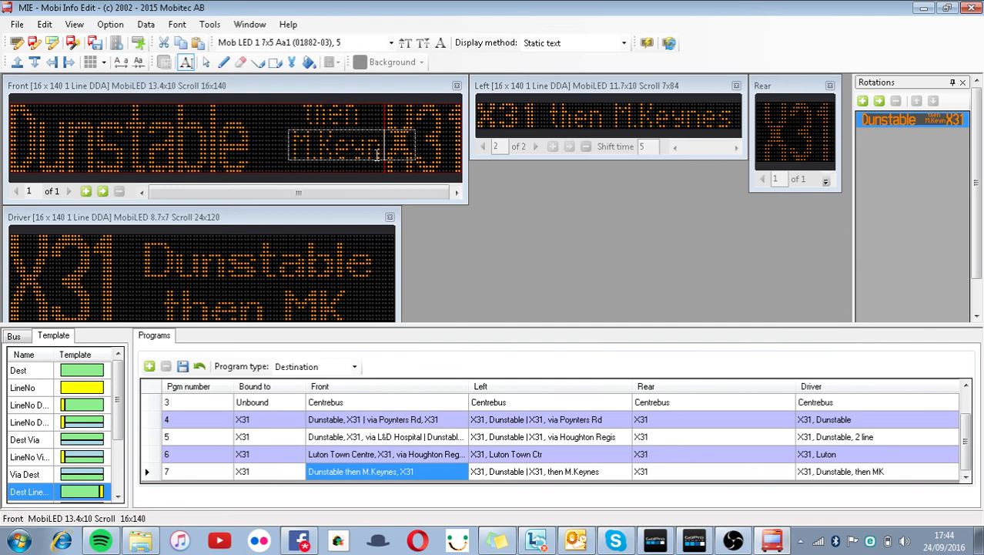
key(Left)
key(Left)
key(Left)
key(Left)
key(Left)
key(Left)
key(Left)
key(Left)
key(Left)
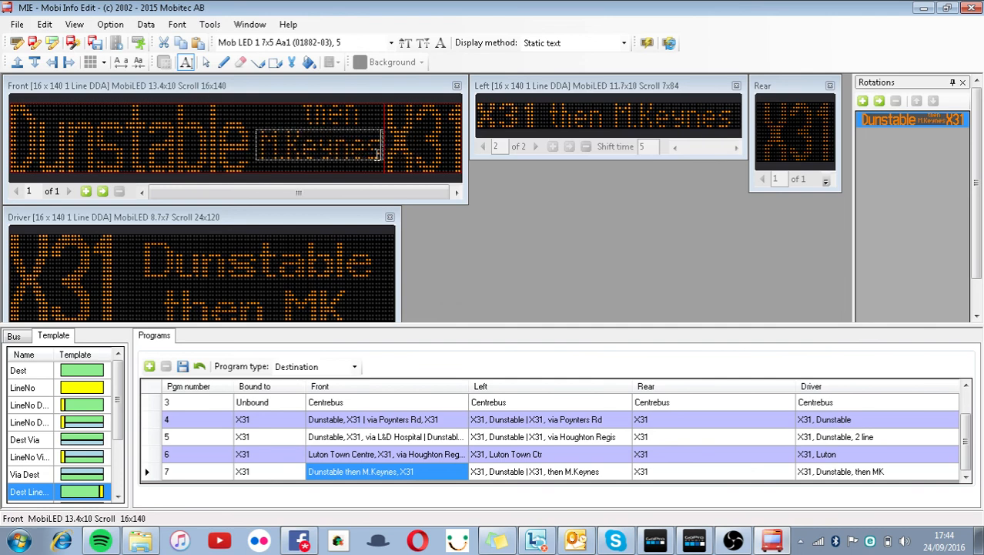
- Lower "M.Keynes" to the bottom edge of the Front sign and shift "then" left until it is centred above it
key(Down)
key(Down)
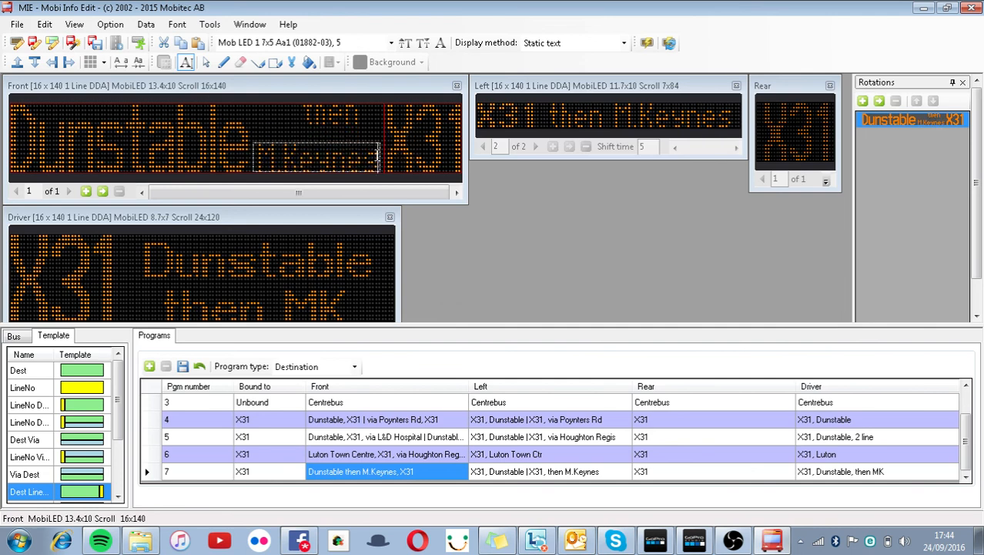
click(327, 119)
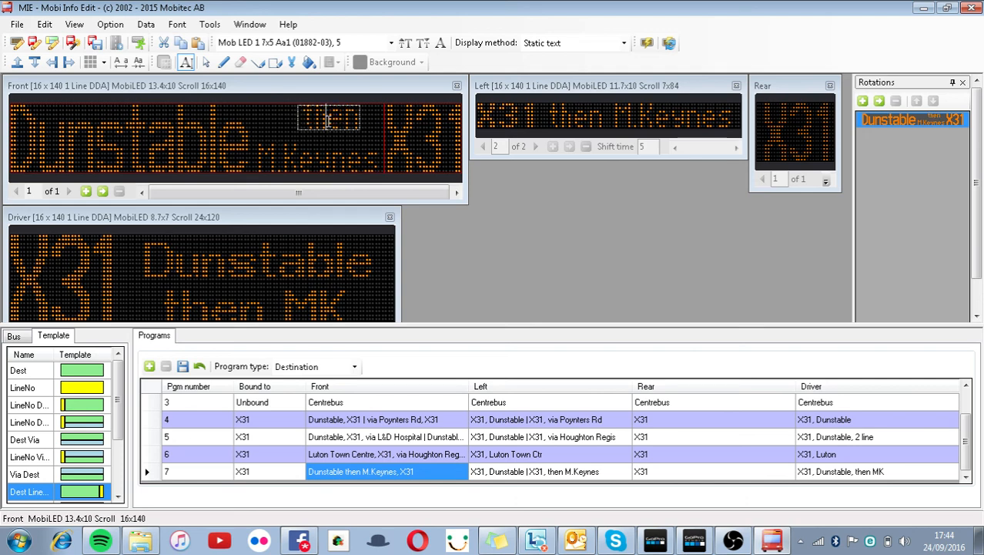
key(Left)
key(Left)
key(Left)
key(Left)
key(Left)
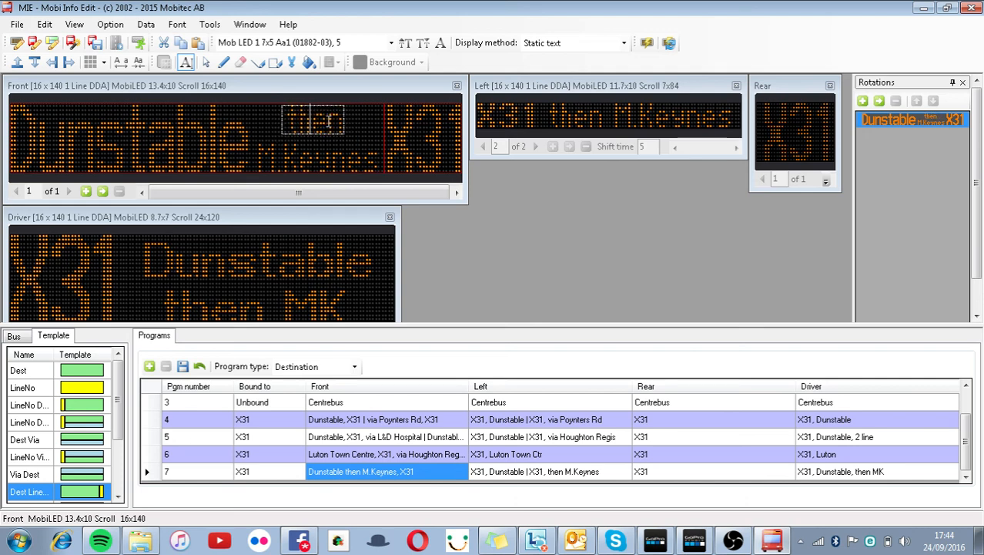
key(Right)
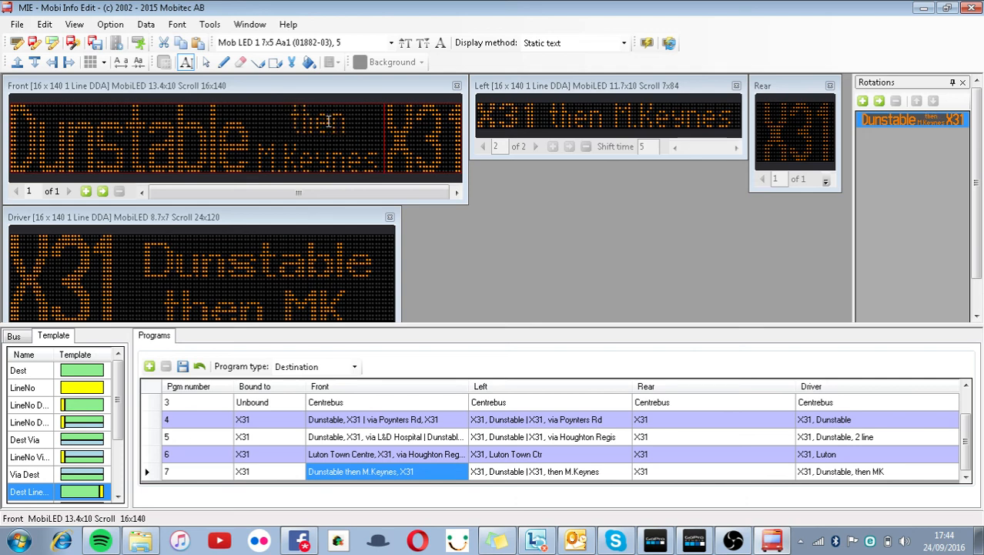
- Save the changes to program 7 and run it in the bus simulation to check its signs, closing the simulation when done
click(636, 115)
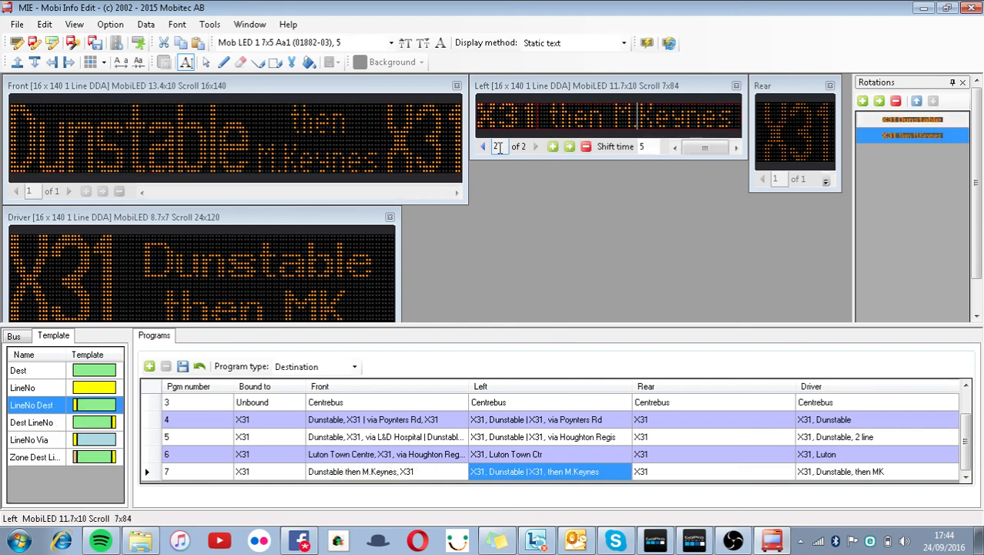
click(121, 61)
click(481, 324)
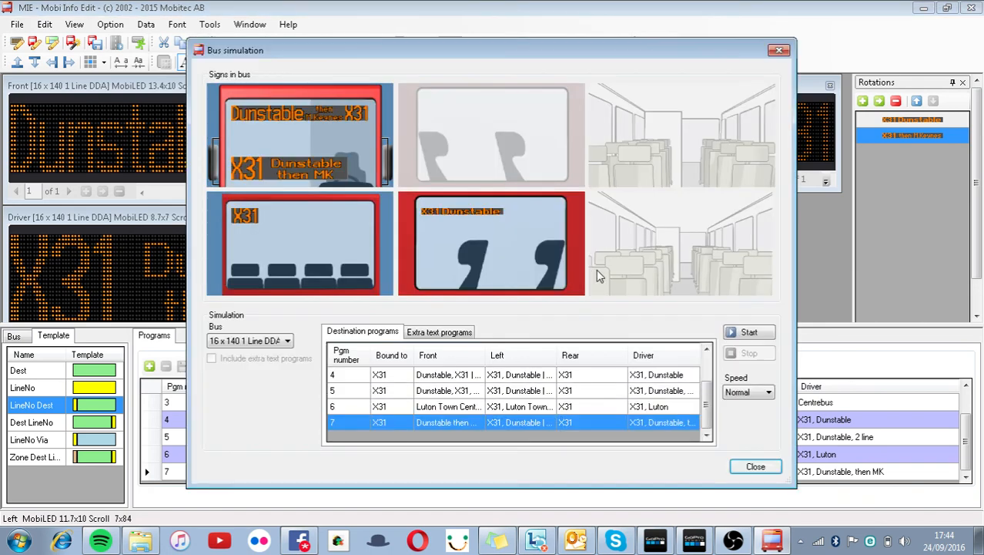
click(738, 332)
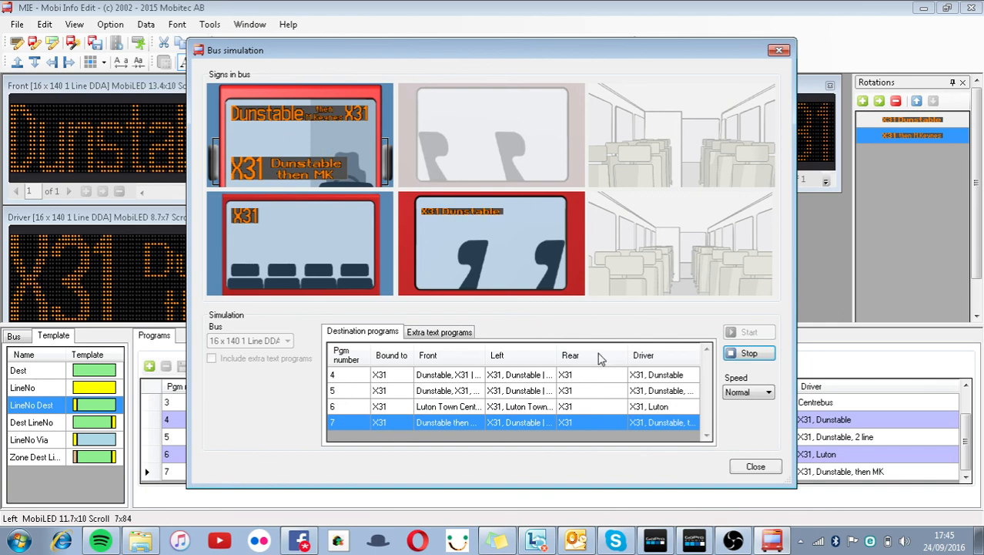
click(753, 466)
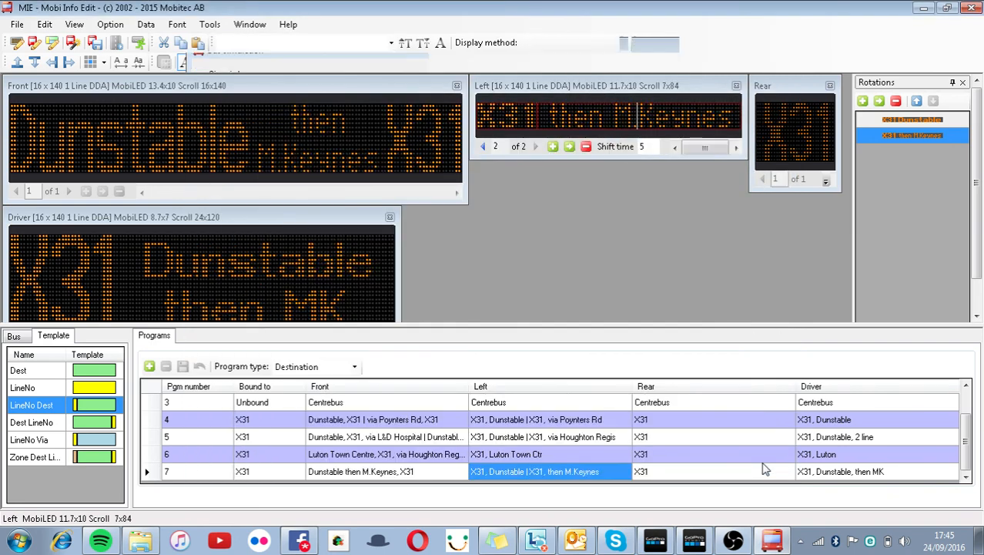